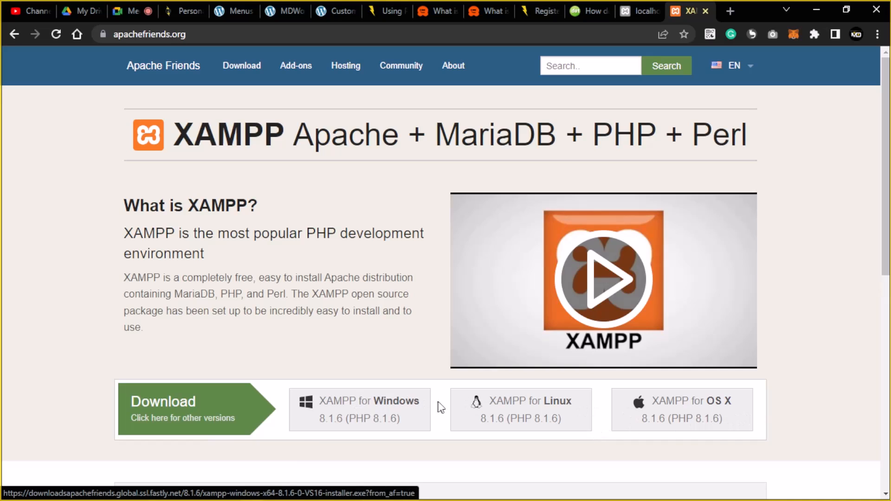
Search Google for 'download wordpress' in a new Chrome tab.
scroll(354, 411, down, 4)
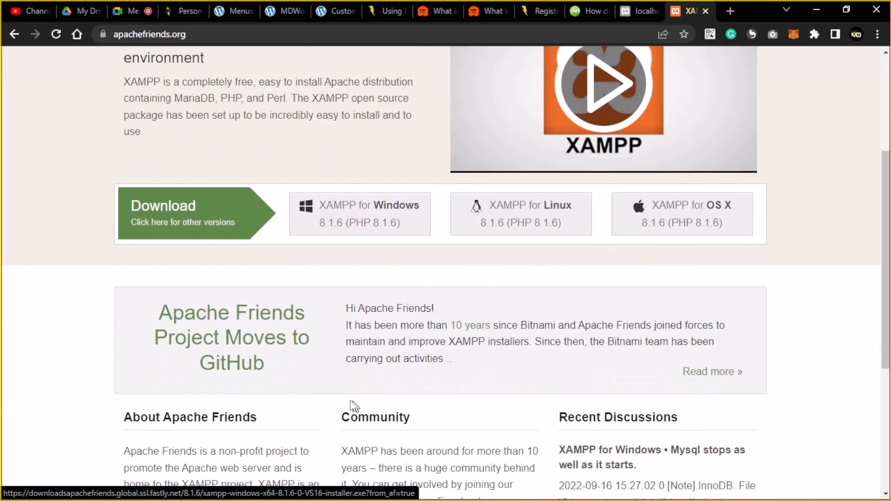
scroll(318, 348, up, 4)
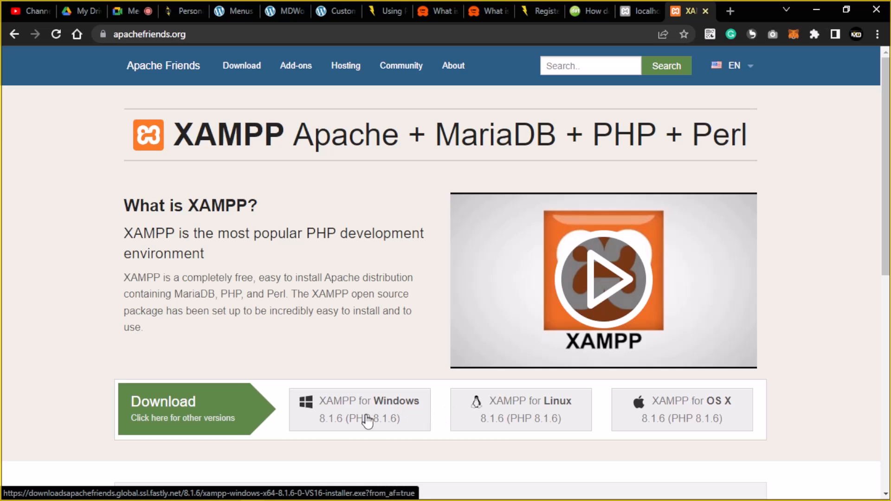
scroll(375, 411, down, 3)
scroll(376, 403, up, 3)
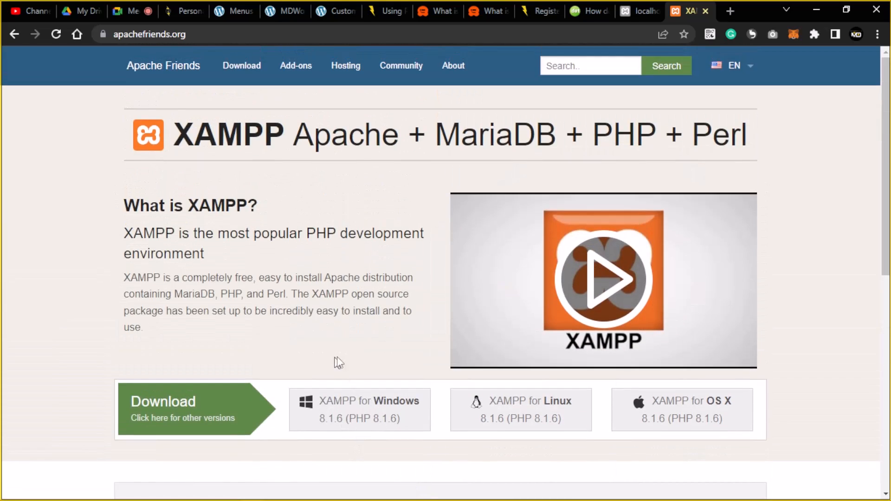
click(730, 12)
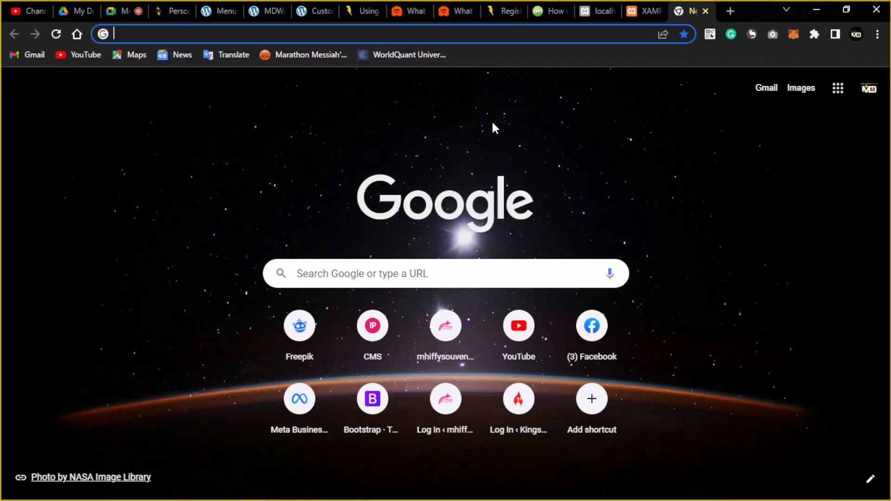
text(download)
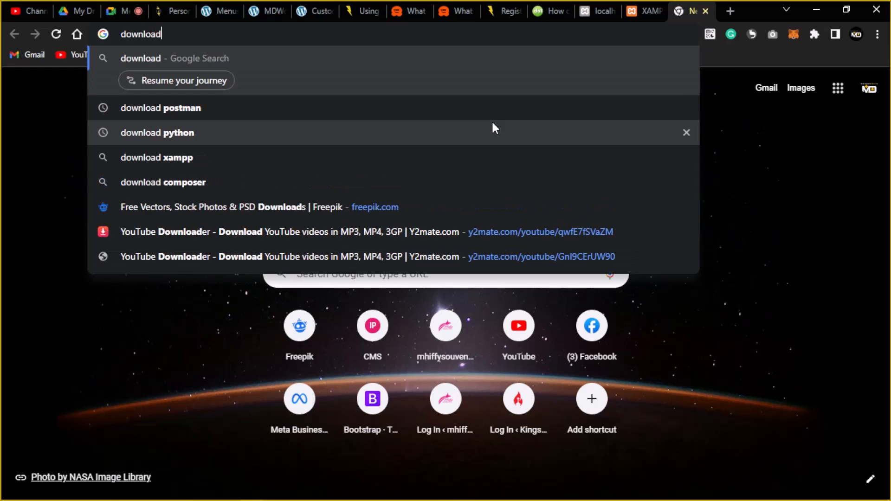
text( wordpres)
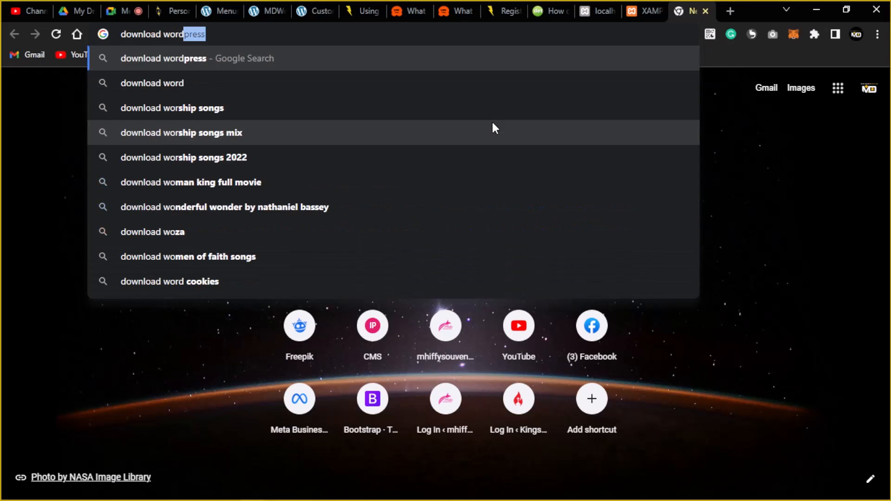
text(s)
key(Return)
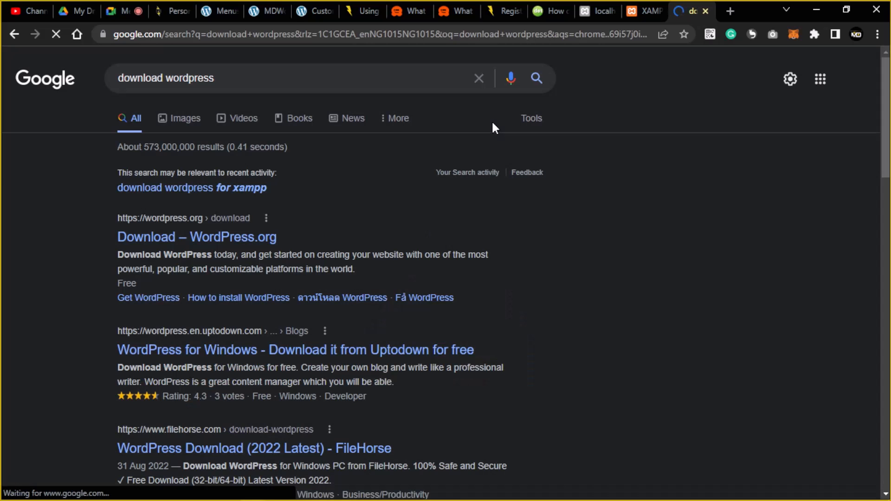
Download WordPress 6.0.2 from wordpress.org/download and launch the XAMPP Control Panel.
click(231, 239)
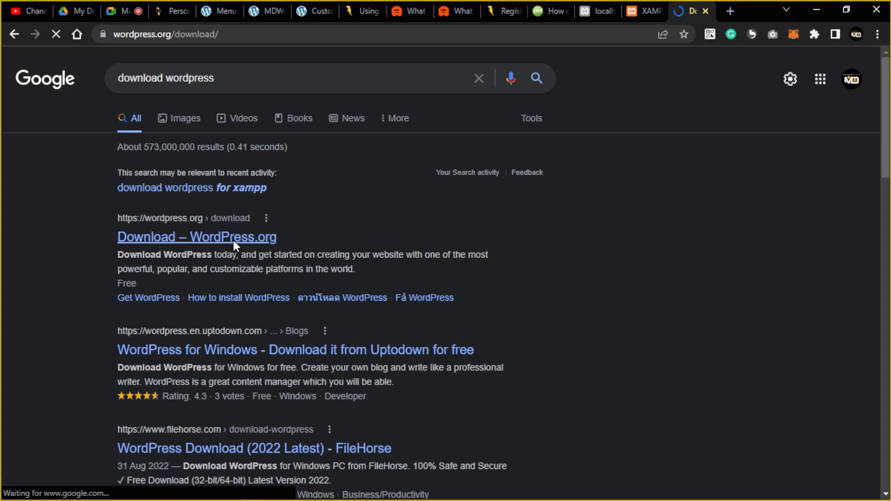
scroll(380, 242, down, 3)
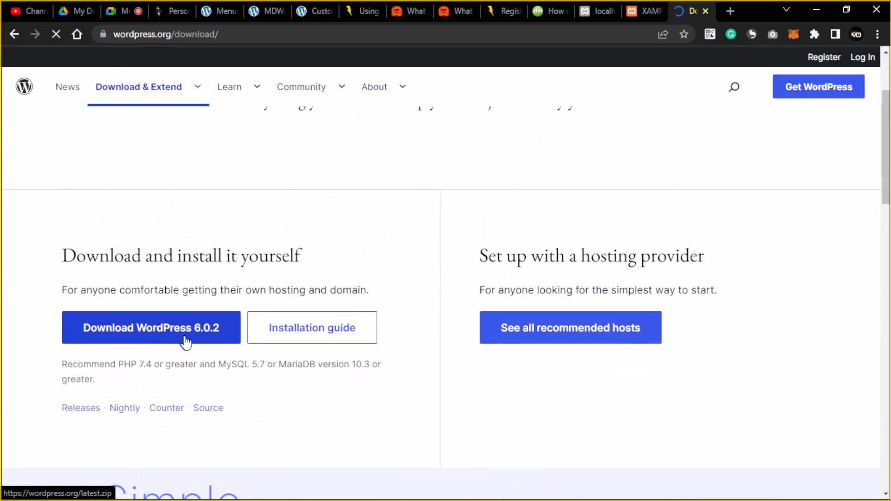
click(194, 330)
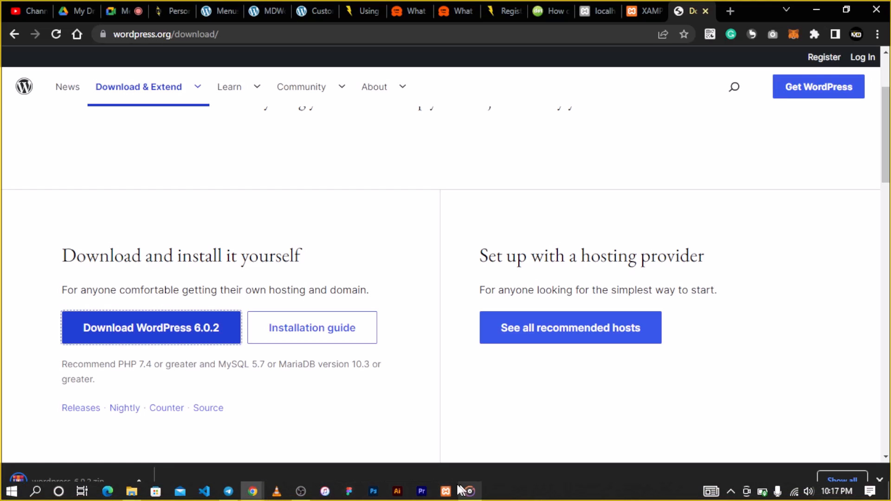
click(446, 491)
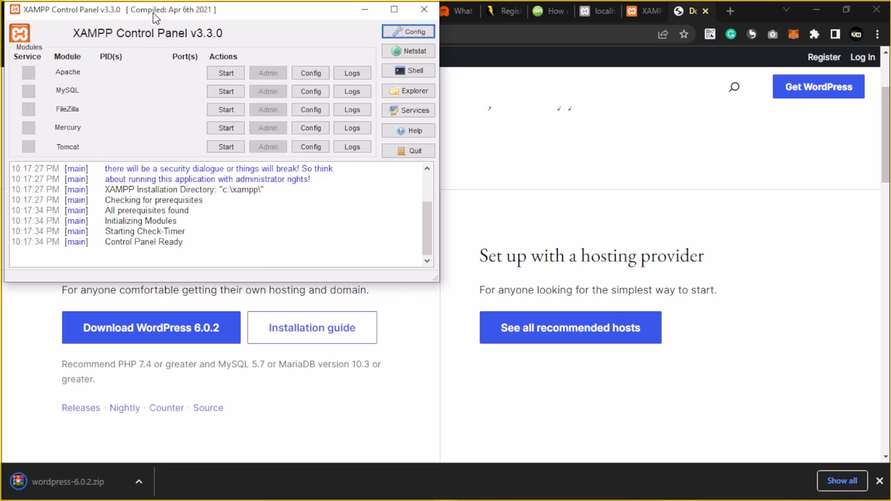
Start the Apache and MySQL servers in XAMPP, then minimize the control panel.
drag(153, 12, 180, 22)
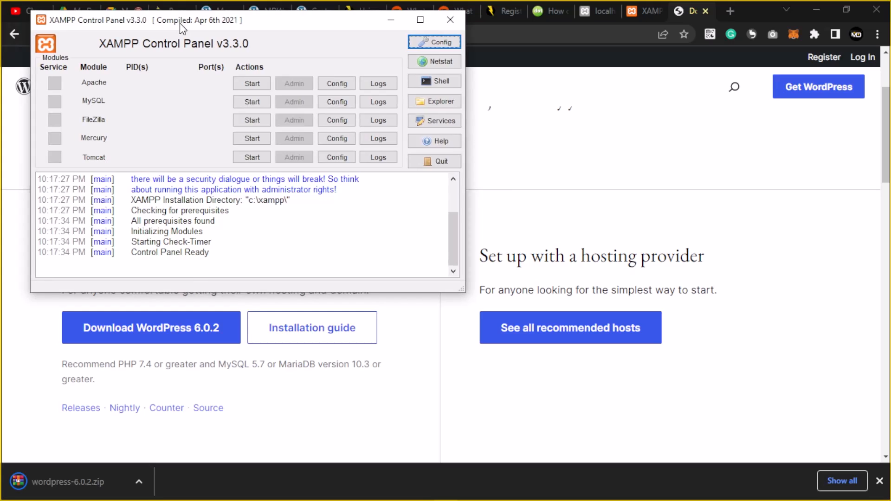
click(252, 84)
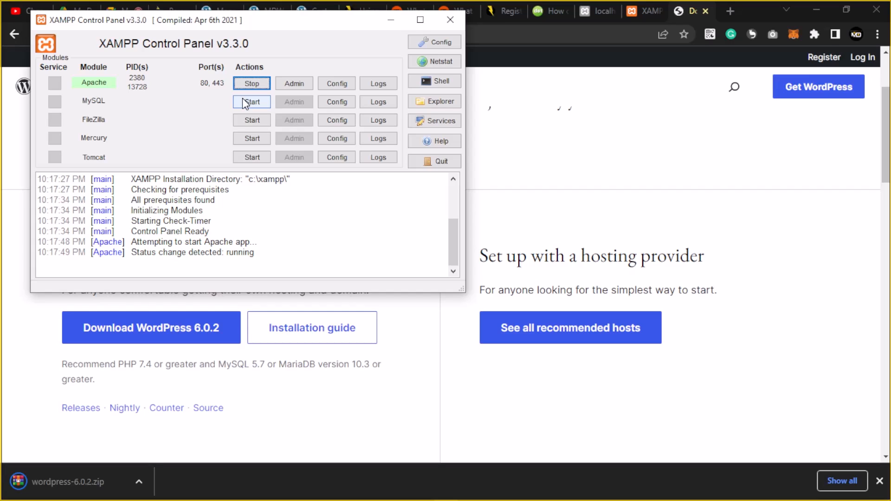
click(257, 102)
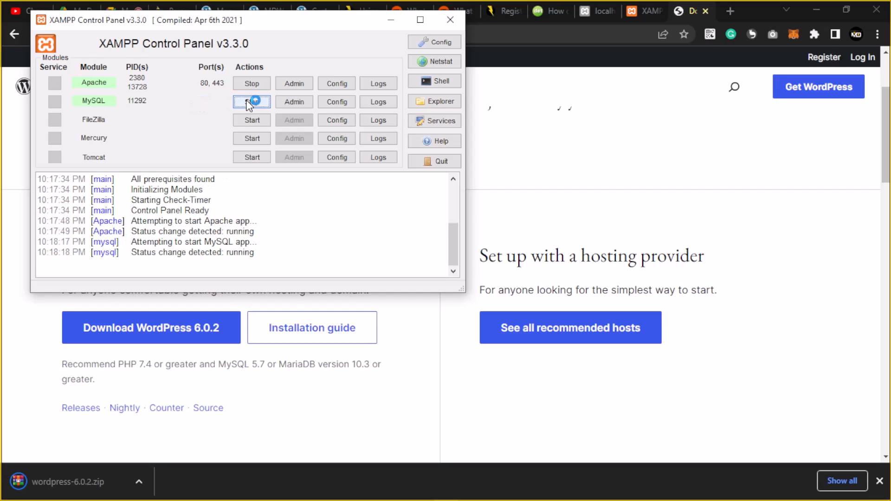
click(392, 20)
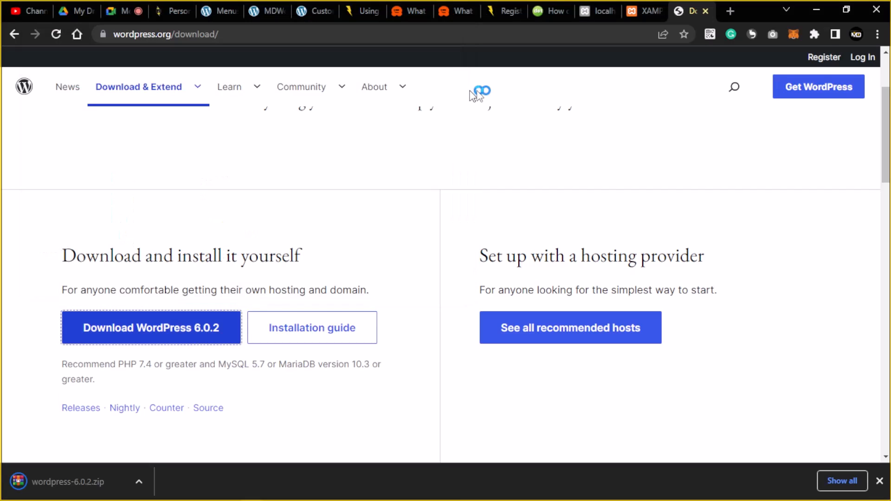
Load localhost/phpmyadmin/ in a new tab and show the WordPress zip in its Downloads folder.
click(731, 12)
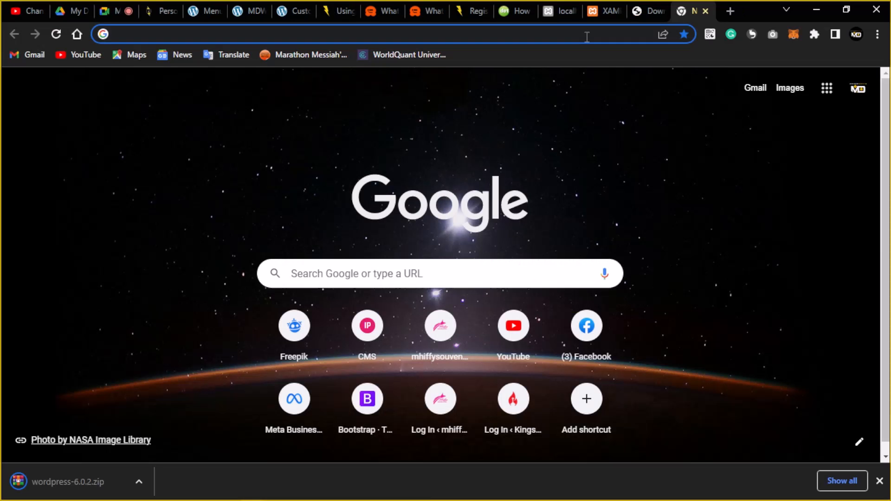
click(587, 36)
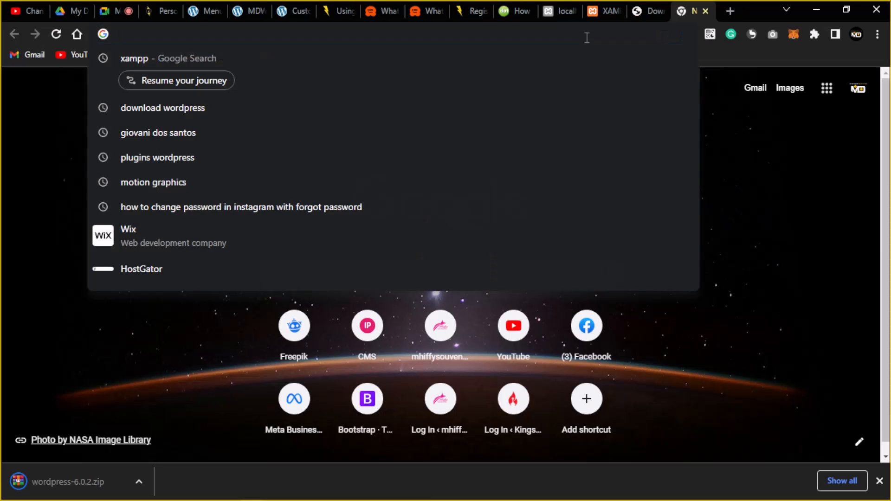
text(loca)
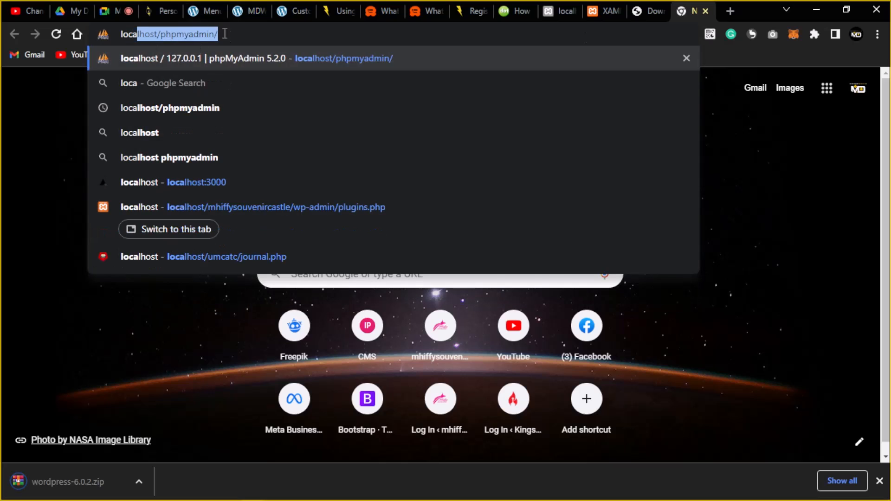
key(Right)
triple_click(147, 36)
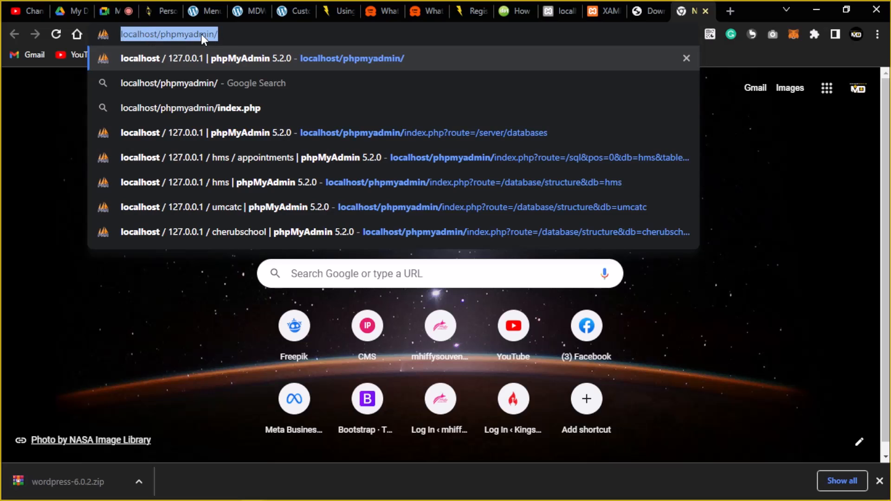
click(227, 31)
key(Return)
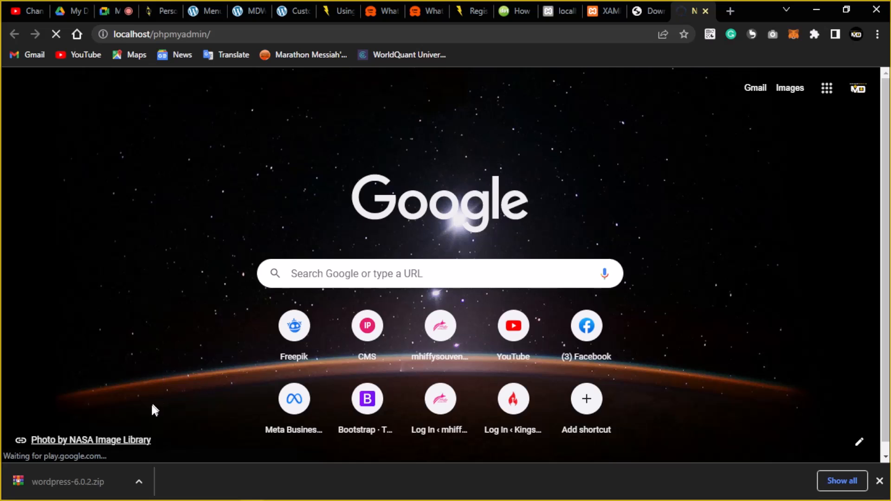
click(139, 481)
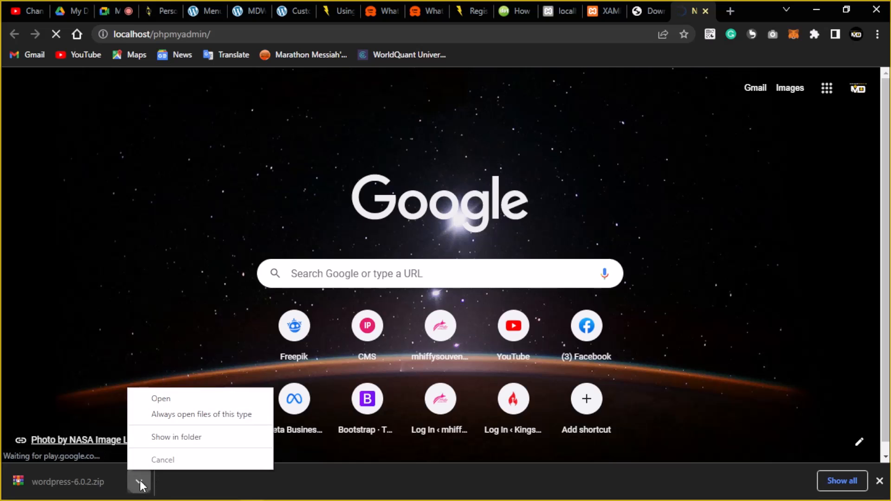
click(158, 437)
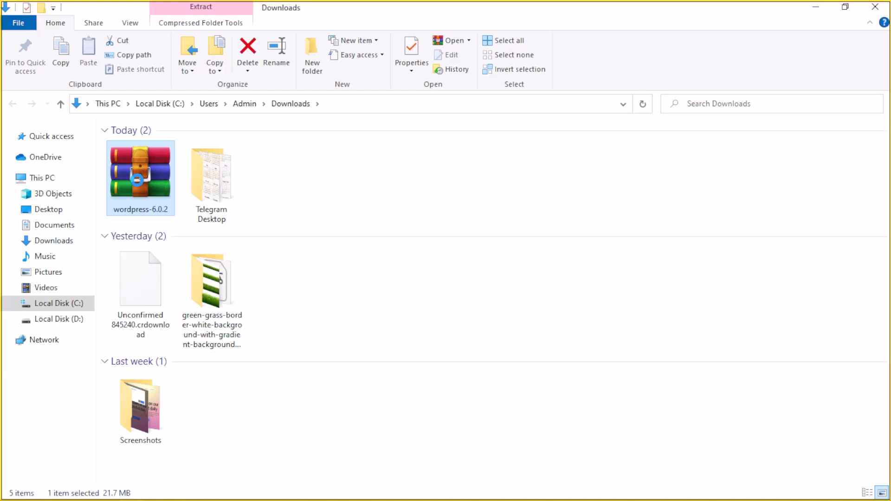
Extract wordpress-6.0.2.zip into a wordpress-6.0.2 folder.
right_click(130, 174)
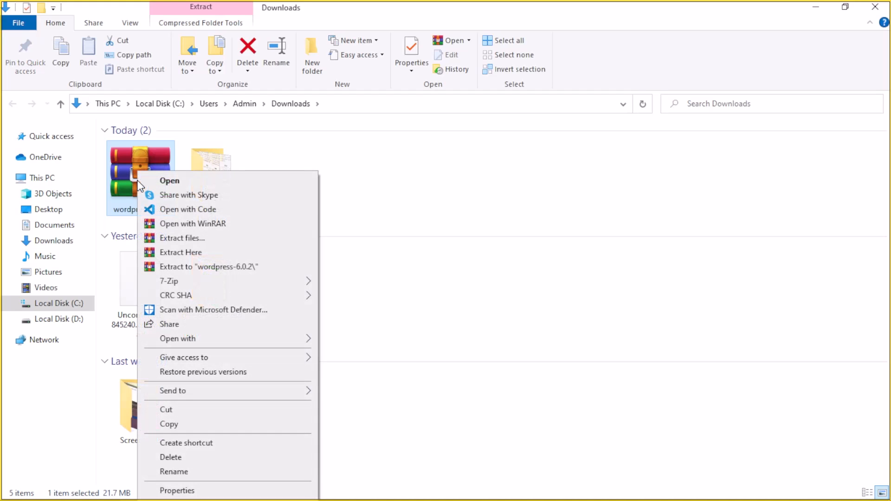
click(194, 238)
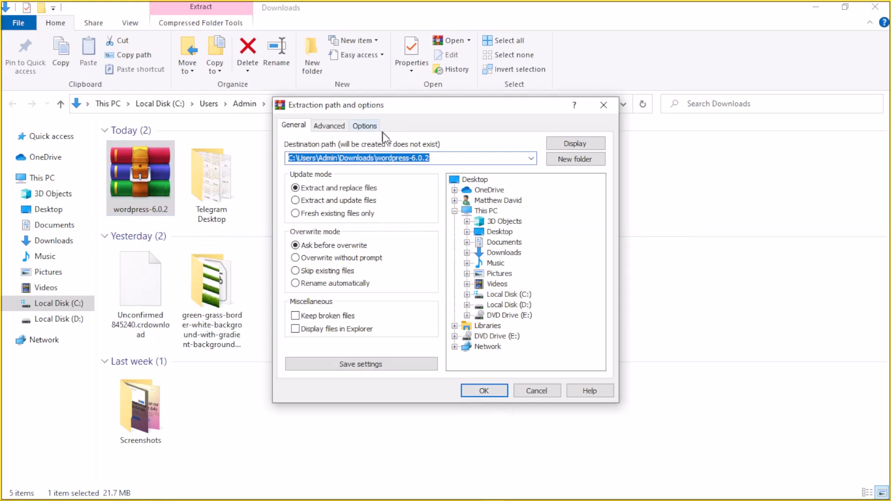
click(501, 394)
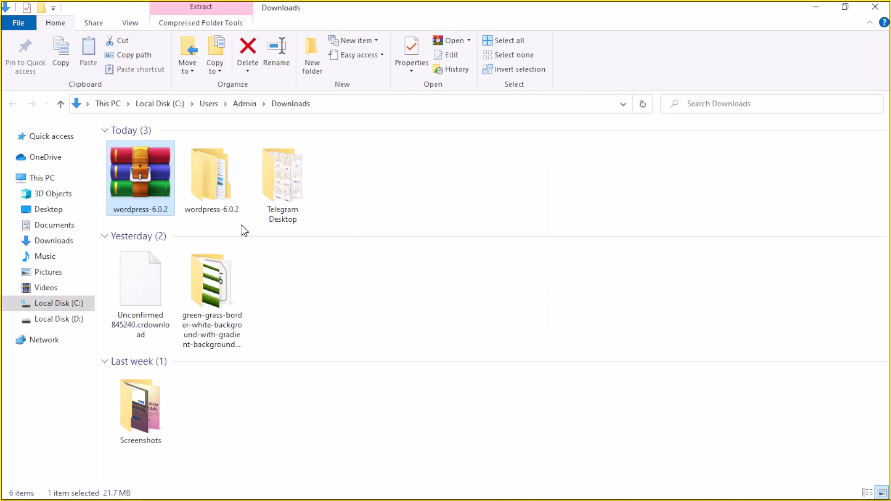
Open the wordpress-6.0.2 folder and look inside its wordpress subfolder.
double_click(217, 186)
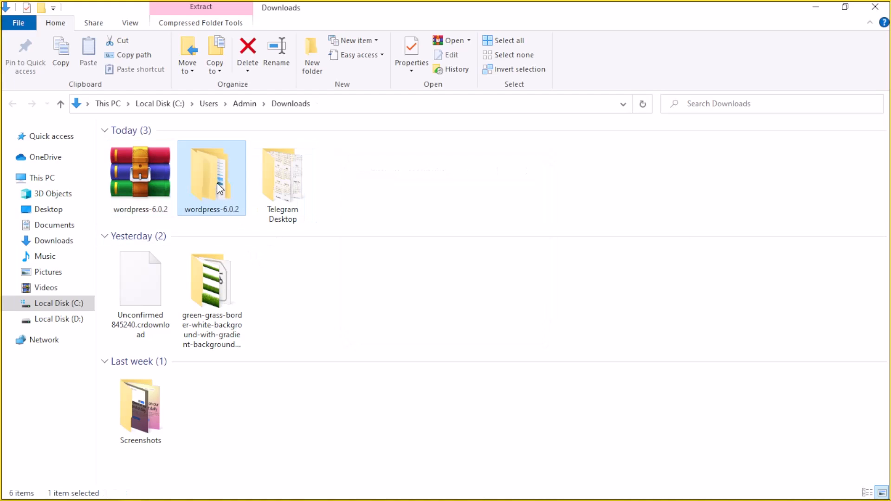
double_click(219, 205)
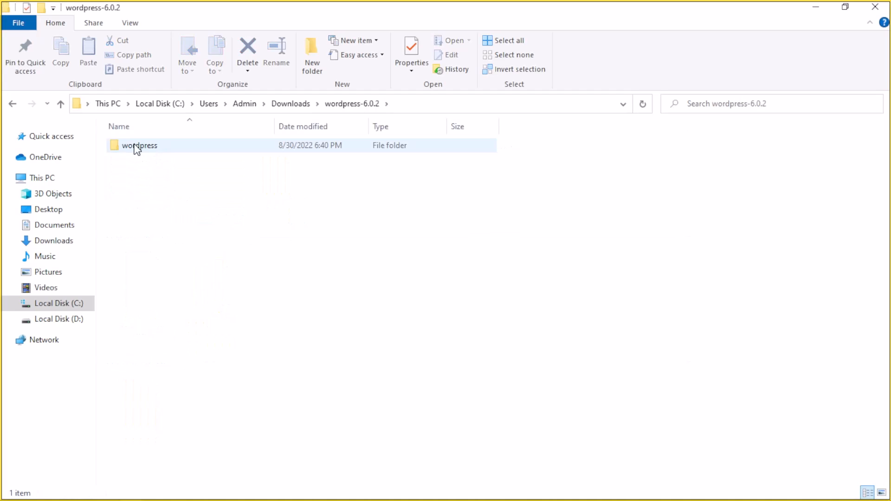
double_click(143, 147)
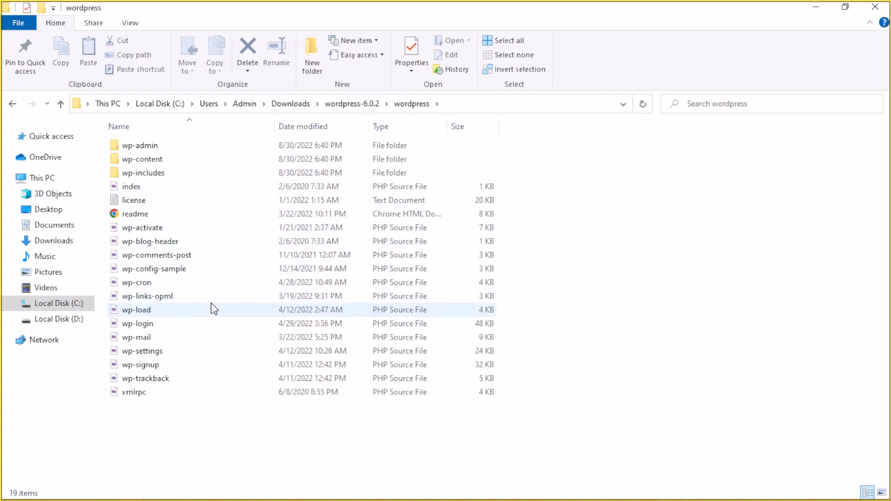
click(353, 104)
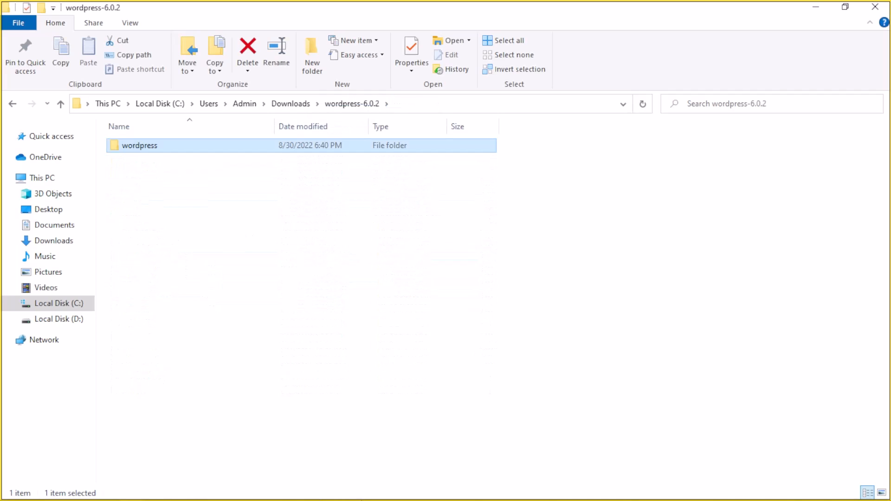
Create an empty database named 'wordpresstraining' in phpMyAdmin.
mouse_move(362, 500)
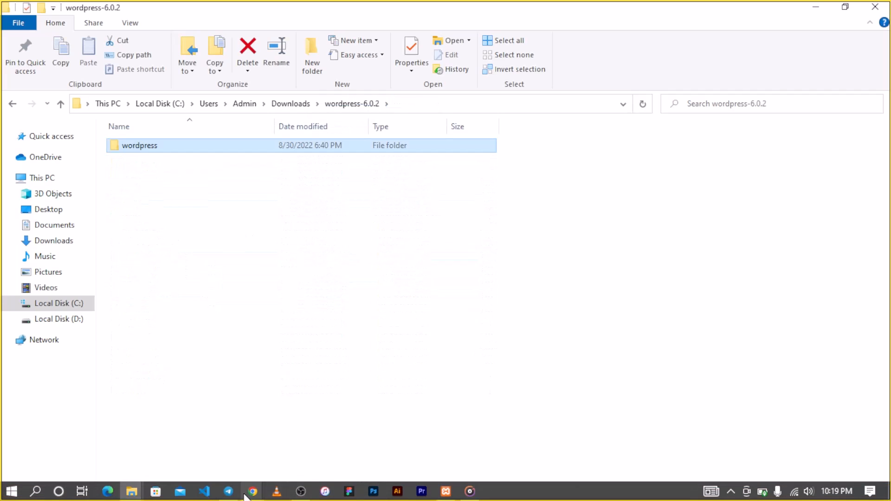
mouse_move(248, 492)
click(216, 444)
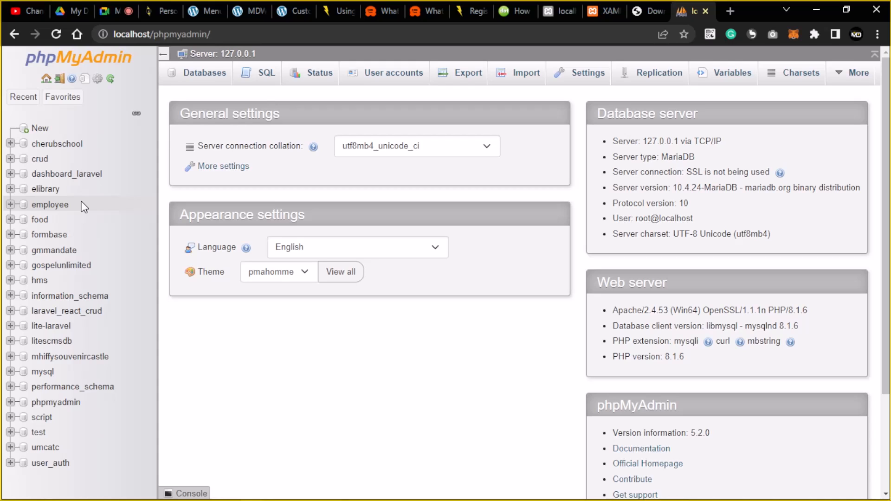
click(39, 130)
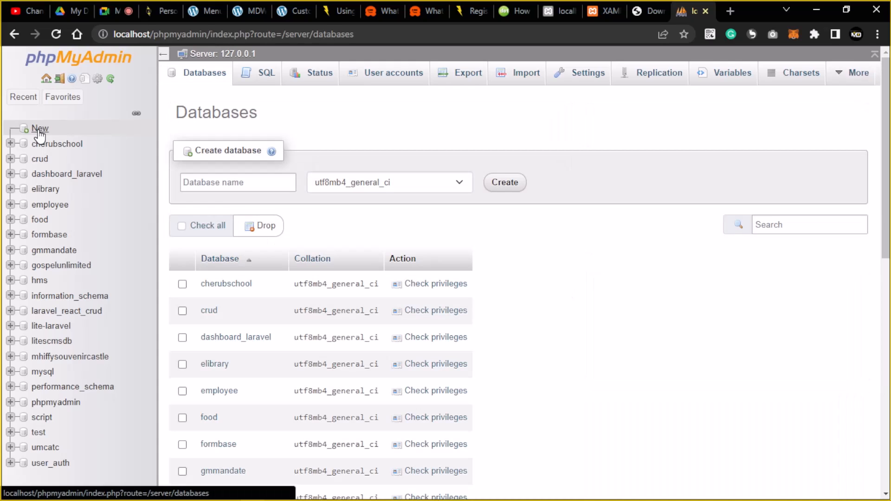
click(246, 181)
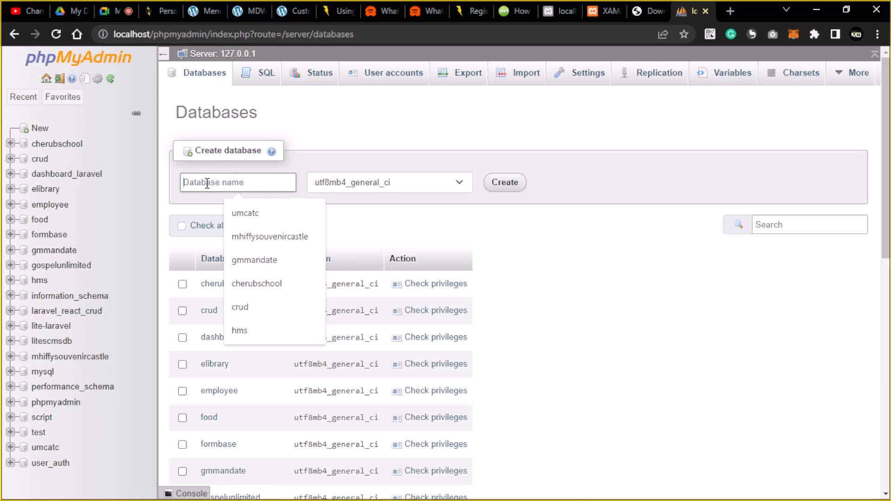
text(wo)
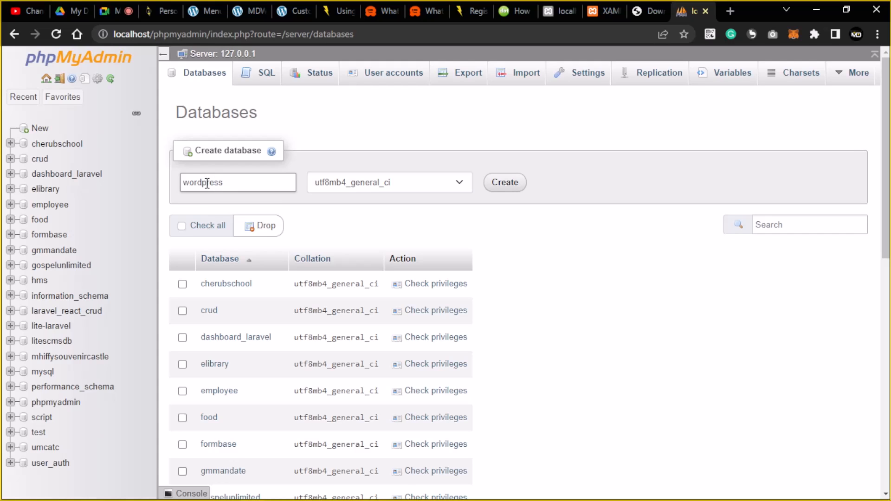
text(rdpresstraining)
double_click(223, 181)
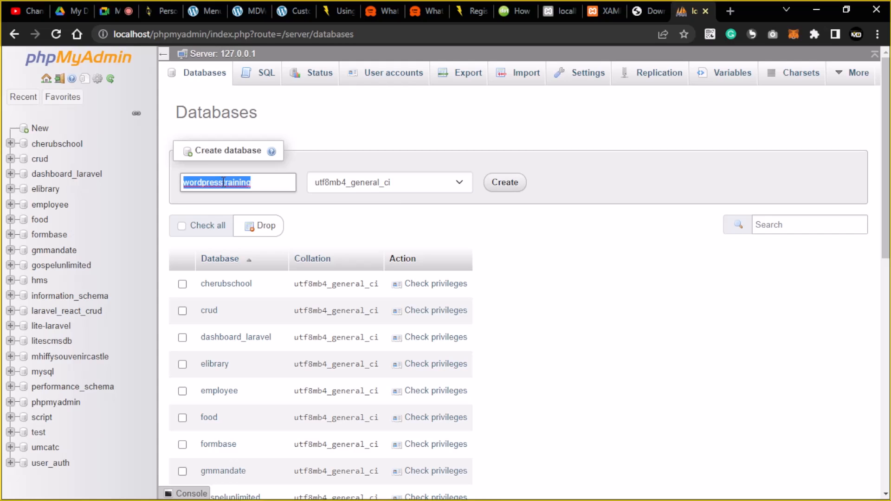
click(502, 181)
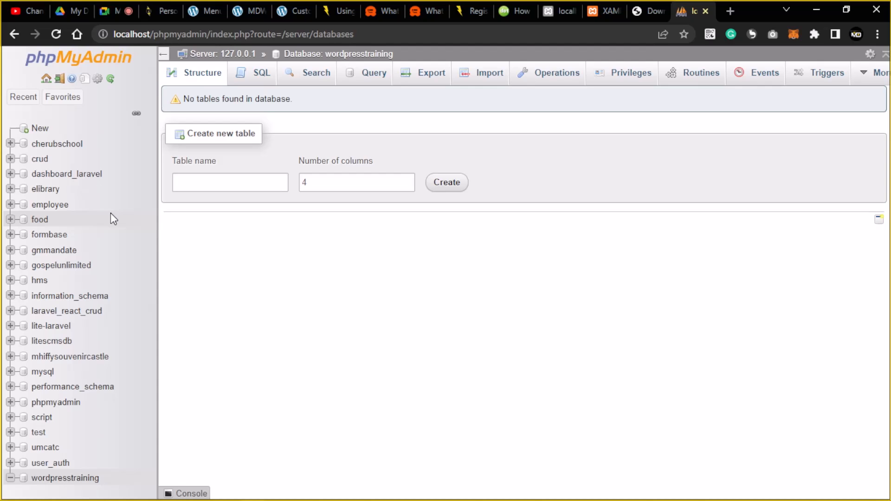
click(40, 222)
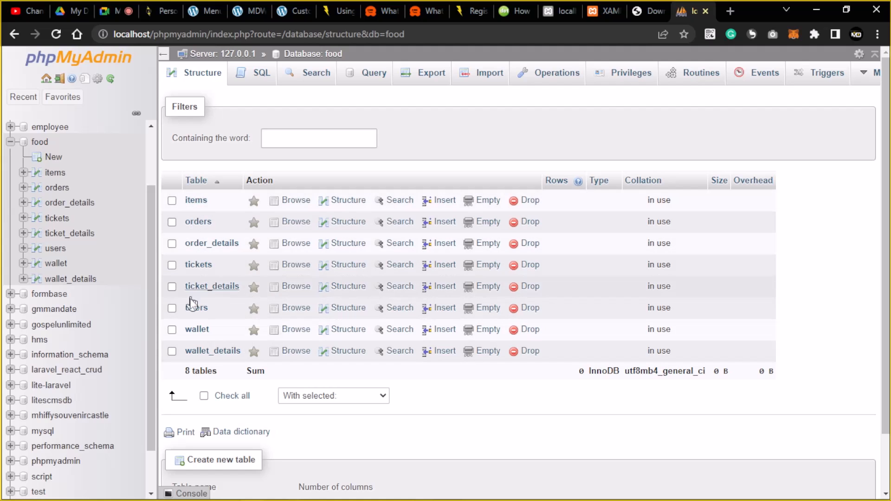
click(198, 200)
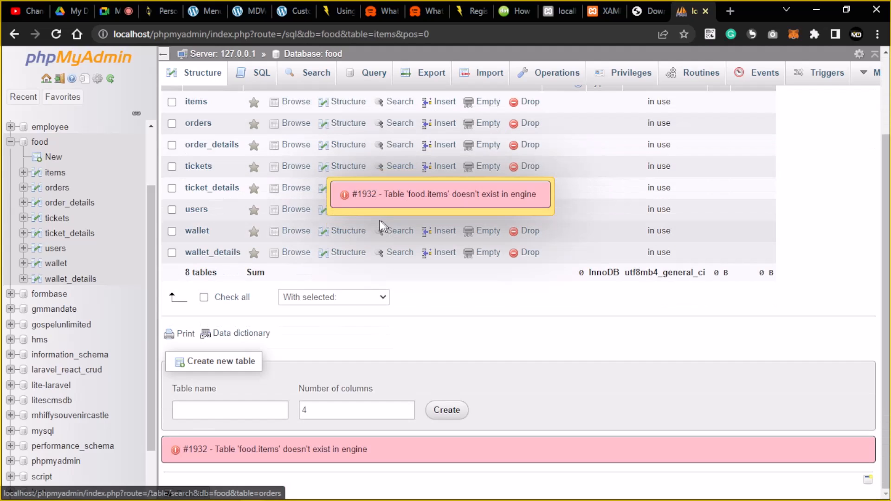
scroll(117, 304, down, 2)
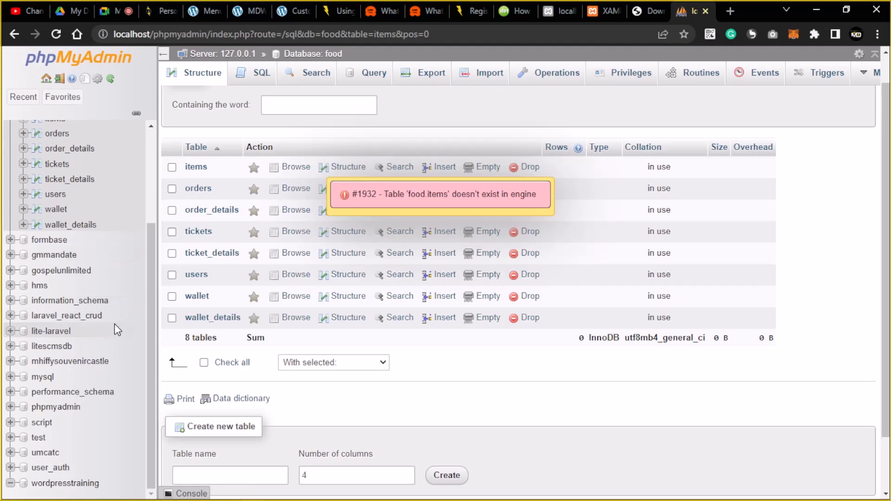
click(71, 363)
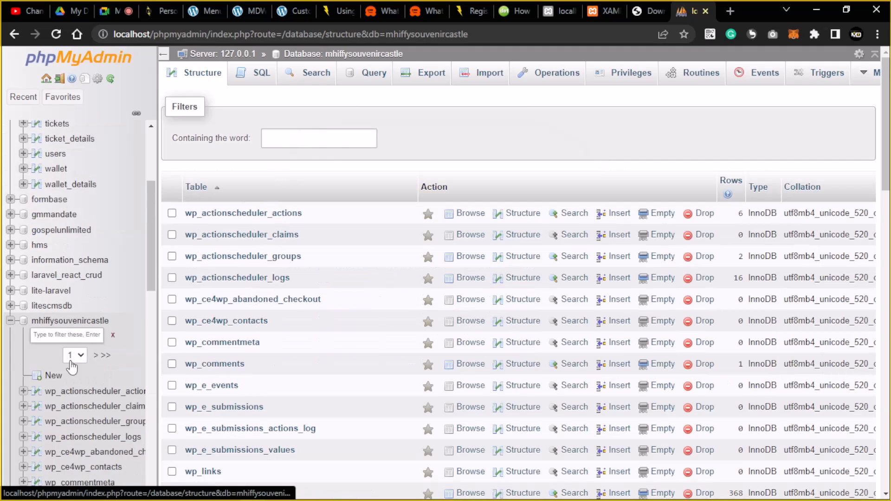
scroll(242, 271, down, 10)
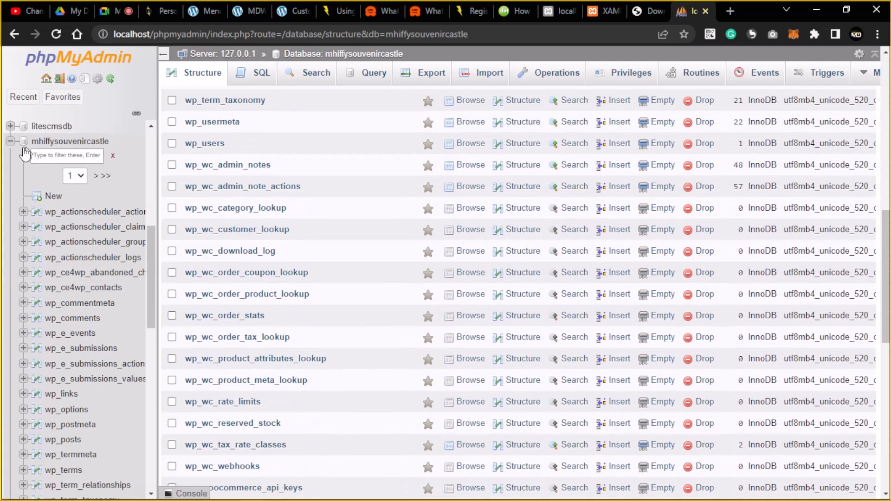
click(10, 141)
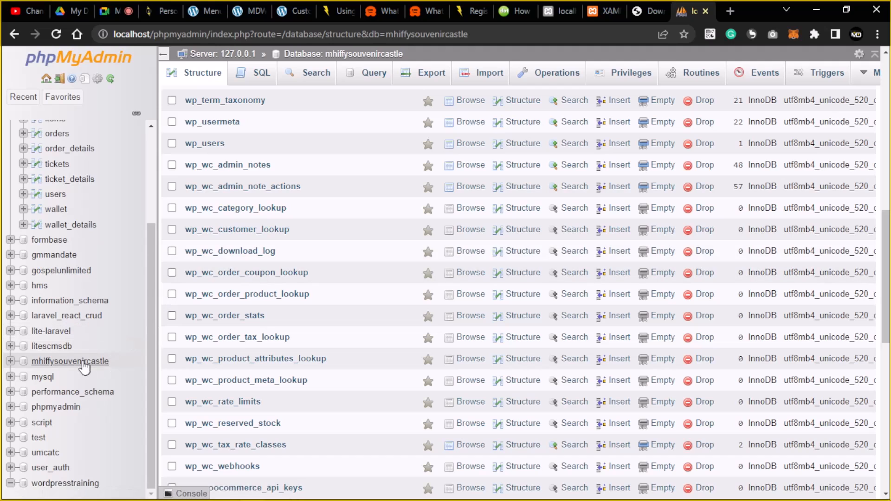
scroll(302, 279, down, 2)
scroll(301, 276, down, 9)
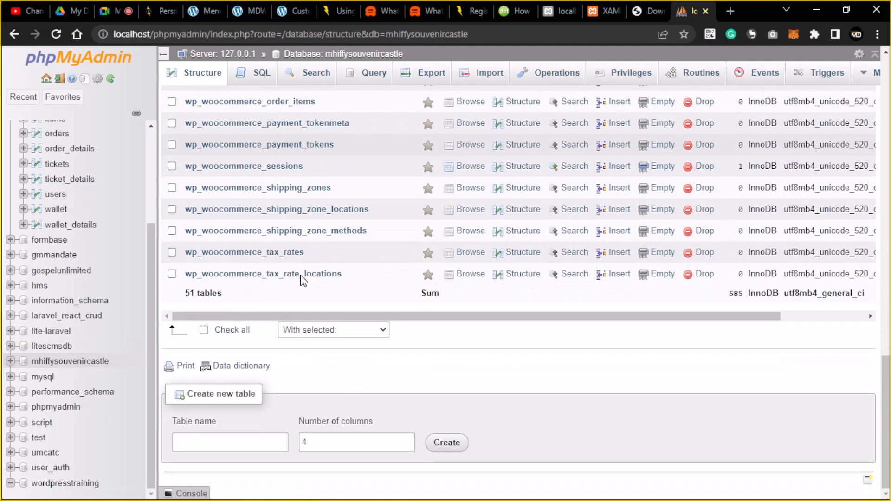
scroll(301, 275, up, 8)
scroll(302, 278, up, 3)
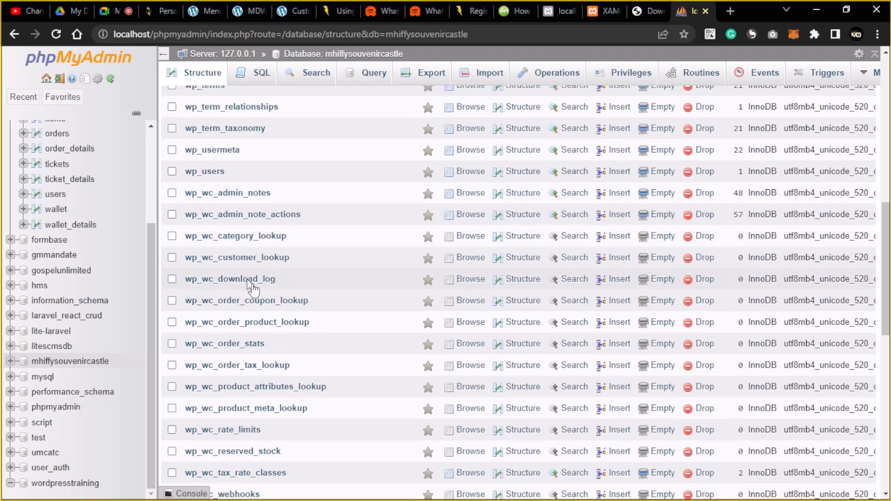
scroll(267, 284, down, 3)
scroll(267, 284, down, 5)
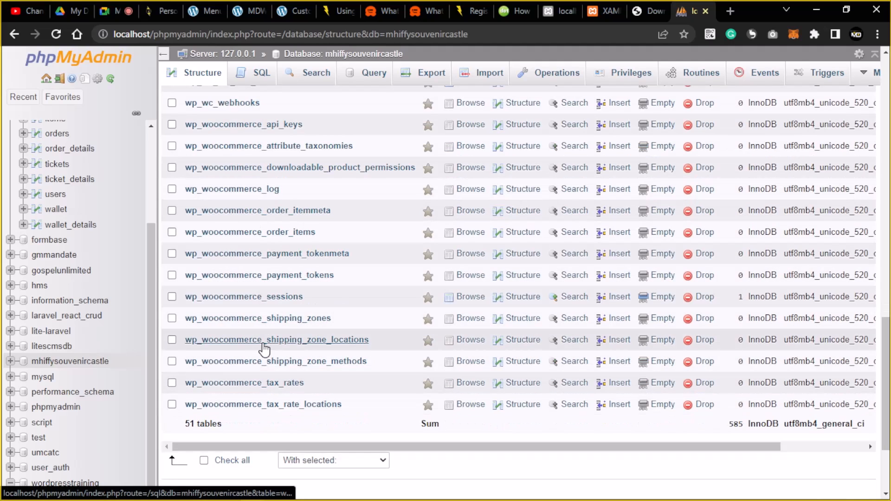
scroll(264, 258, up, 4)
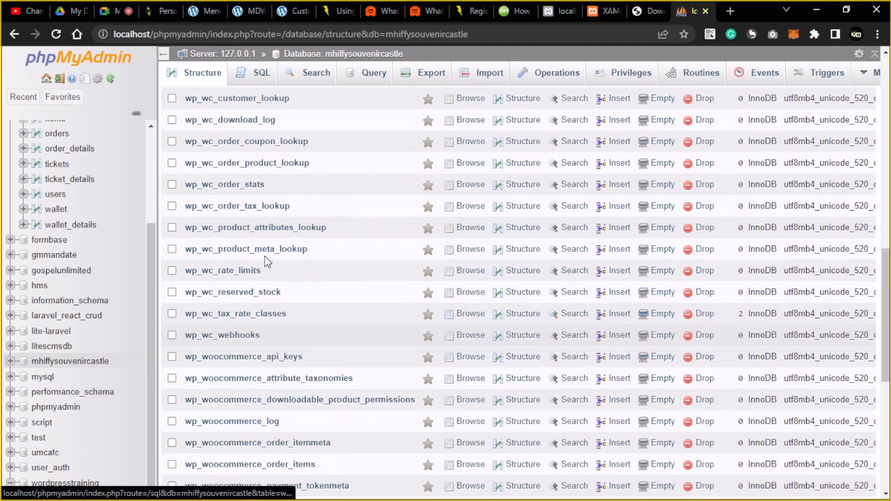
scroll(268, 261, up, 10)
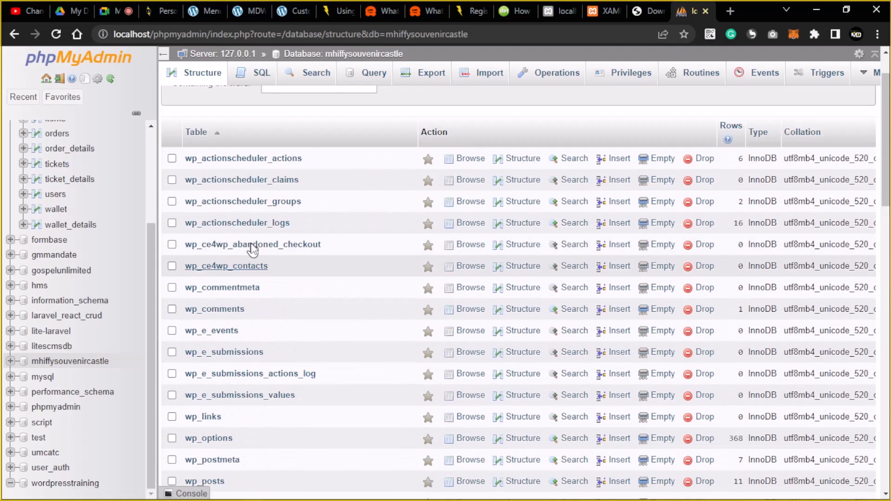
scroll(253, 249, up, 1)
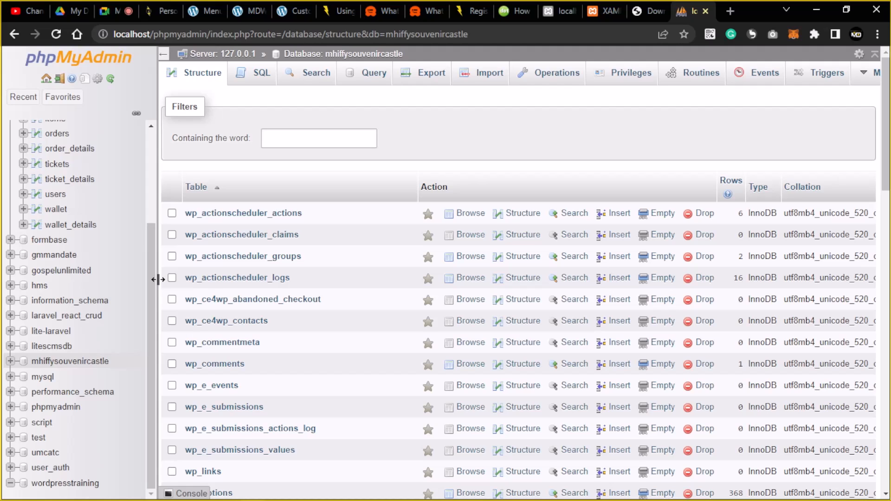
drag(149, 277, 149, 272)
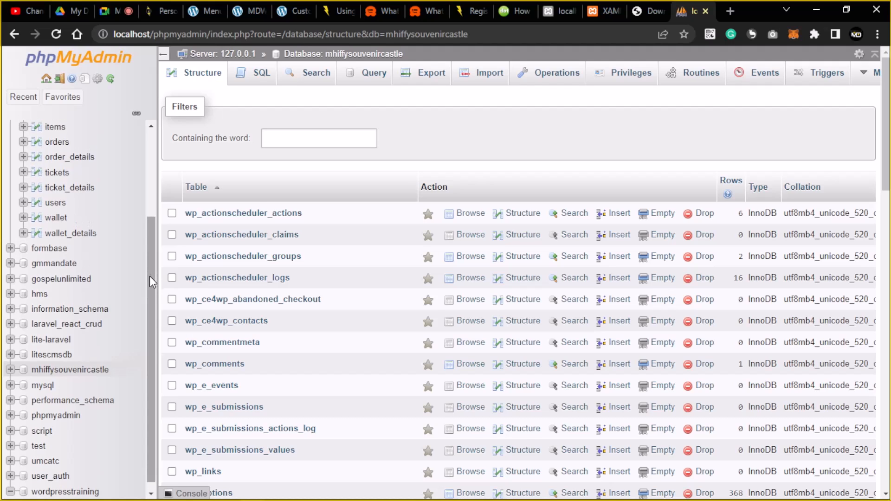
drag(150, 276, 146, 322)
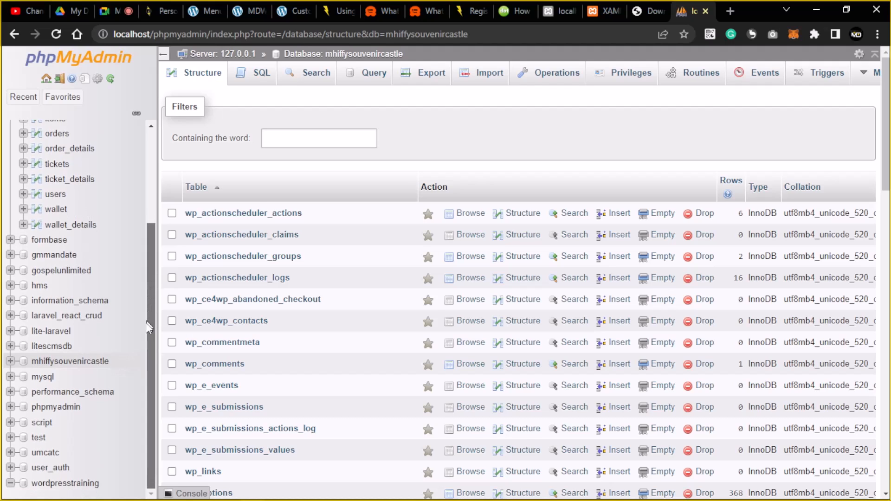
click(54, 484)
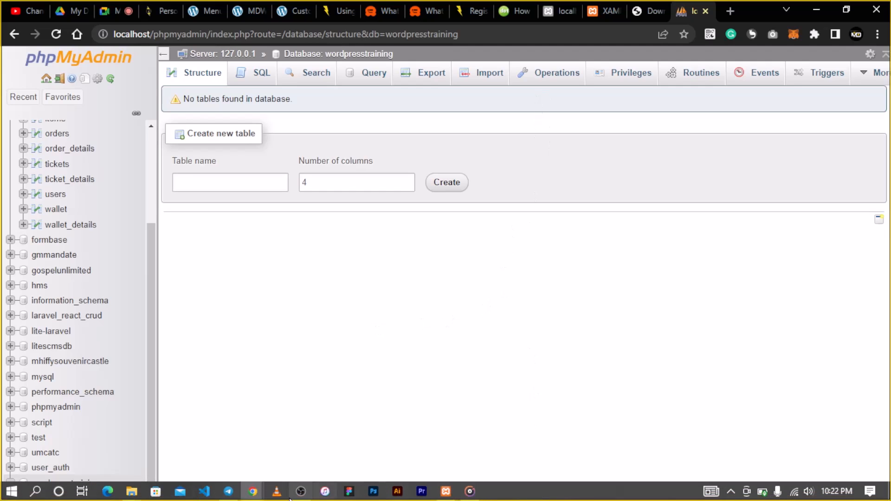
mouse_move(132, 493)
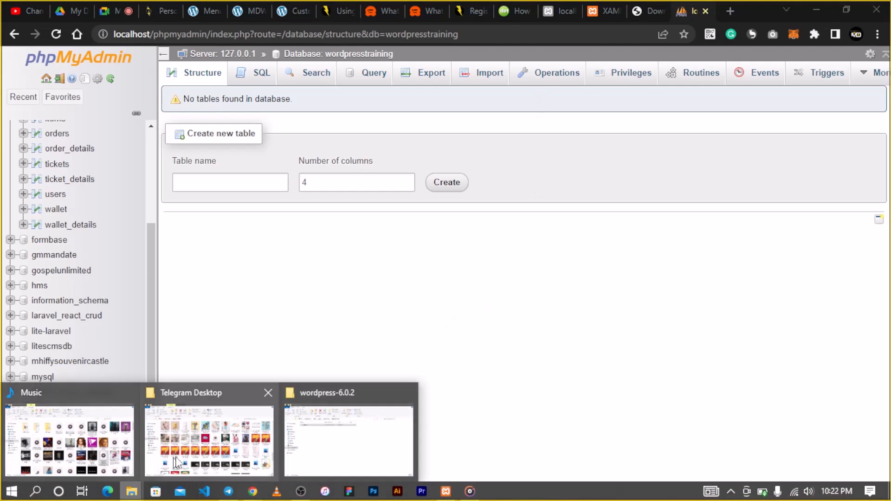
Copy the extracted wordpress folder.
click(334, 436)
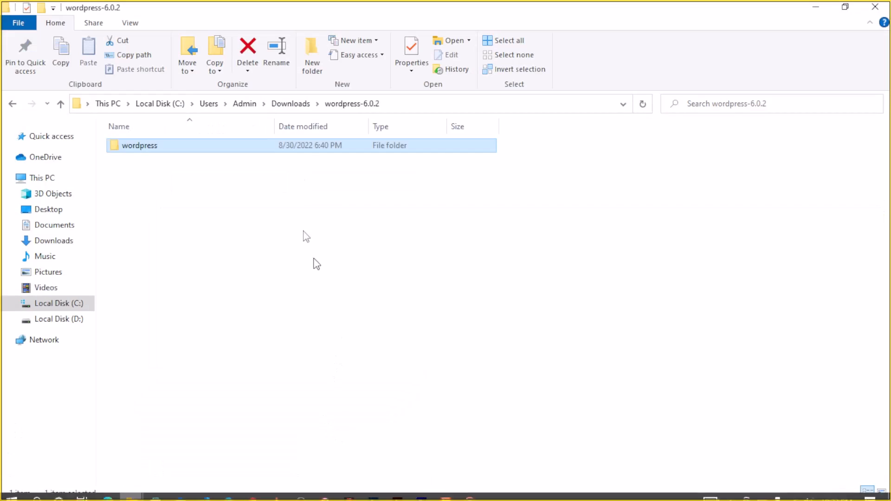
right_click(181, 149)
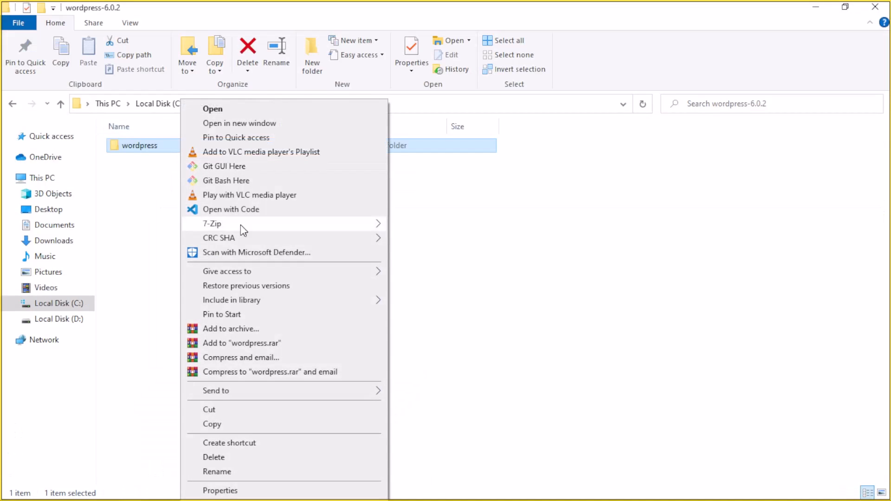
click(229, 426)
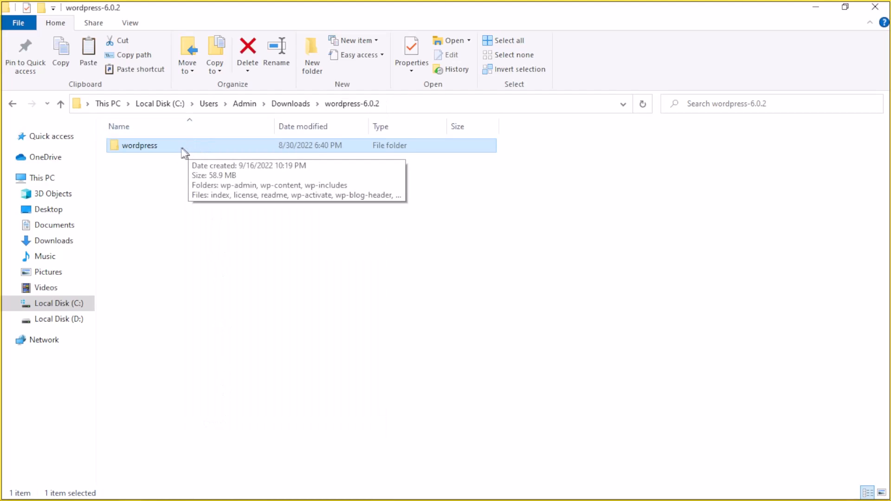
Browse to the C:\xampp folder on Local Disk (C:).
click(71, 306)
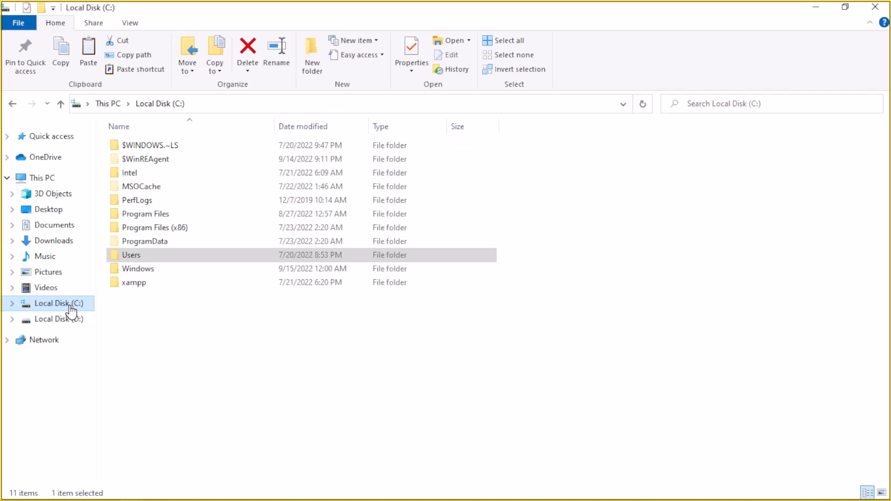
click(144, 287)
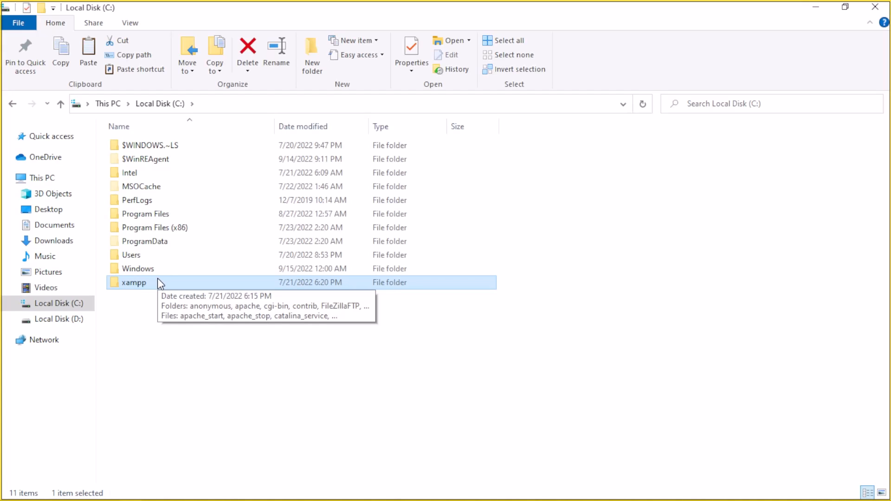
click(335, 330)
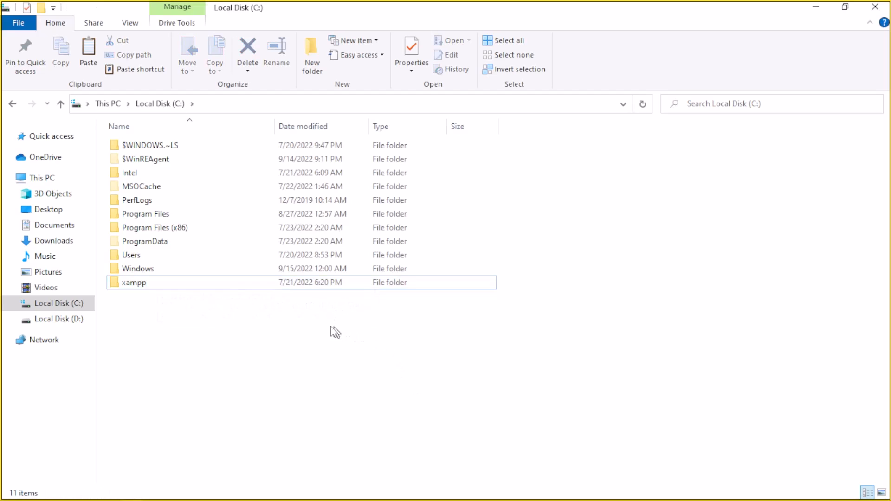
double_click(207, 215)
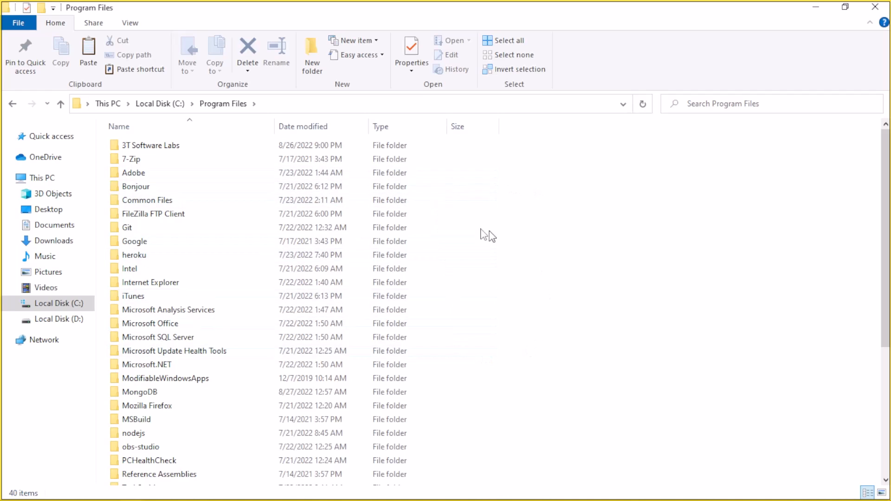
click(160, 104)
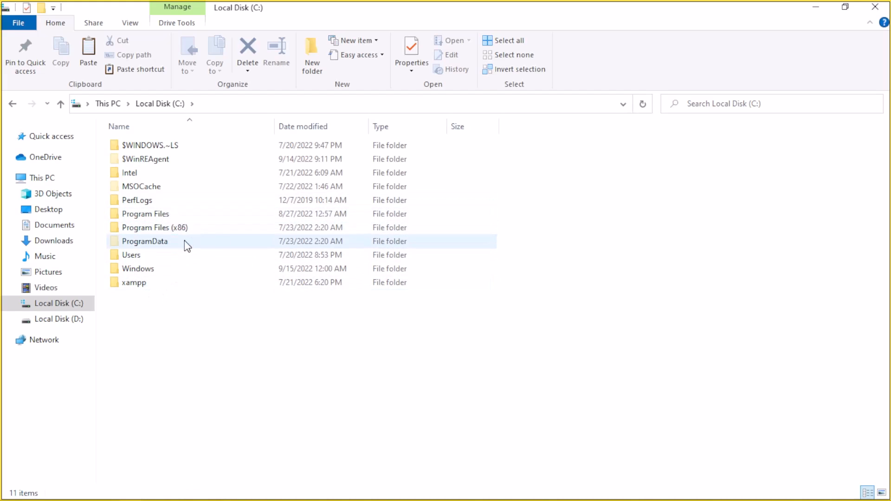
double_click(184, 283)
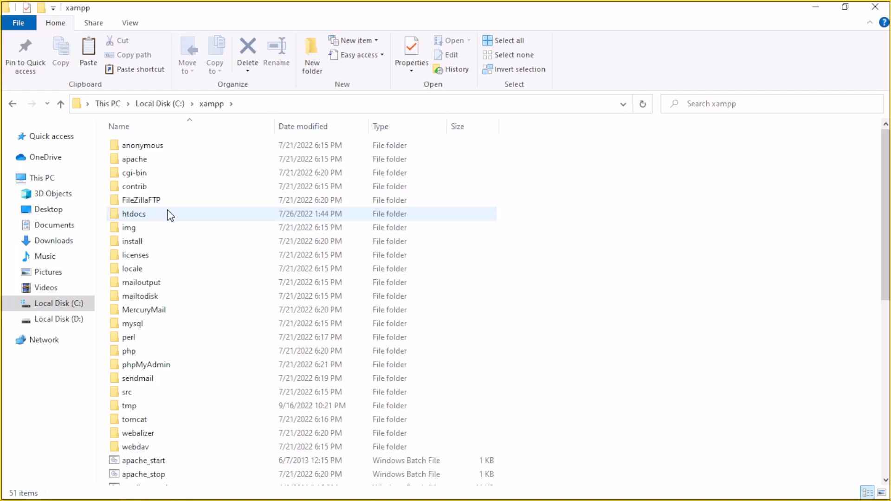
mouse_move(124, 219)
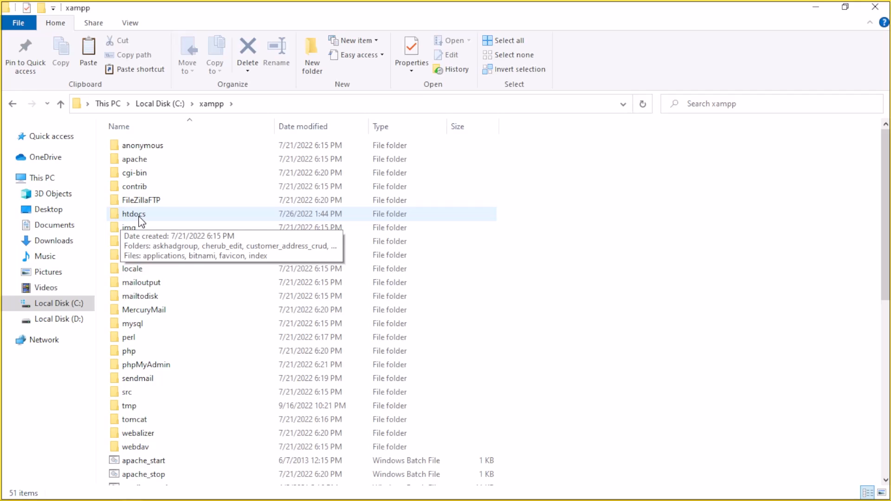
Paste the copied wordpress folder into C:\xampp\htdocs.
double_click(139, 217)
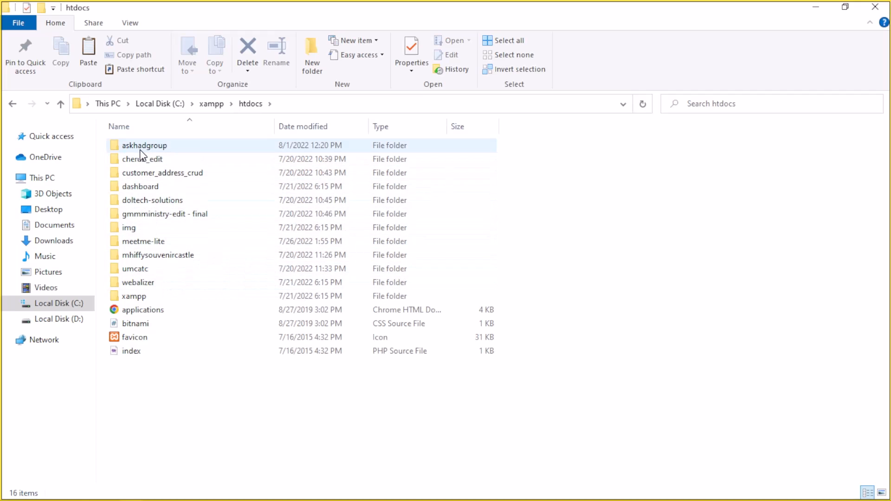
mouse_move(140, 150)
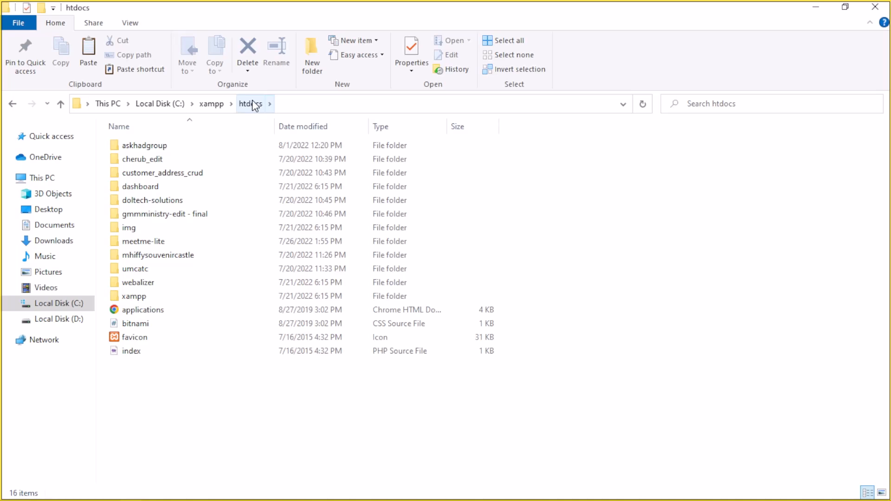
mouse_move(266, 500)
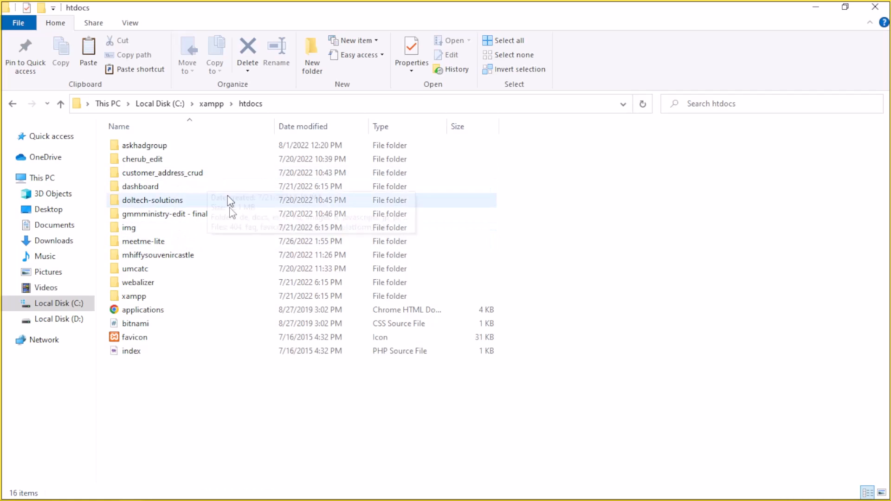
right_click(242, 395)
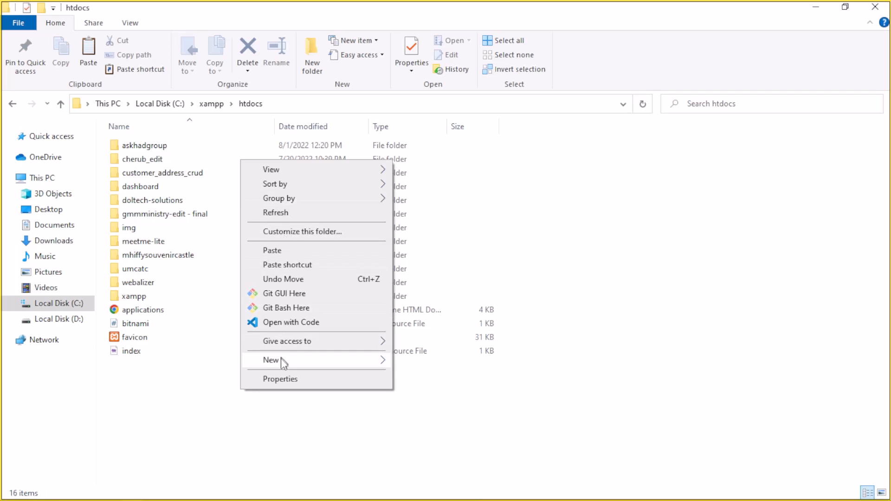
click(275, 250)
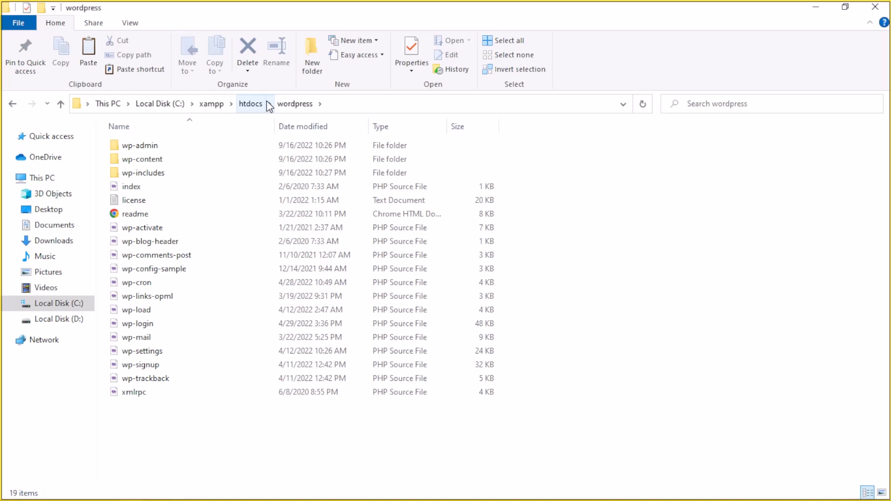
click(266, 103)
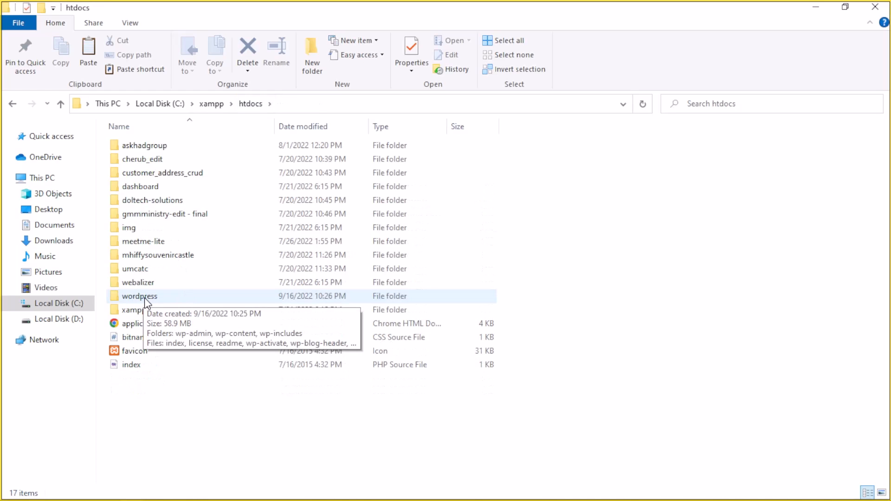
Load localhost/wordpress in a new Chrome tab to reach the WordPress setup page.
key(alt+Tab)
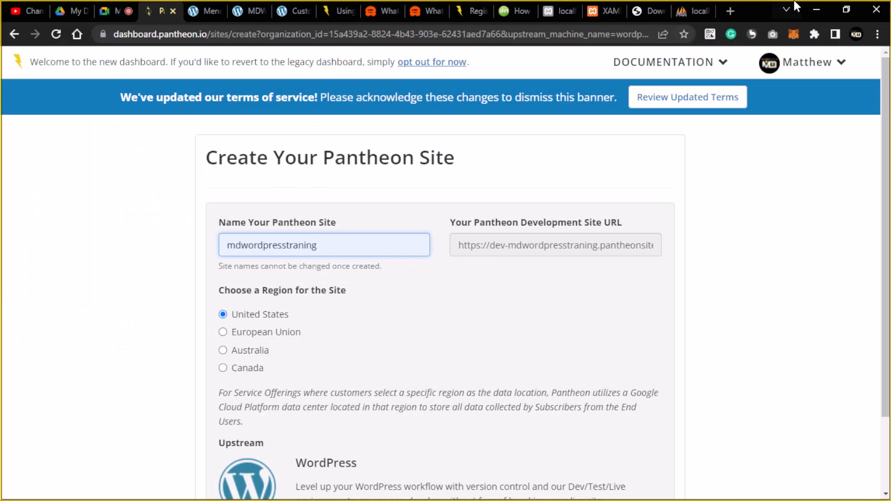
key(ctrl+t)
text(localhost/phpmy)
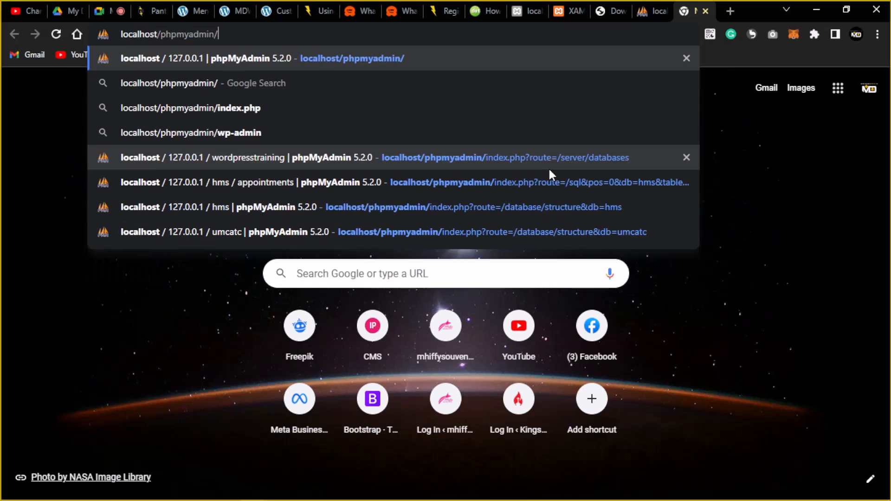
key(BackSpace)
key(BackSpace)
key(BackSpace)
key(BackSpace)
key(BackSpace)
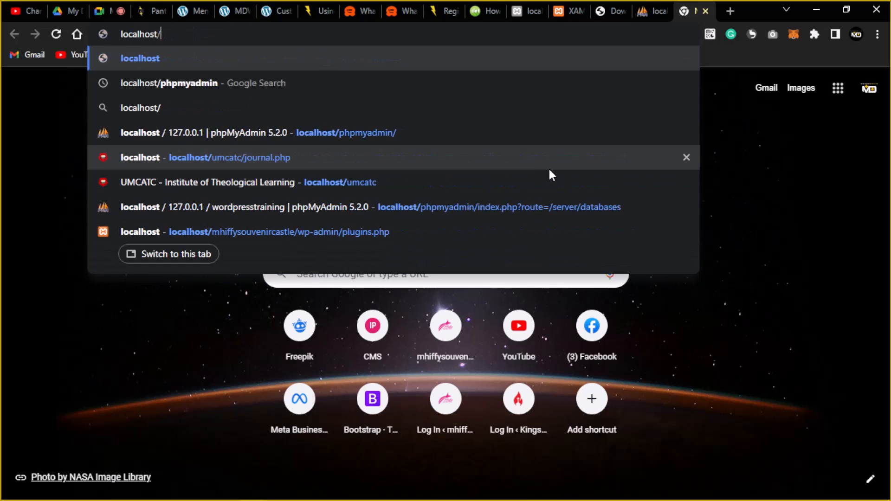
text(wordp)
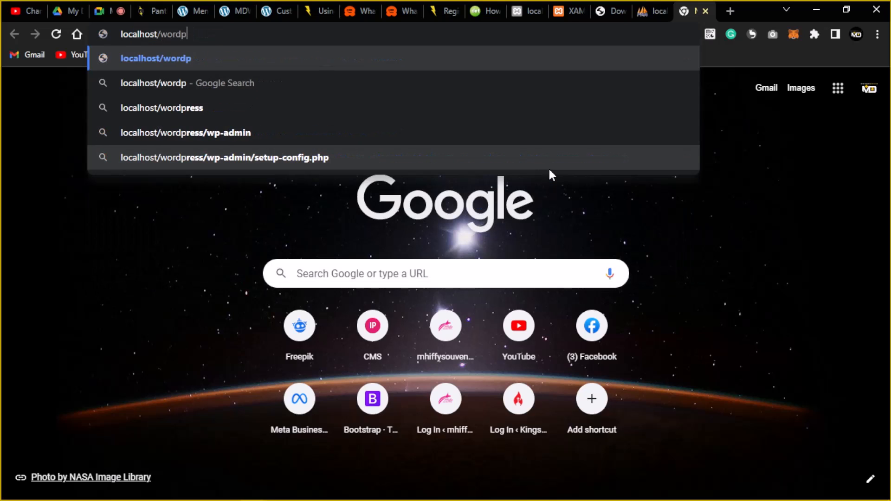
text(ress)
key(Return)
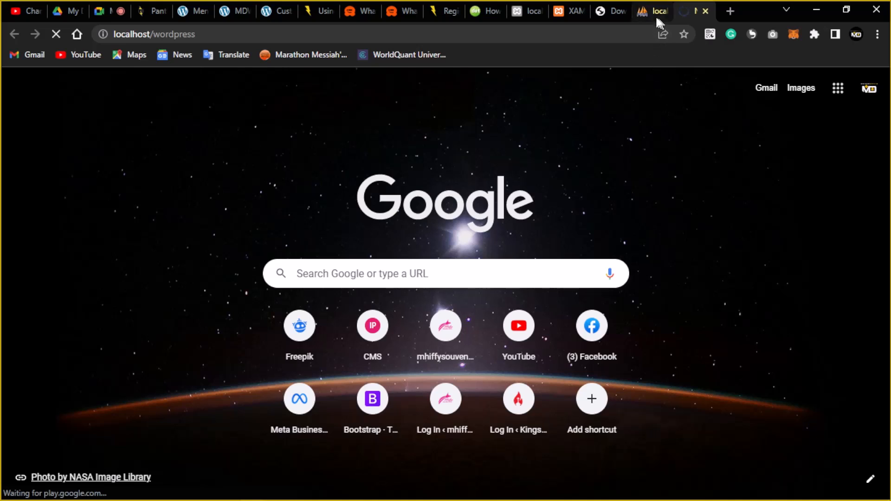
mouse_move(653, 20)
click(151, 15)
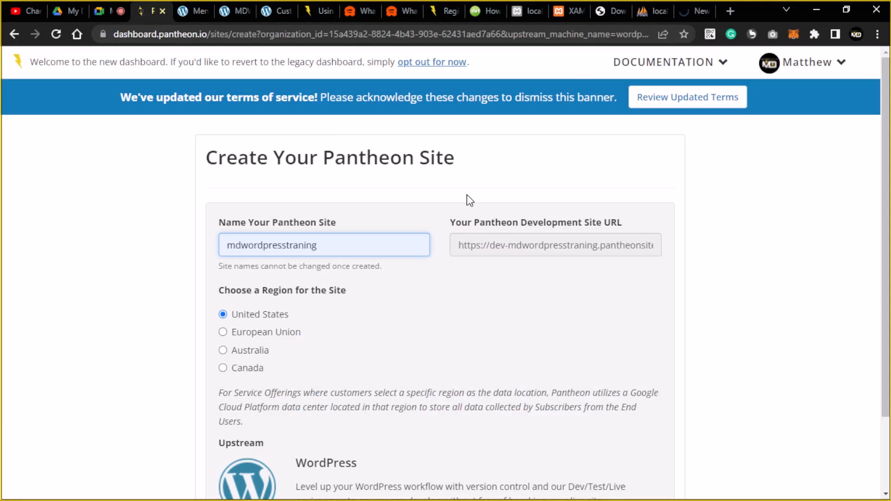
click(691, 9)
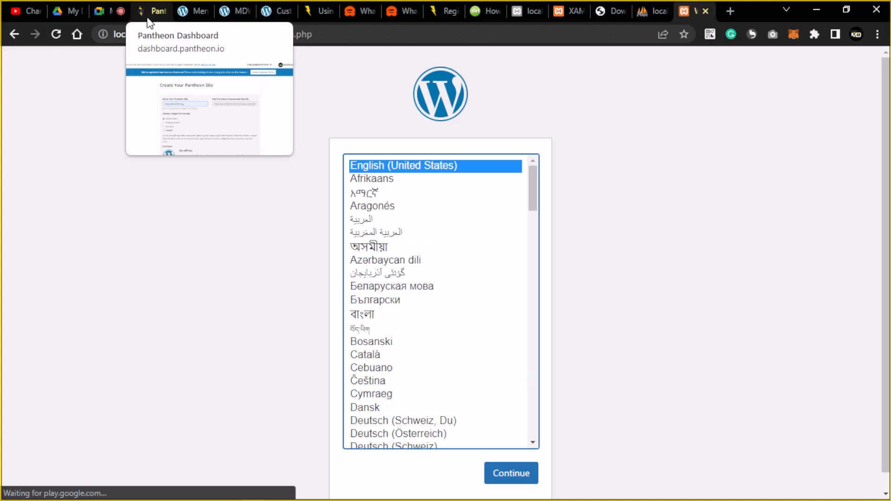
click(683, 185)
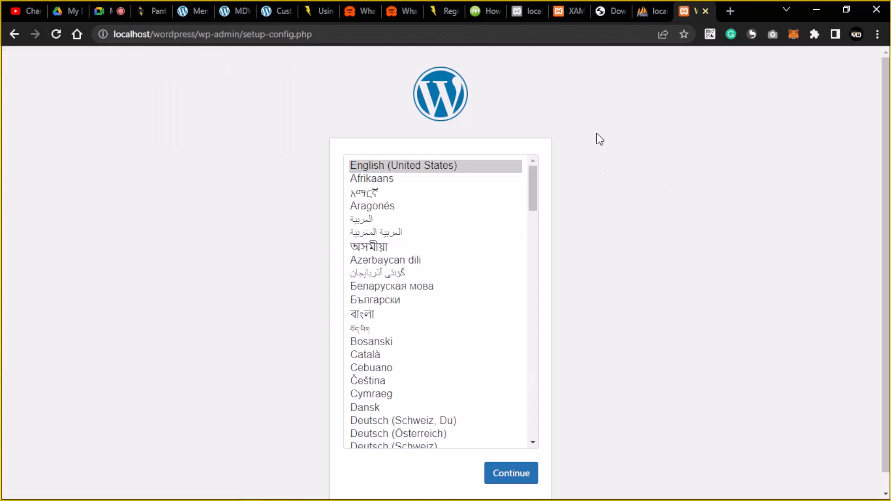
Choose English (United States) as the setup language and continue.
scroll(599, 139, down, 1)
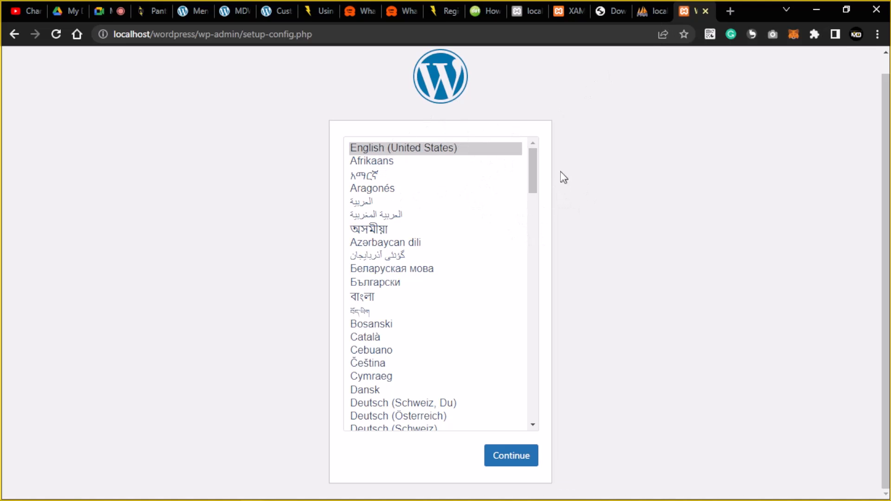
click(533, 158)
mouse_move(532, 157)
mouse_down()
mouse_move(533, 171)
mouse_move(533, 152)
mouse_up()
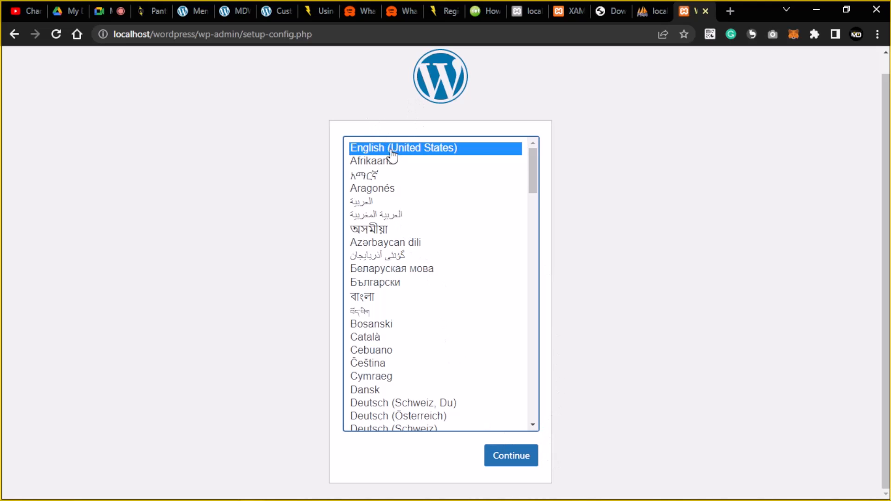
click(509, 459)
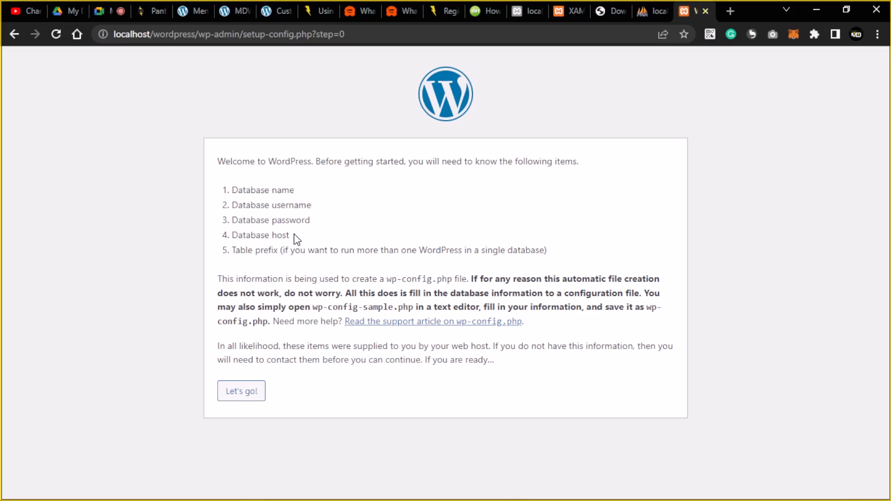
Set the Database Name field to wordpresstraining, copied from phpMyAdmin.
click(256, 399)
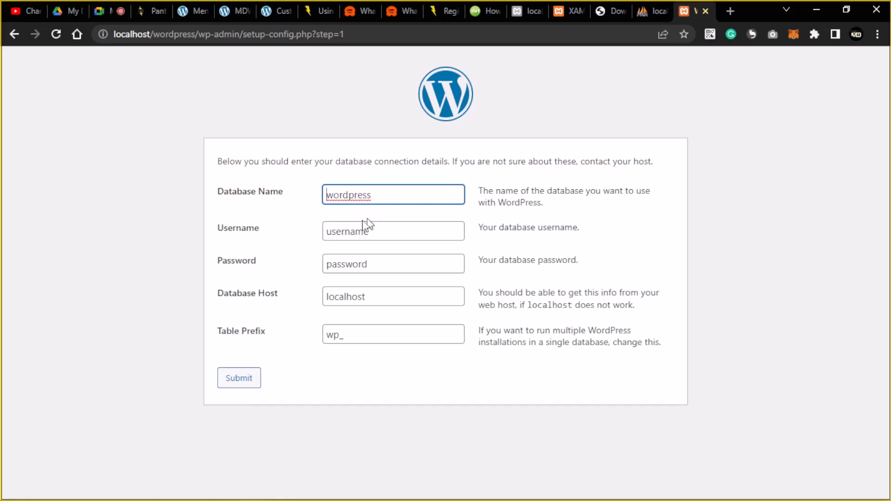
double_click(355, 195)
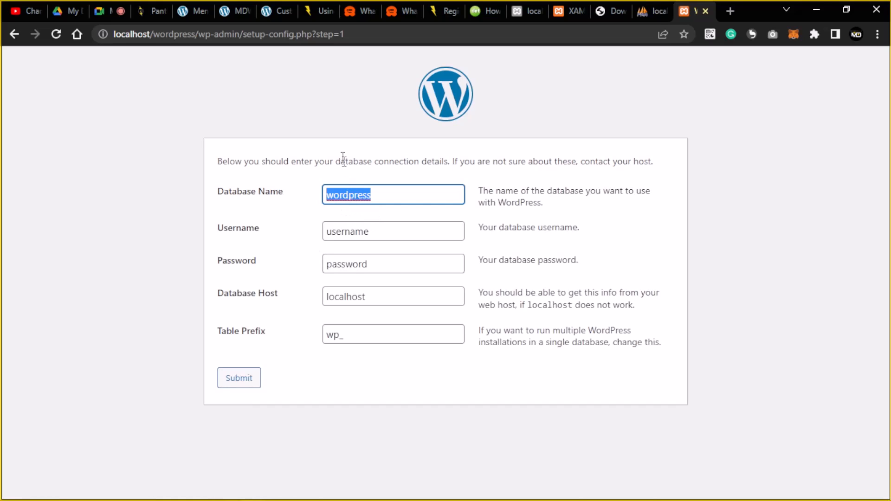
key(BackSpace)
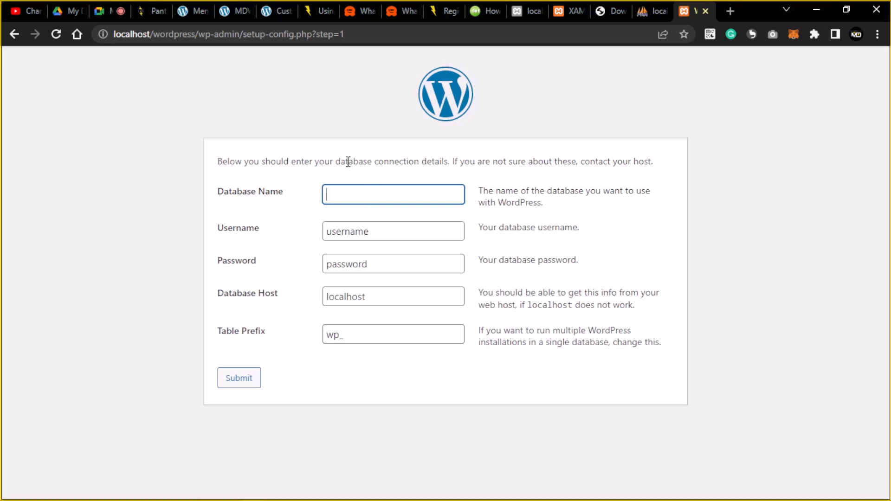
click(649, 10)
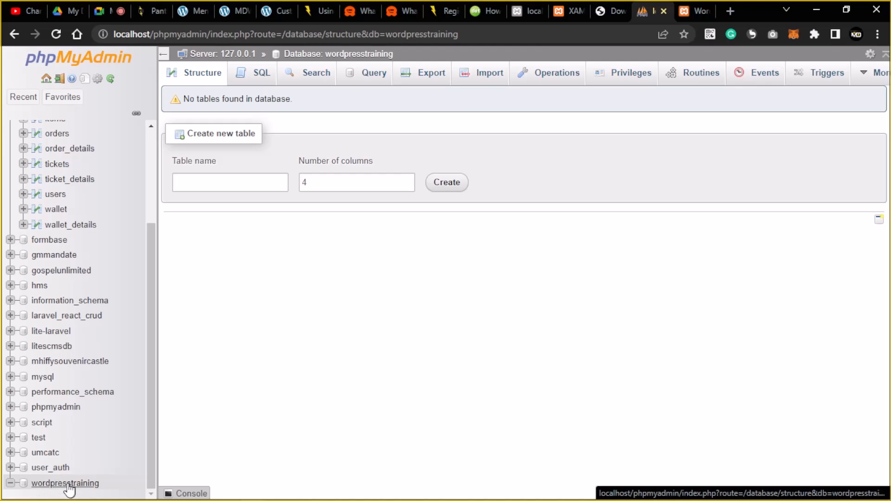
double_click(427, 36)
key(ctrl+c)
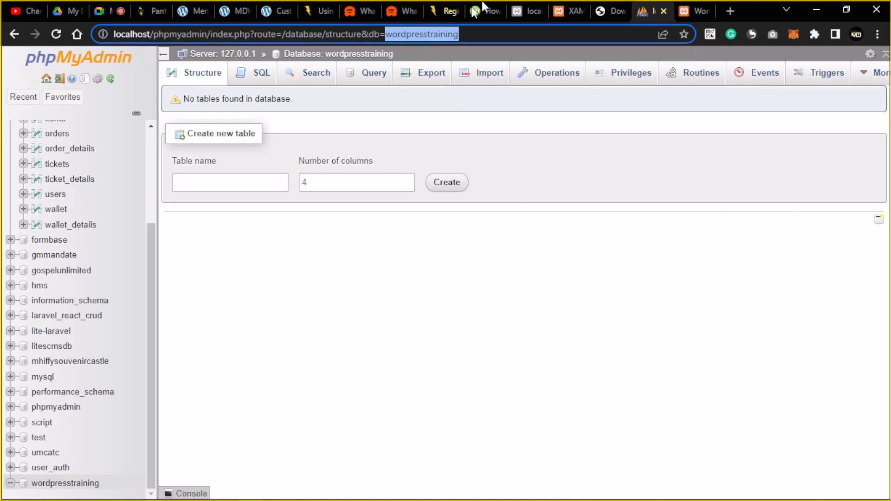
click(689, 11)
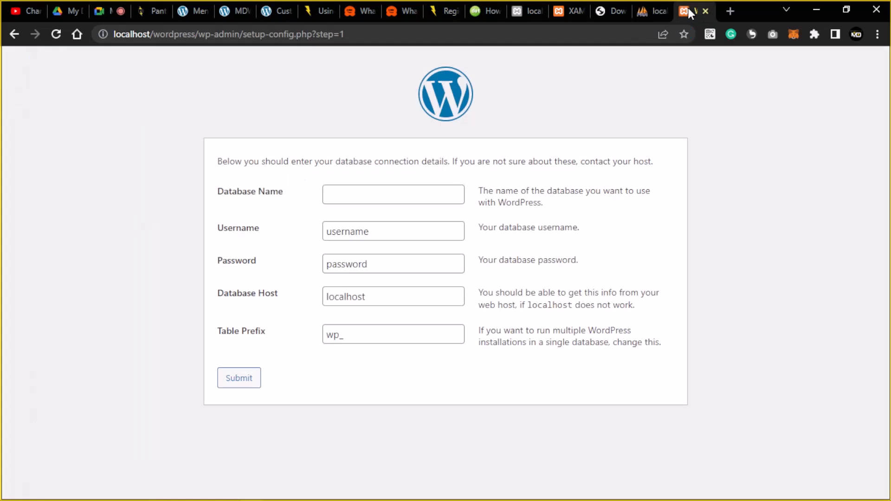
click(344, 194)
key(ctrl+v)
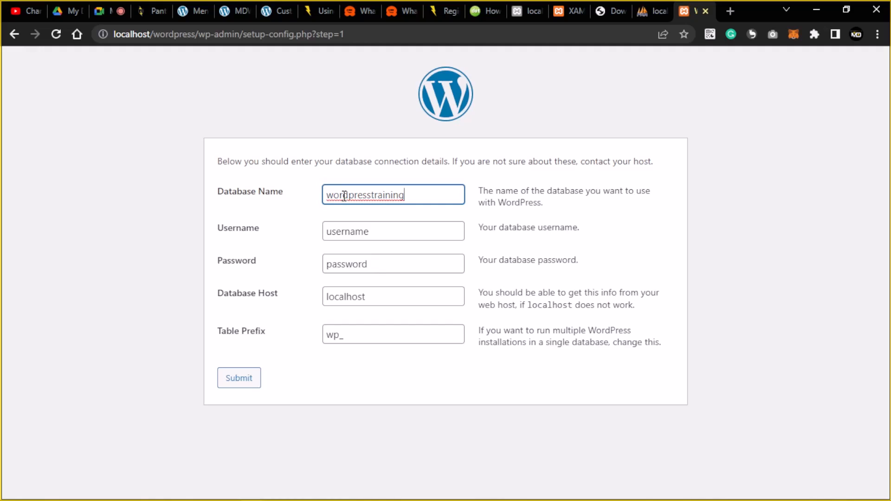
Enter 'root' as the username and leave the password blank.
click(345, 231)
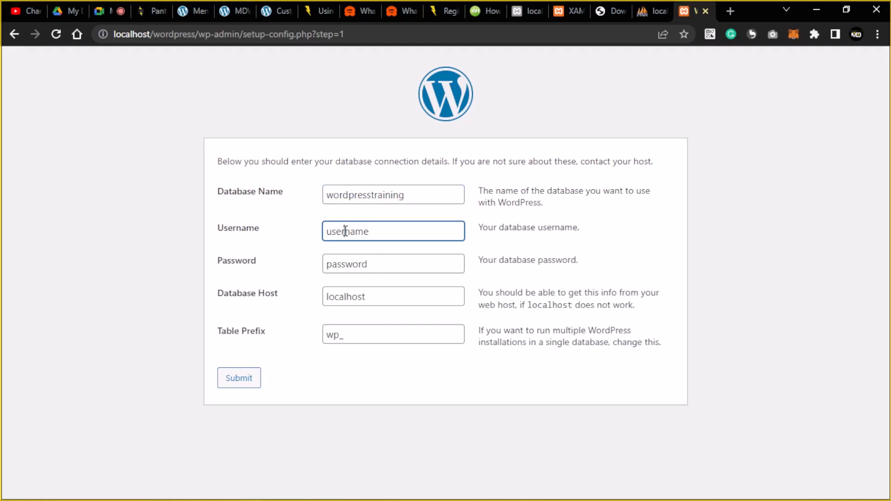
drag(390, 232, 325, 231)
text(root)
drag(377, 264, 308, 275)
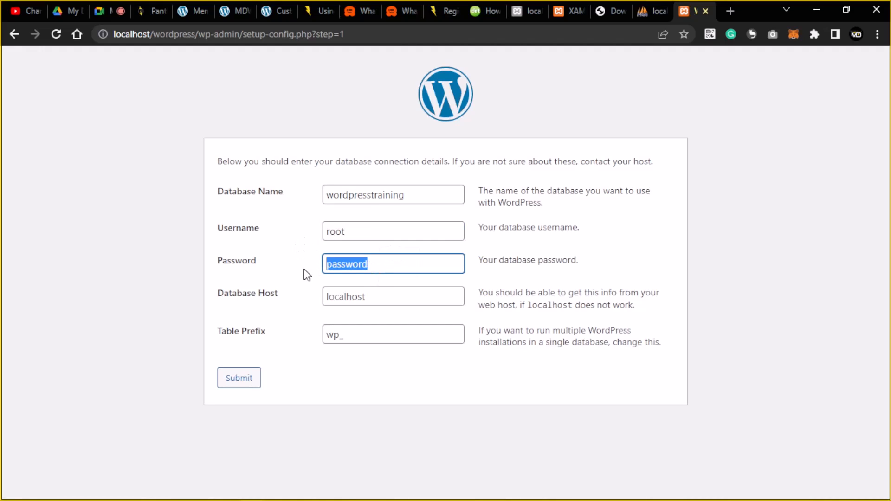
key(BackSpace)
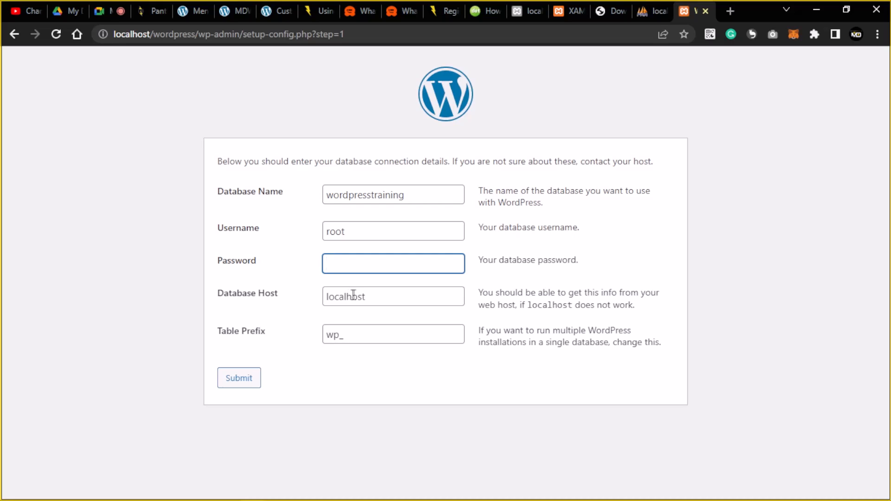
click(316, 260)
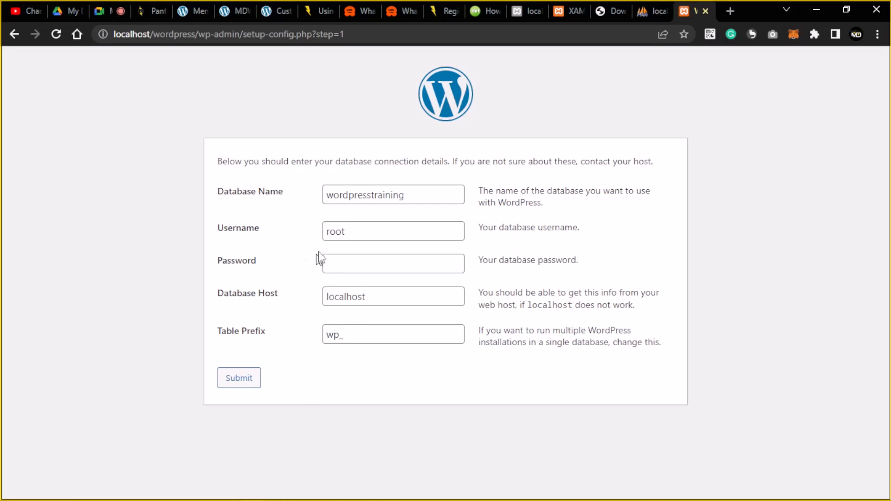
click(332, 235)
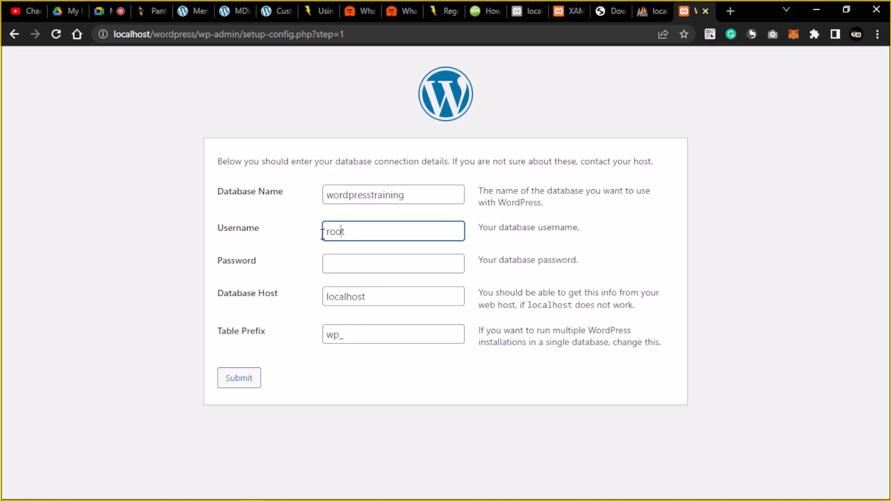
double_click(336, 233)
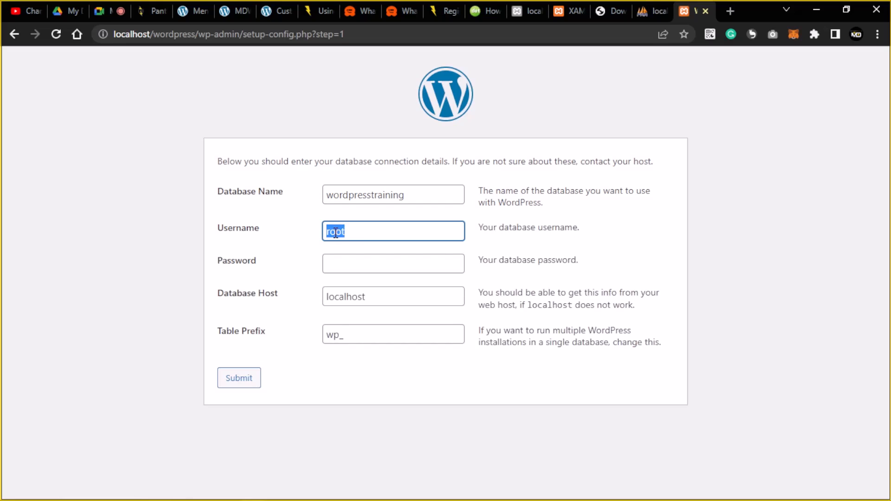
click(306, 300)
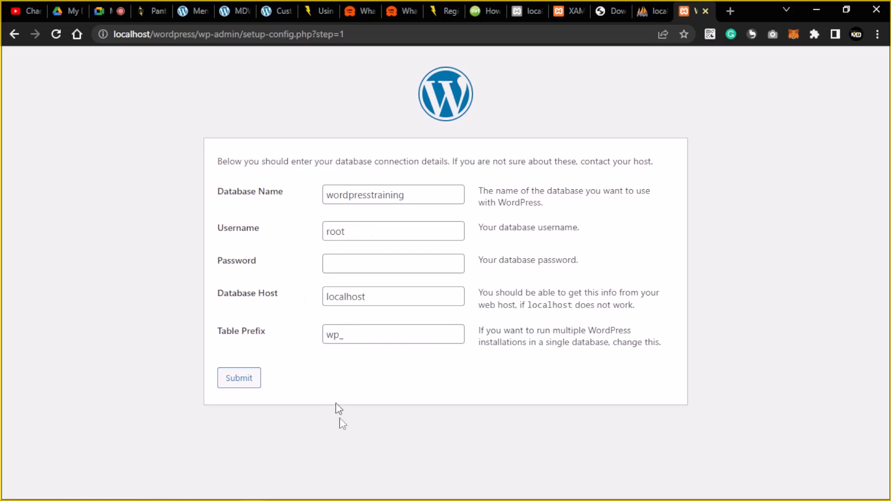
Keep the wp_ table prefix, check phpMyAdmin, and submit the connection details.
click(347, 334)
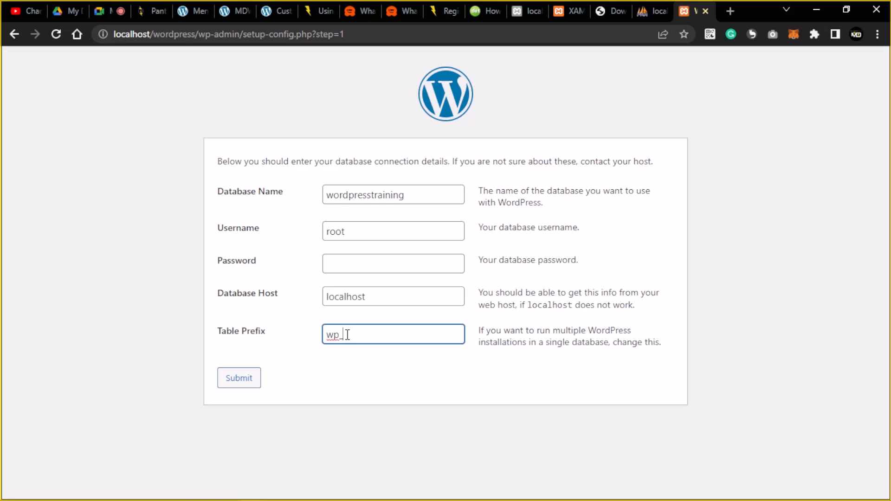
double_click(348, 335)
click(654, 9)
click(77, 361)
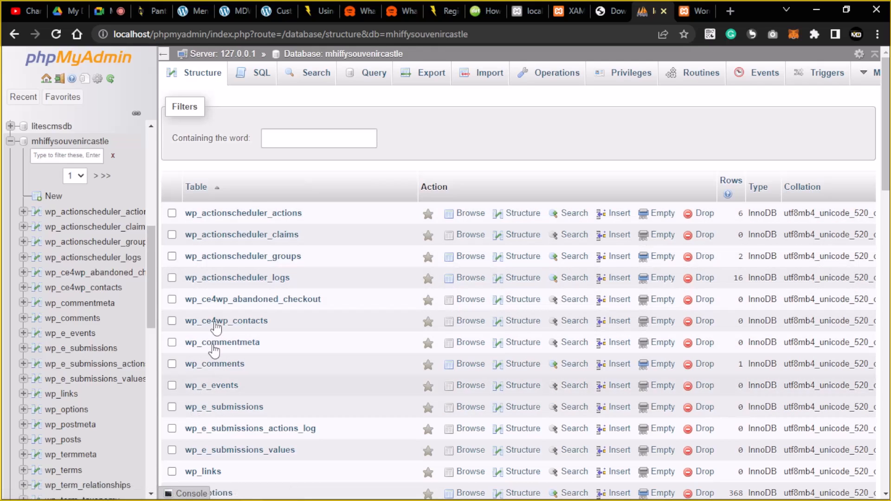
click(685, 11)
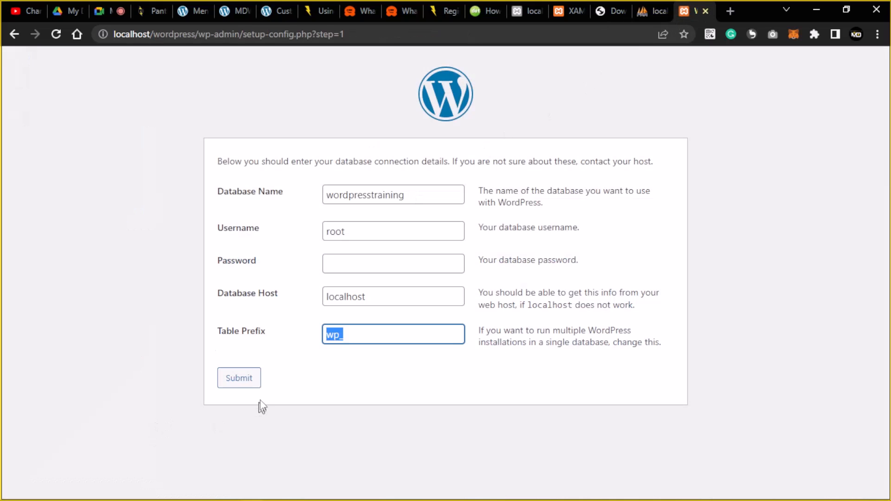
click(241, 385)
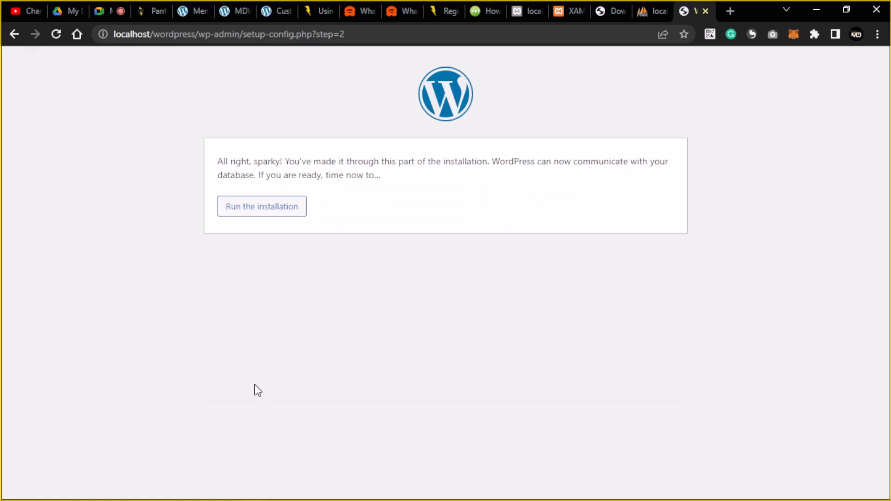
Install WordPress with site title MDWordpress, the saved admin username, the generated password and the admin e-mail.
click(278, 210)
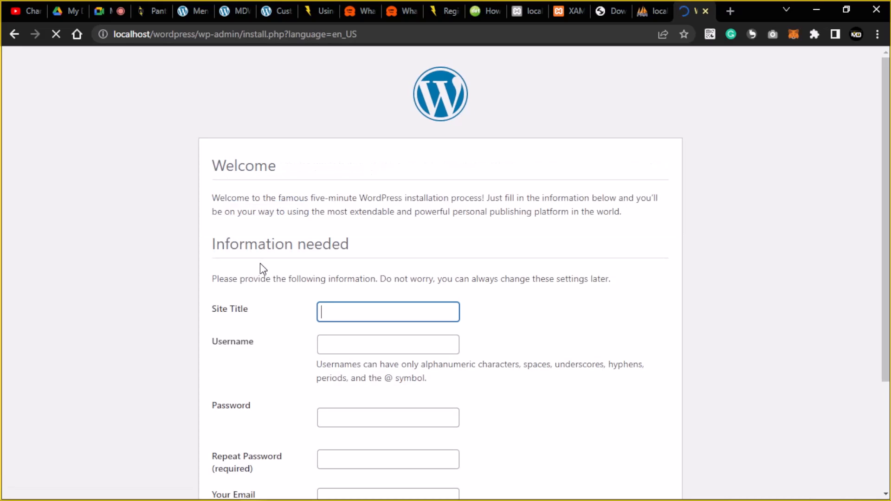
scroll(259, 264, down, 3)
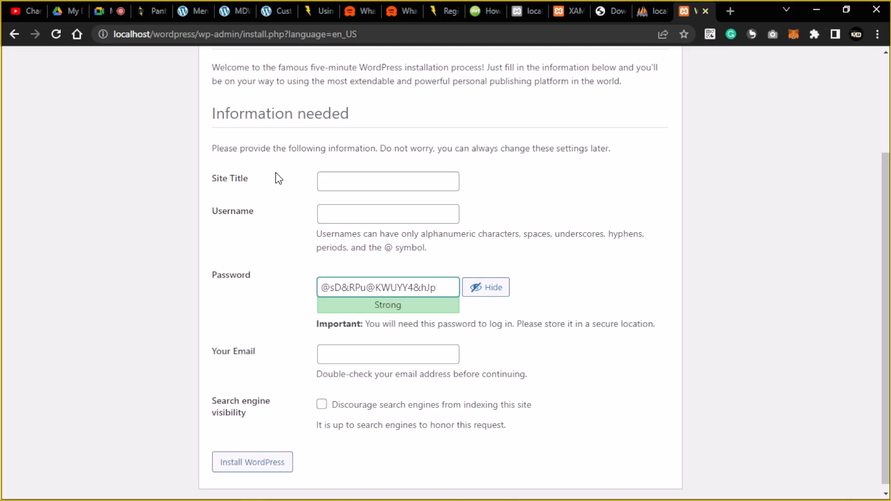
click(381, 179)
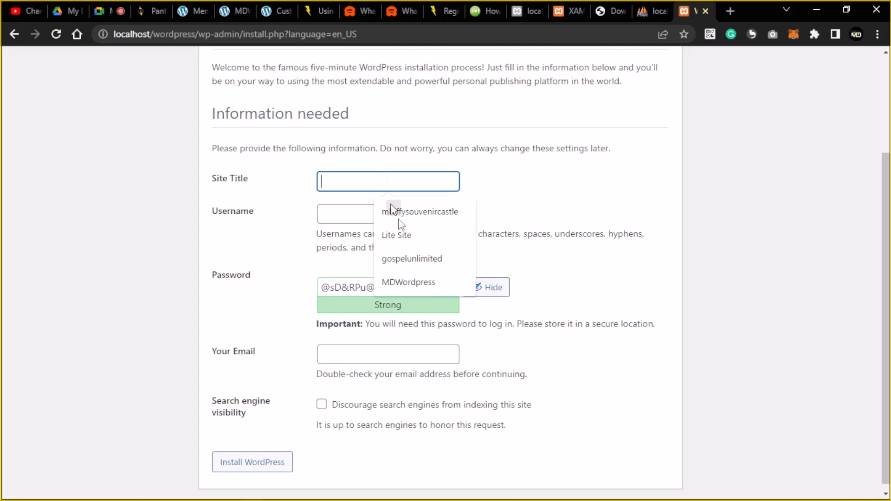
click(420, 285)
click(356, 217)
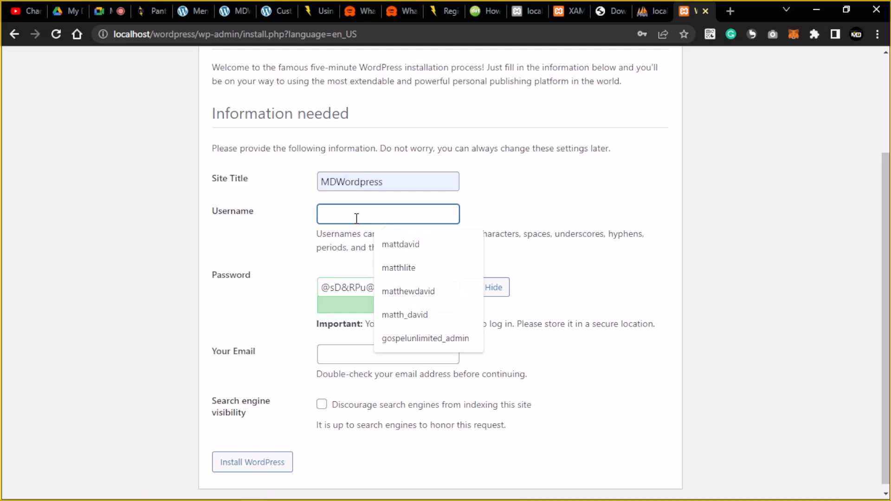
click(434, 246)
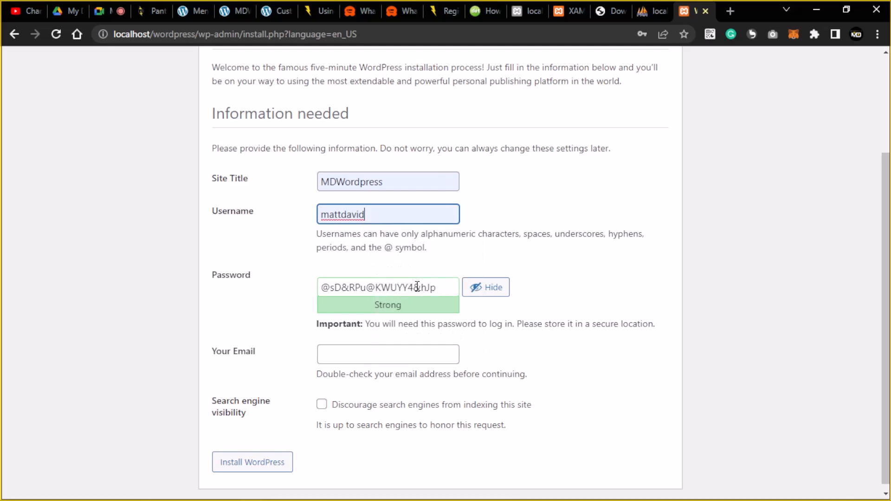
click(417, 288)
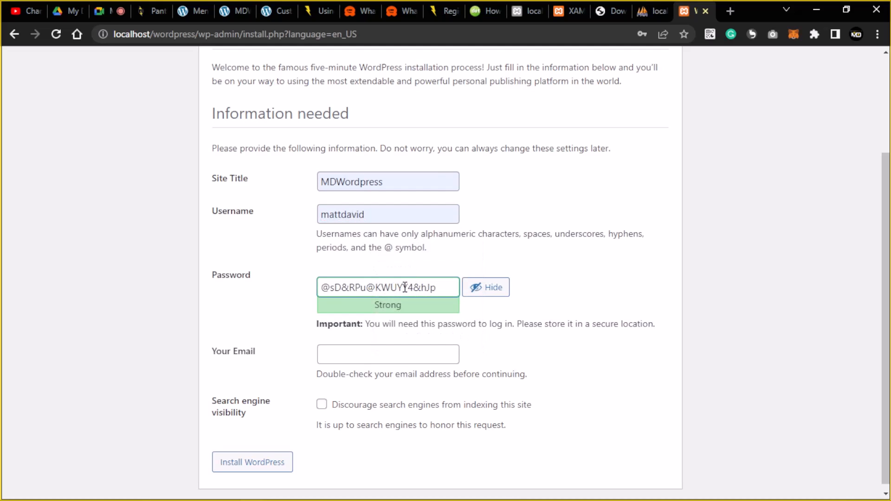
triple_click(408, 287)
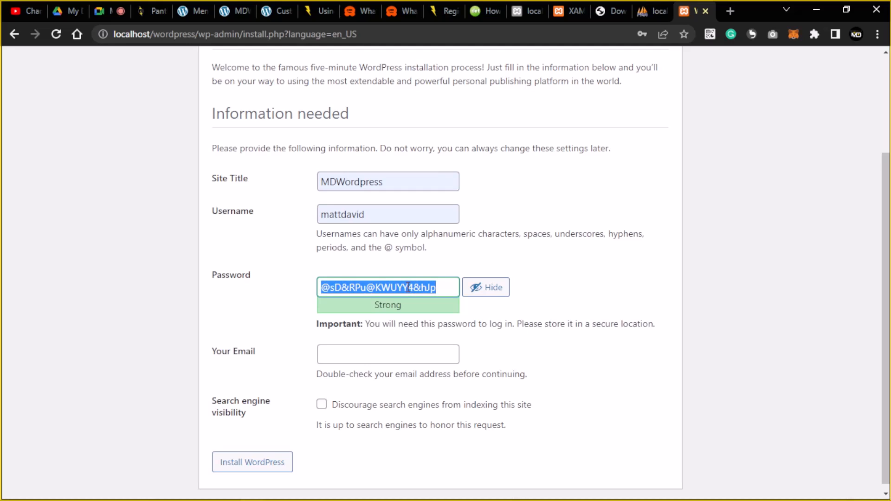
click(373, 352)
click(425, 384)
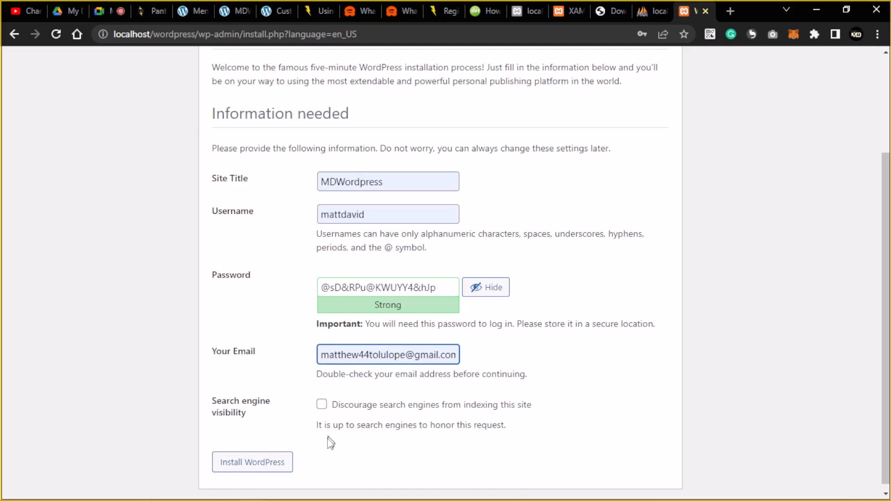
click(267, 472)
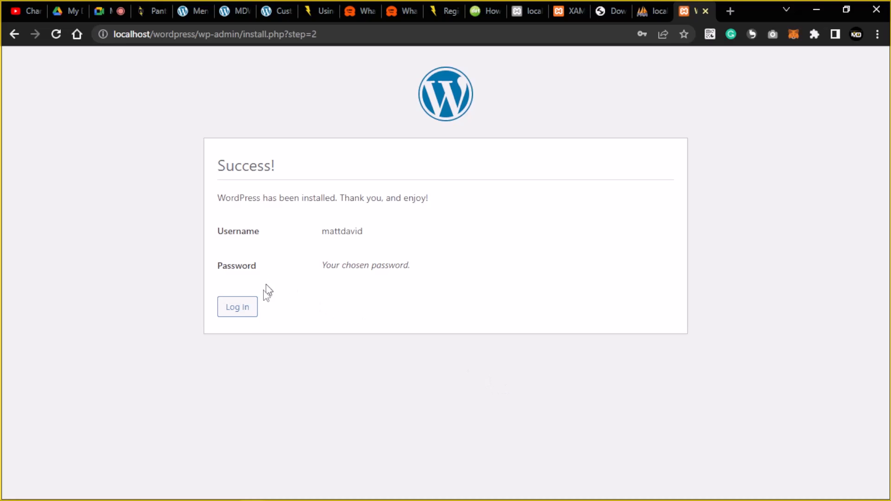
Log in on wp-login.php with the admin username and the pasted password.
click(238, 308)
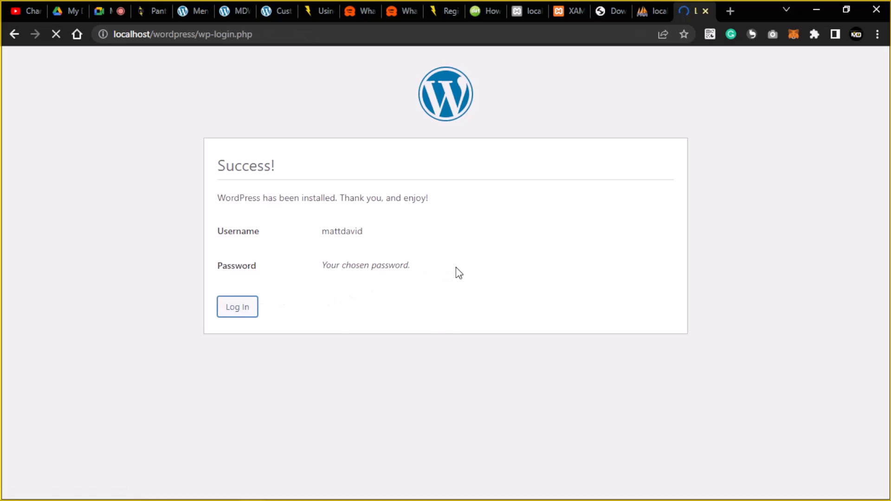
click(423, 215)
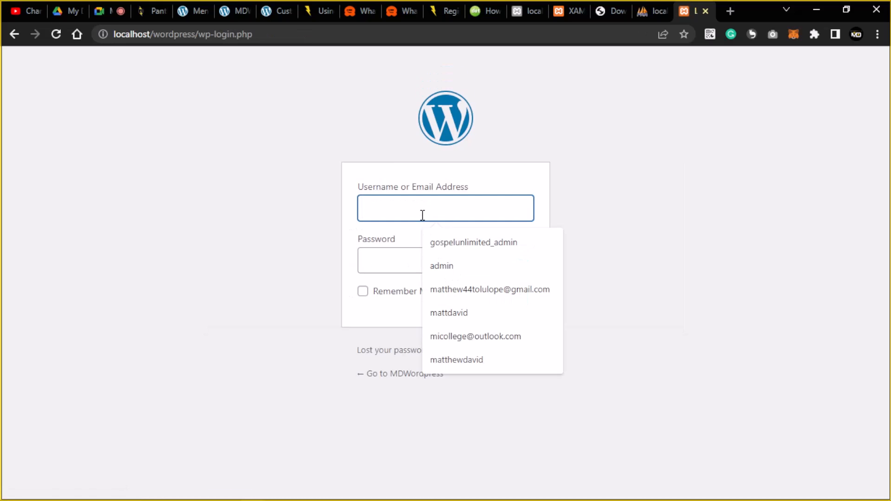
text(mattdav)
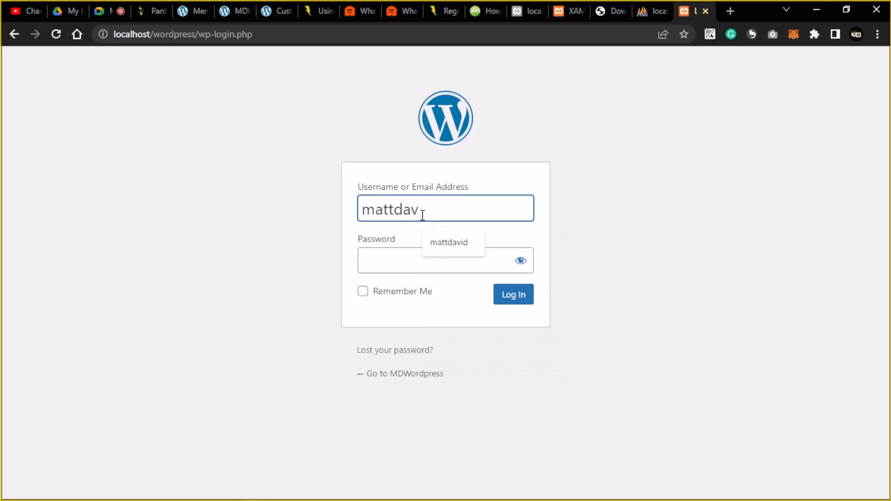
text(id)
click(430, 258)
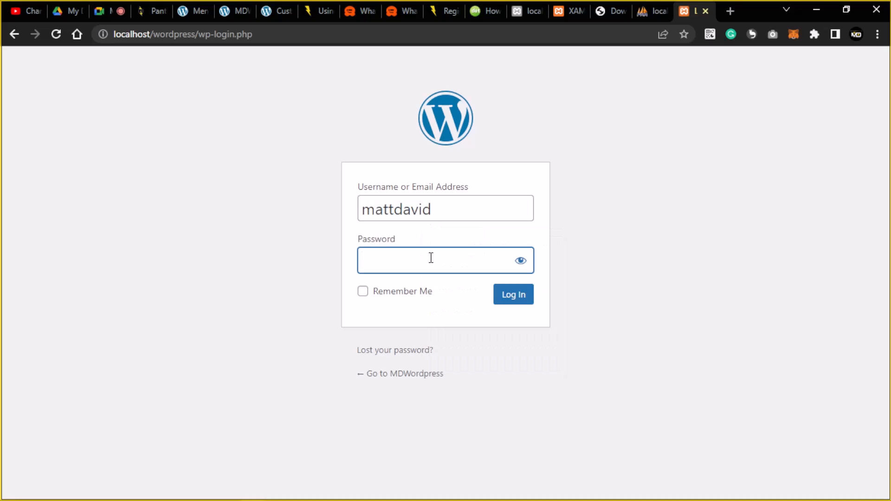
key(ctrl+v)
click(515, 302)
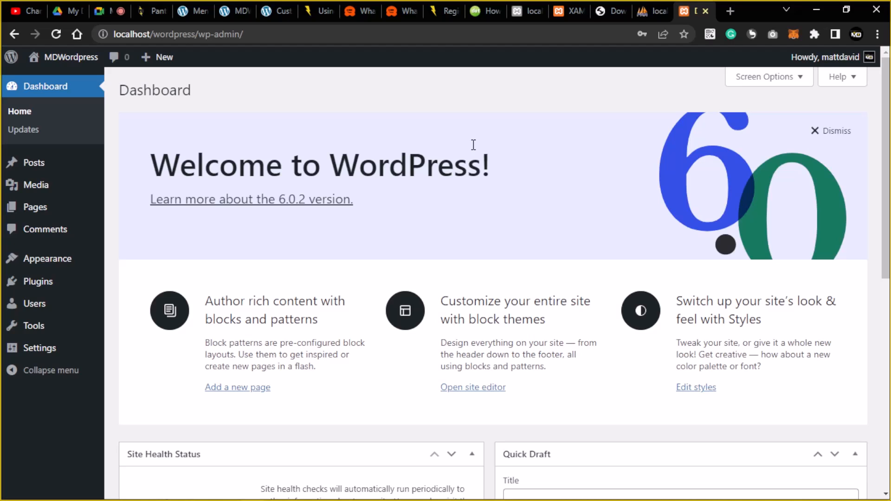
Open Installed Plugins, listing inactive Akismet Anti-Spam 5.0 and Hello Dolly 1.7.2.
click(118, 34)
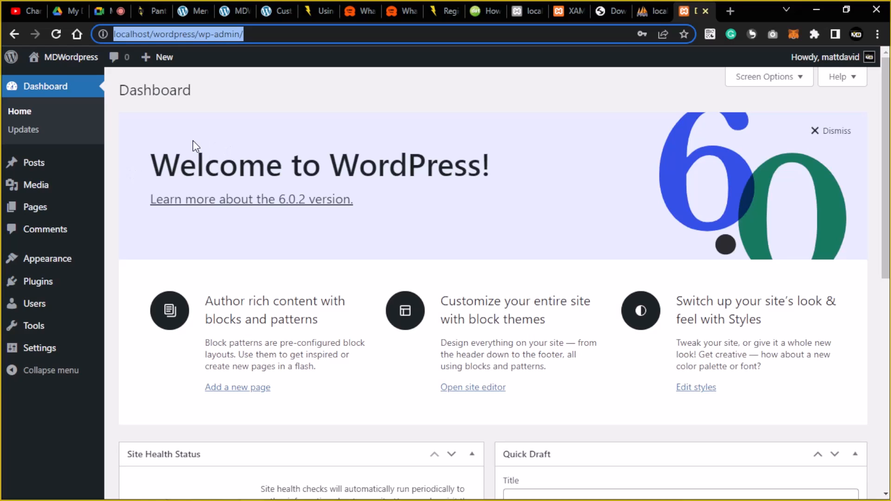
click(320, 148)
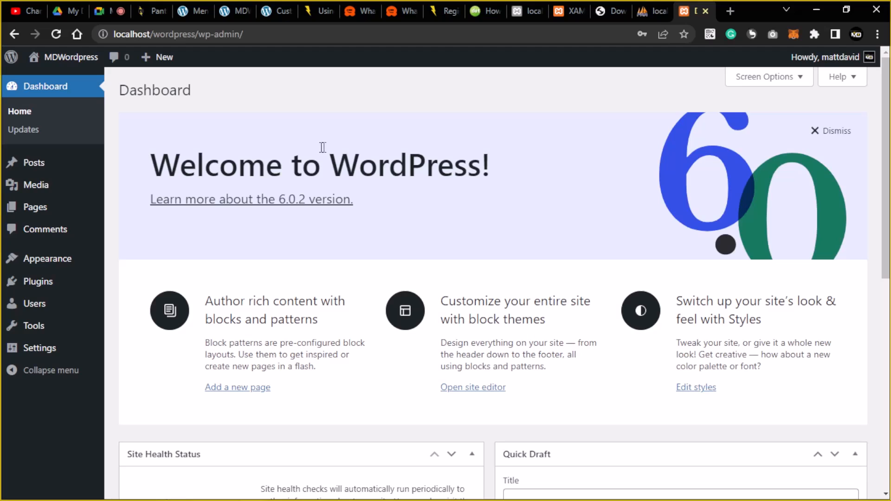
click(38, 289)
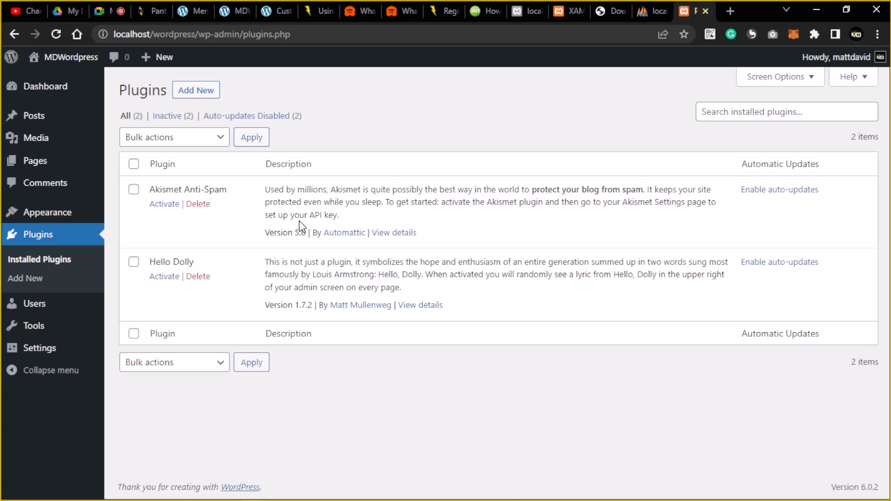
click(725, 111)
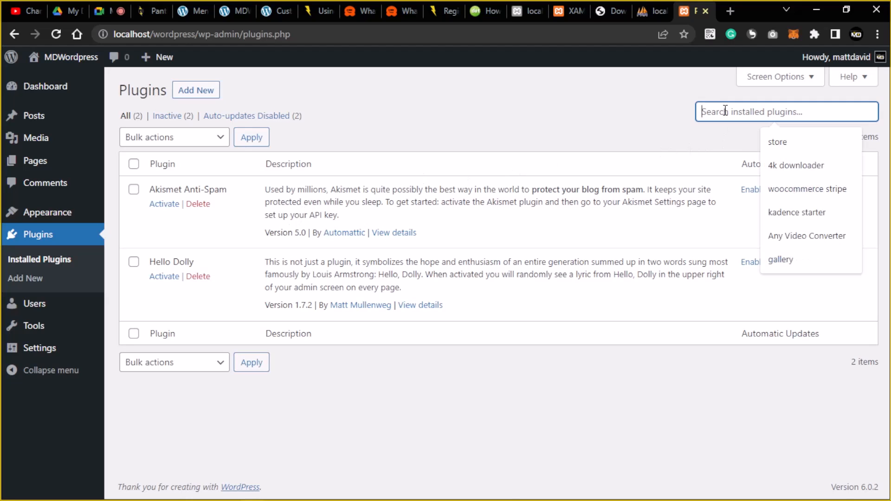
Open the Upload Plugin form under Add Plugins and start choosing a zip file.
click(199, 94)
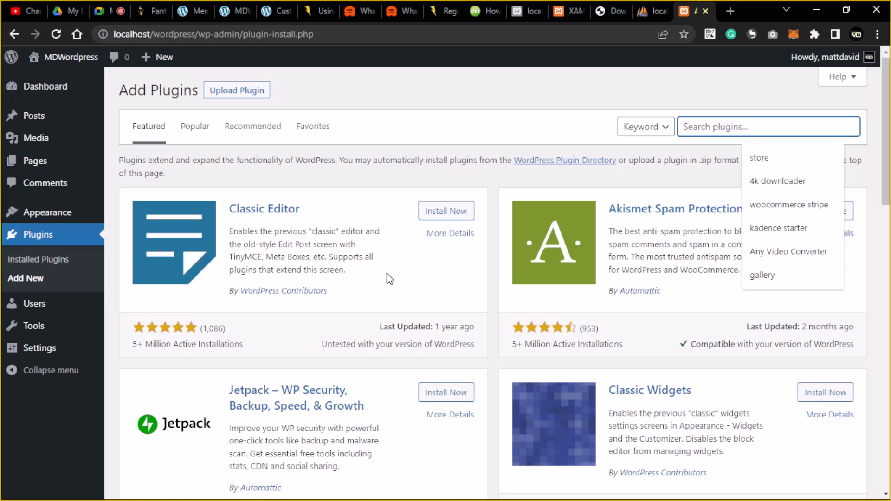
click(210, 91)
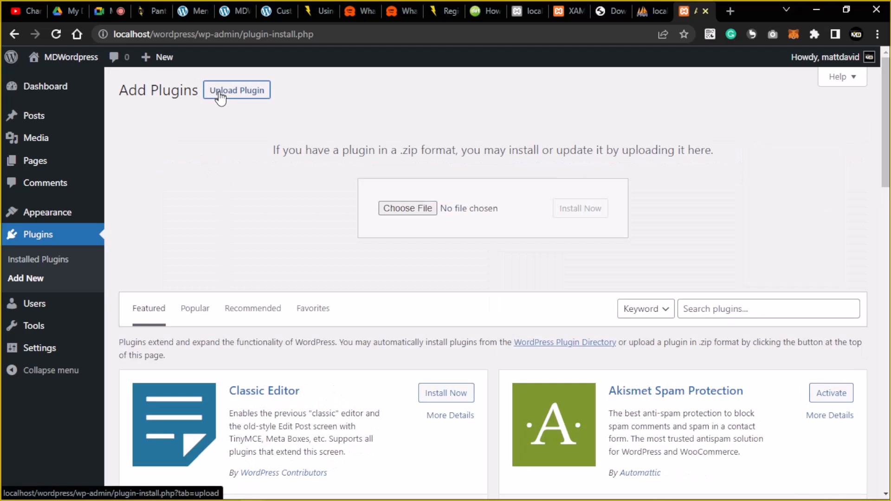
click(404, 210)
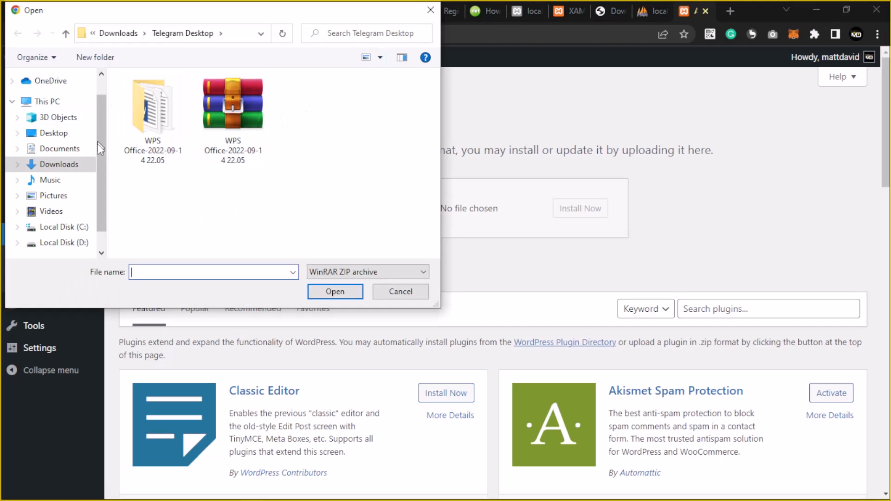
Select elementor.zip from Documents > setup > elementor-pro_v3.7.3_package.
drag(99, 141, 98, 156)
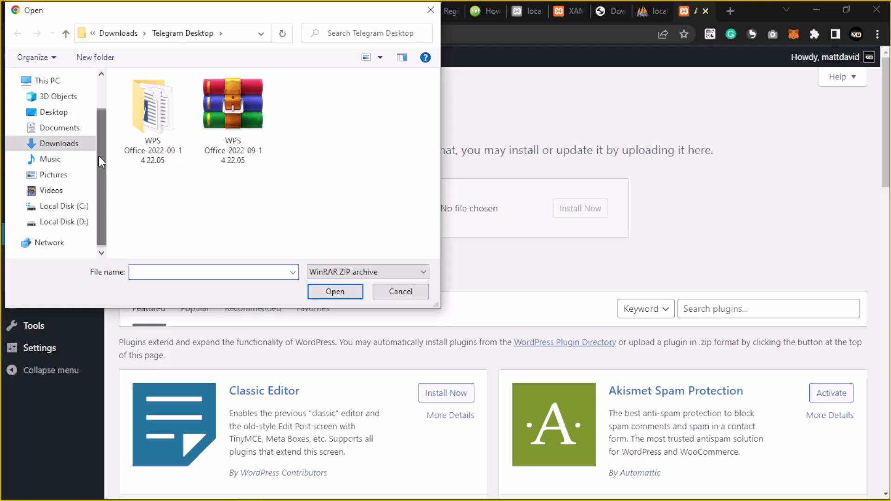
click(65, 127)
drag(432, 129, 424, 182)
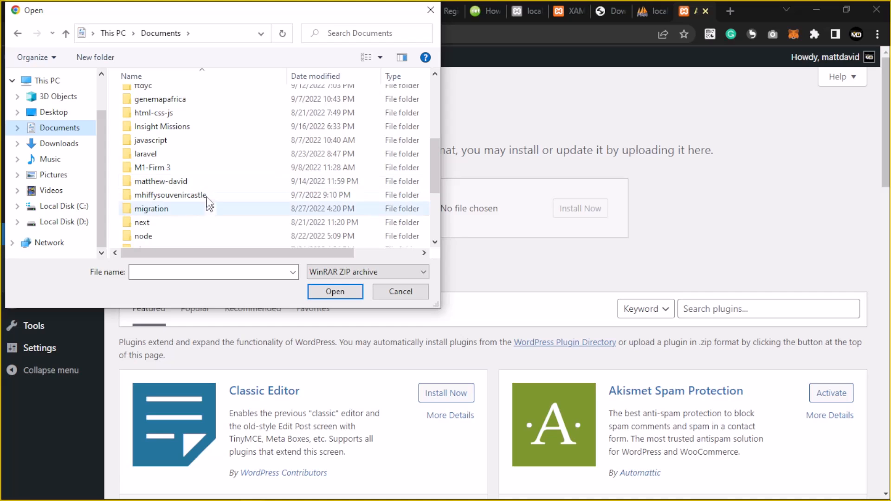
drag(427, 149, 421, 218)
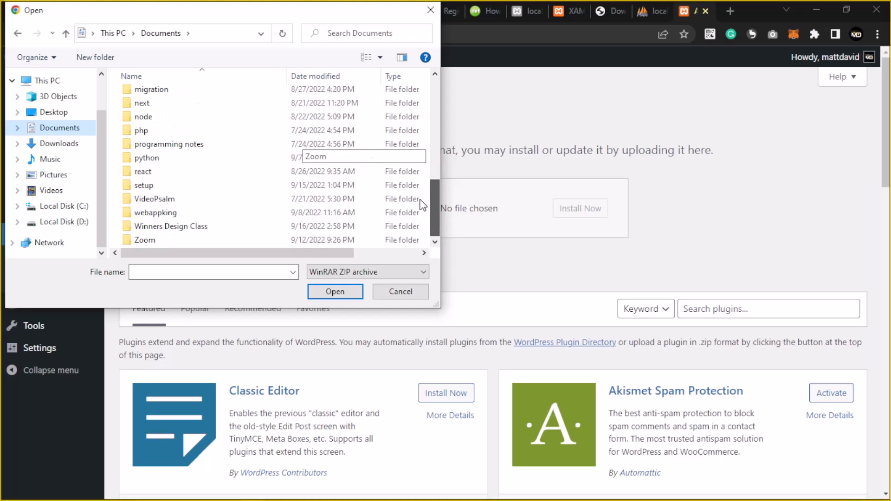
double_click(228, 191)
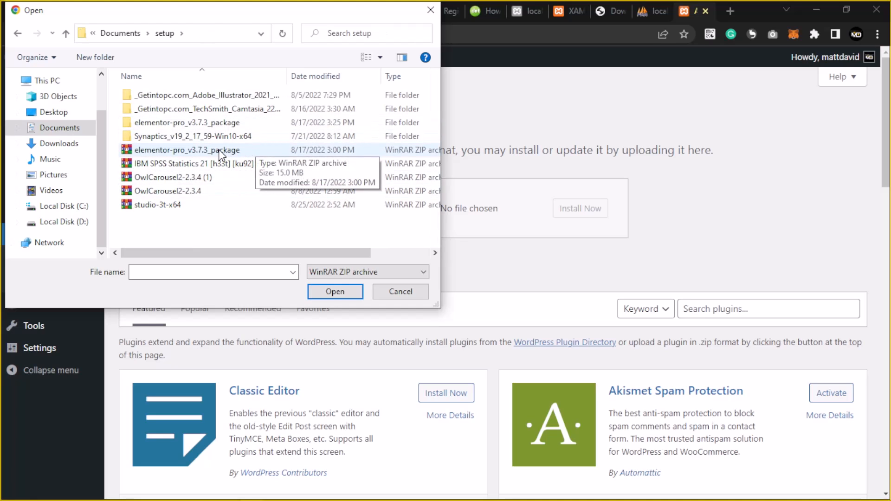
double_click(217, 122)
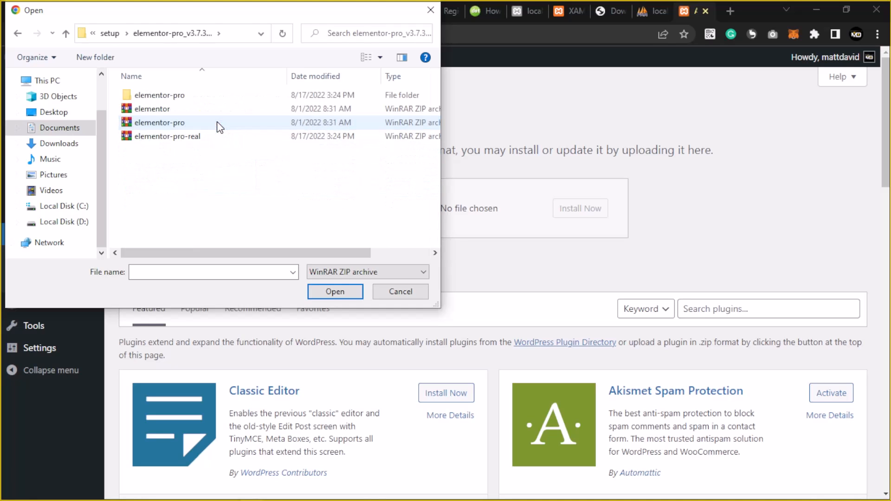
click(167, 114)
click(335, 292)
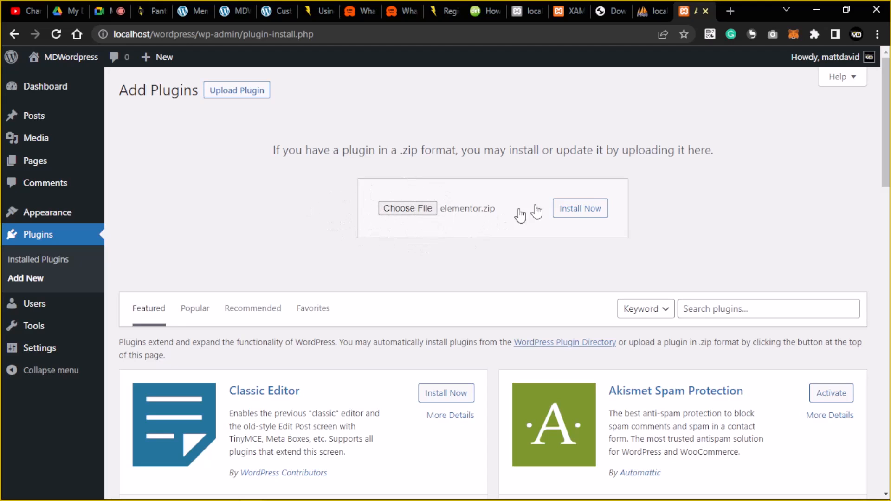
Install the uploaded elementor.zip and activate Elementor, opening its onboarding wizard.
click(587, 208)
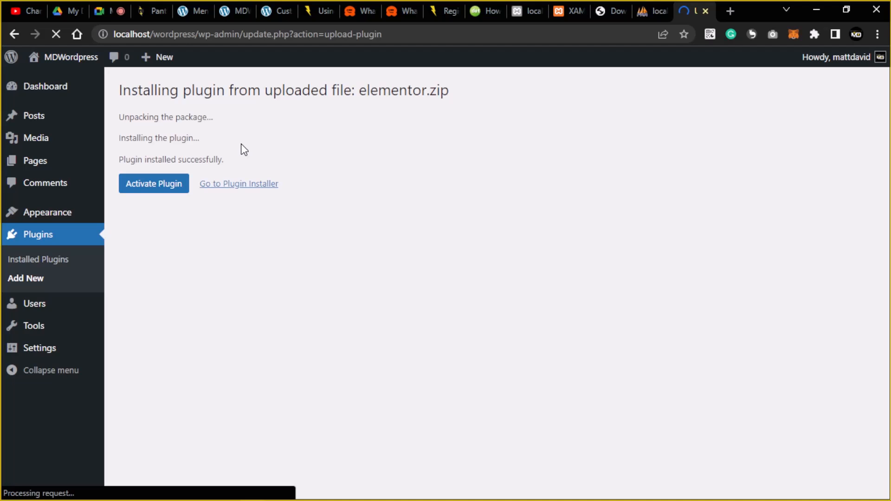
click(153, 194)
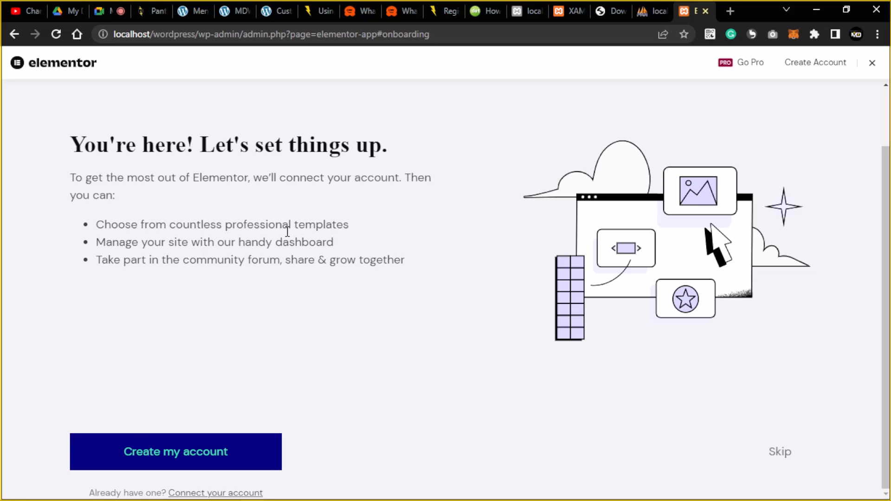
Skip the account, Hello Theme, site name, logo and wrap-up steps to reach a blank Elementor #7 page.
scroll(621, 318, up, 2)
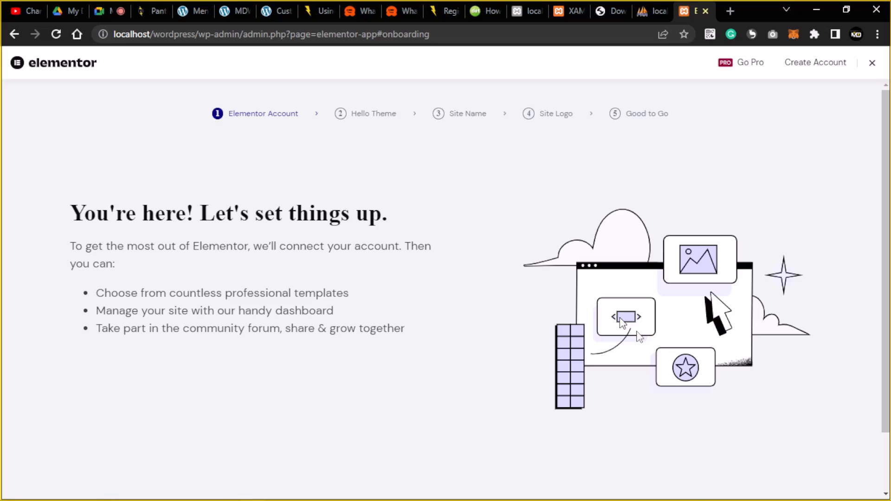
scroll(637, 331, down, 2)
click(780, 456)
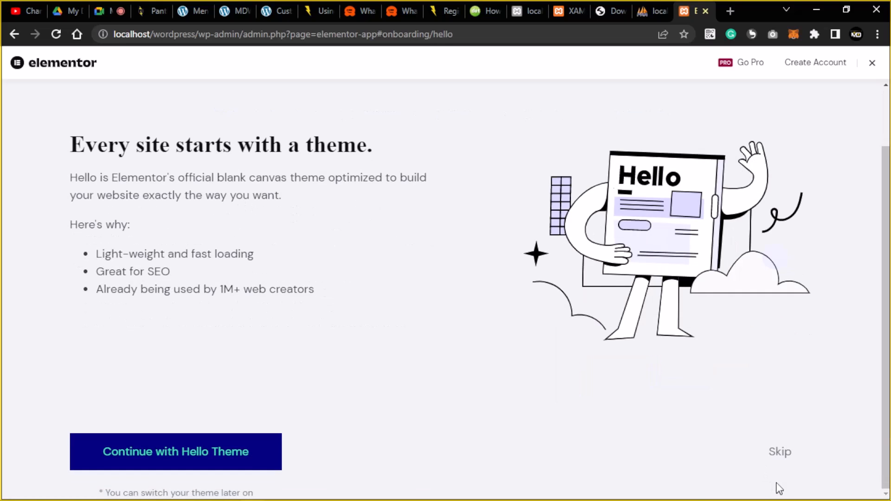
click(780, 455)
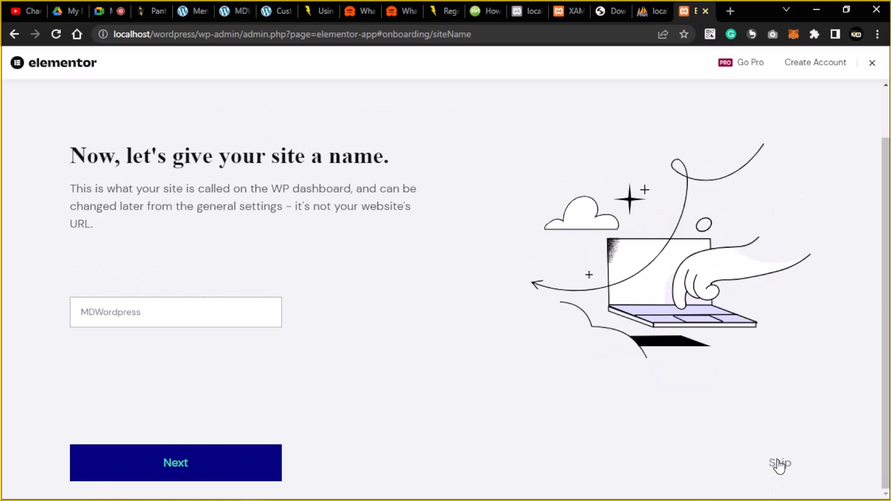
click(780, 463)
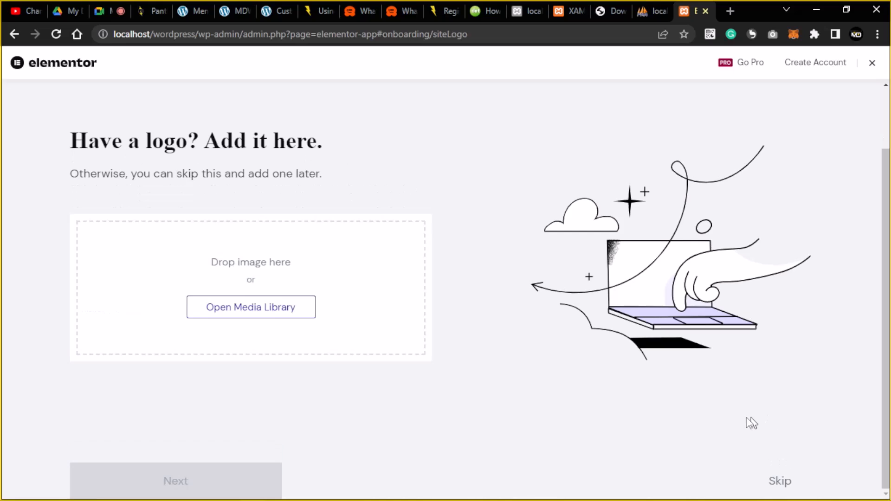
click(780, 483)
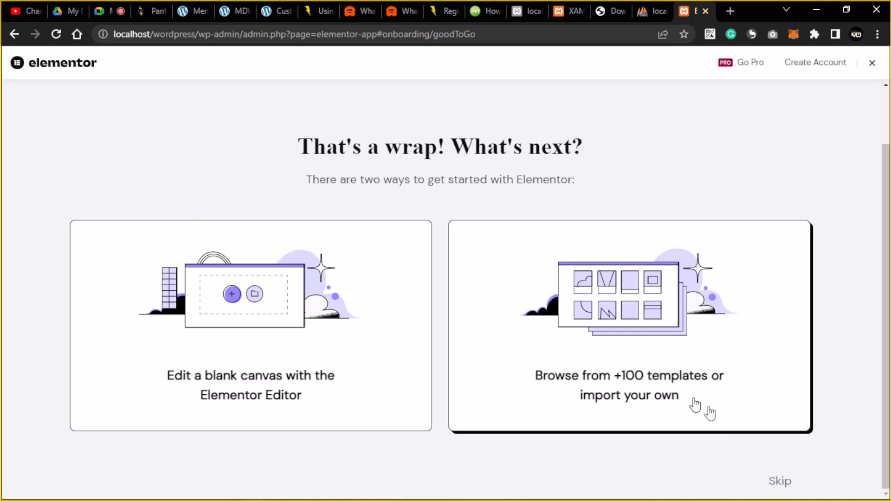
click(784, 484)
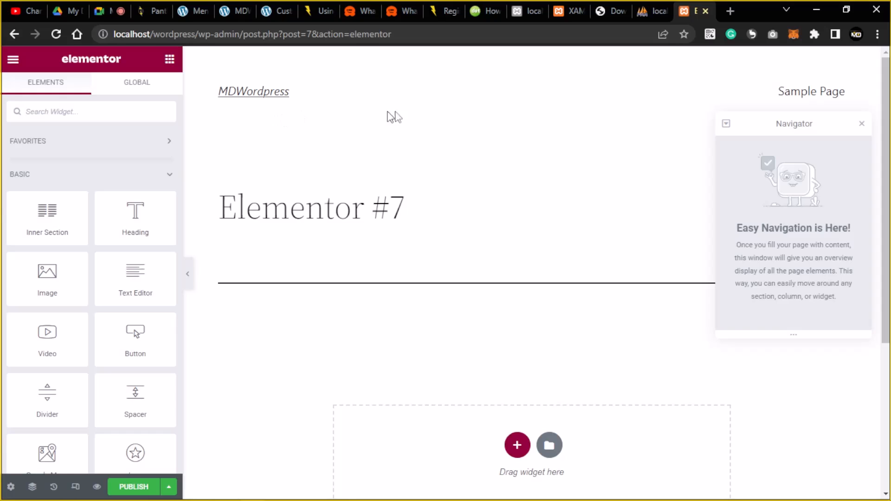
Check the empty Elementor #7 canvas and select the editor page's web address.
scroll(441, 237, down, 5)
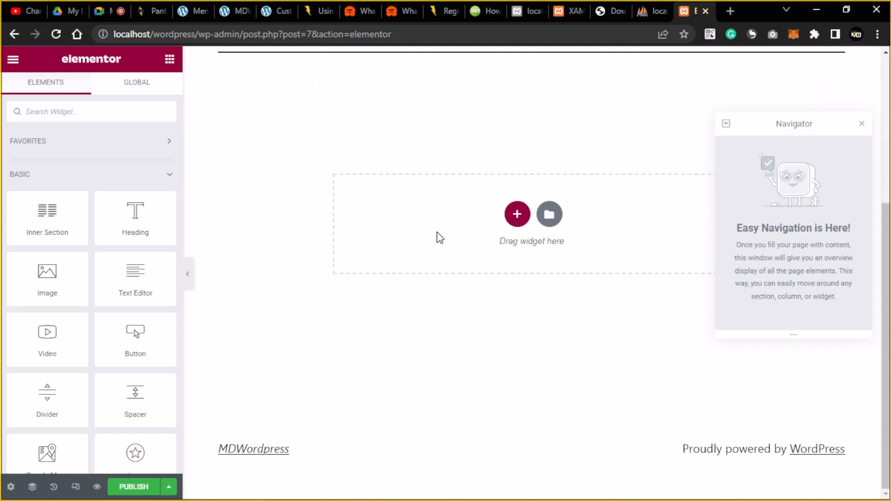
scroll(438, 239, up, 5)
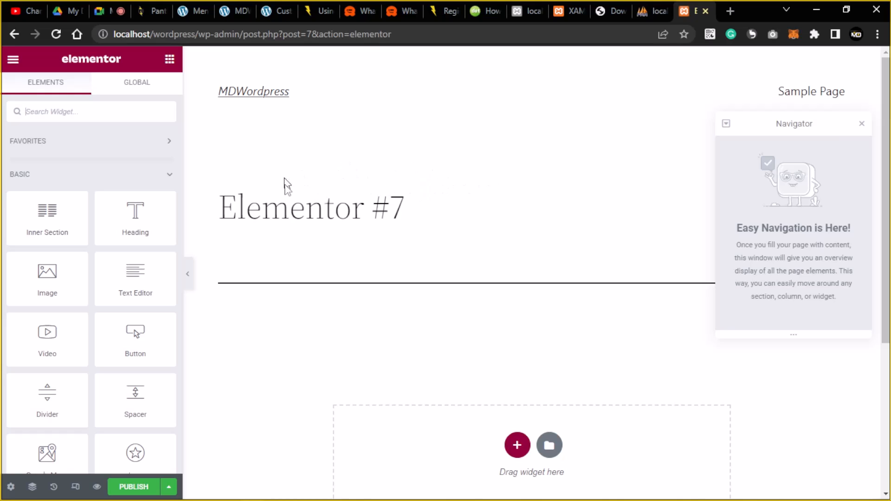
click(128, 37)
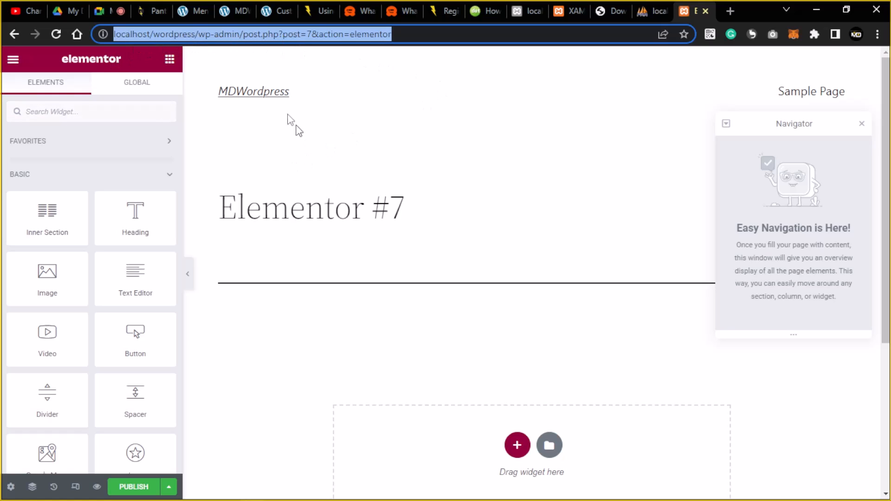
click(270, 139)
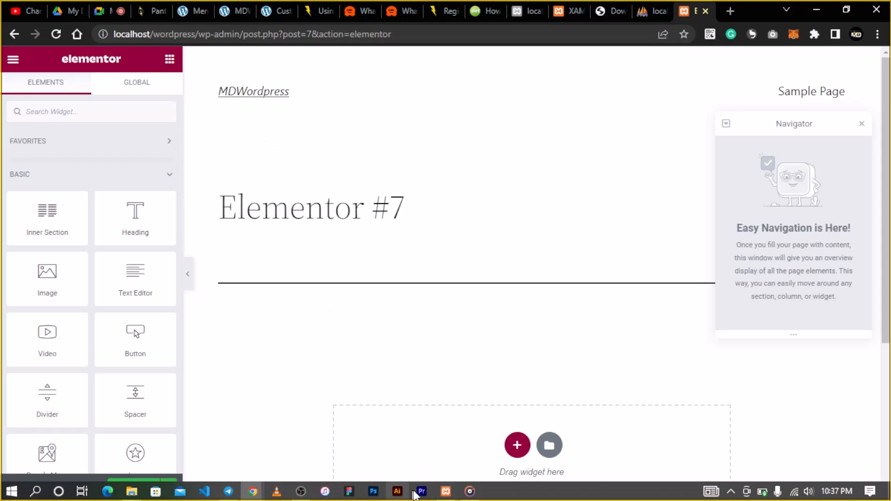
click(445, 492)
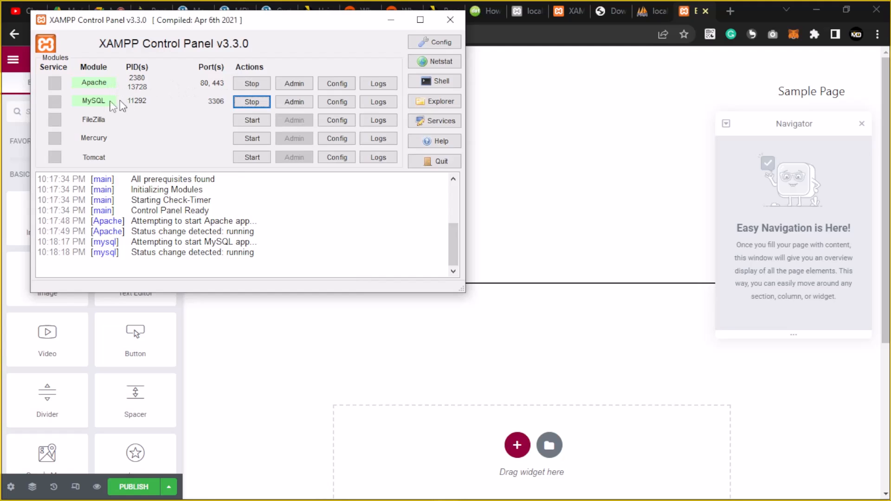
click(391, 20)
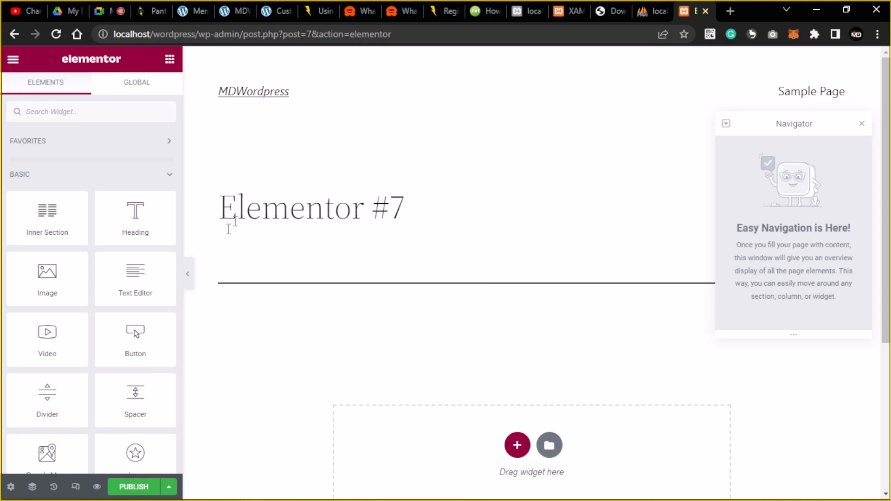
scroll(336, 244, down, 4)
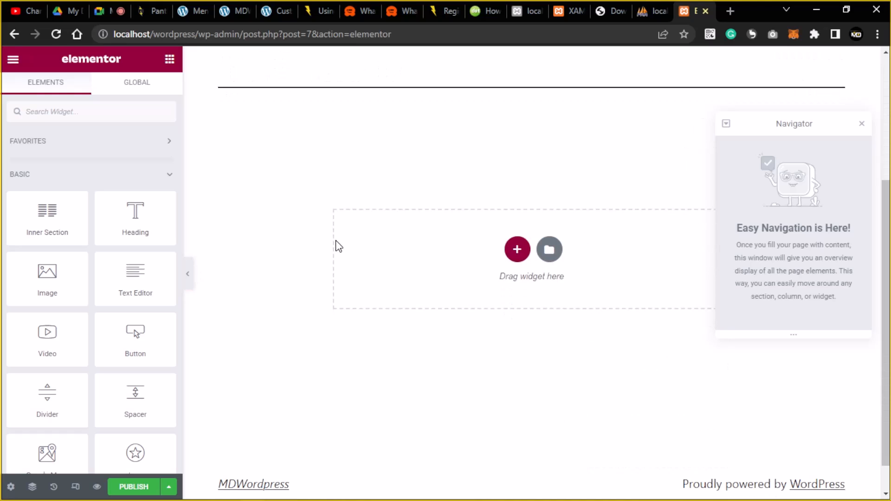
scroll(336, 245, up, 4)
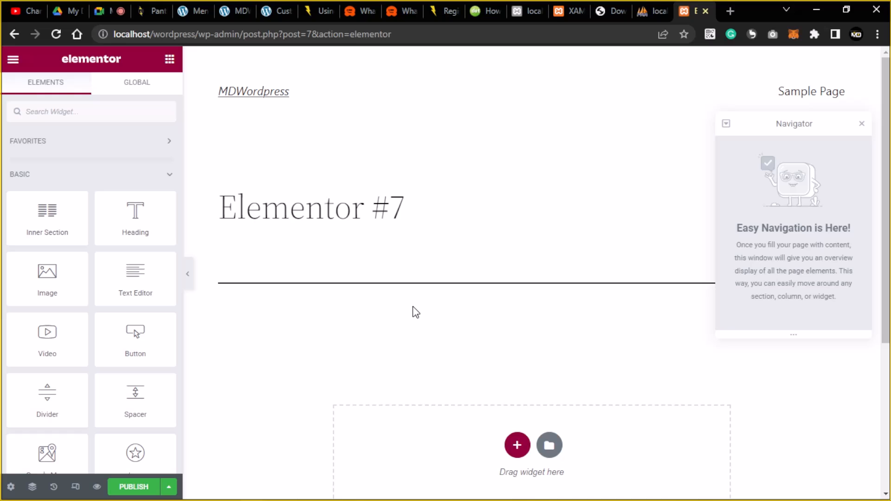
scroll(80, 206, down, 6)
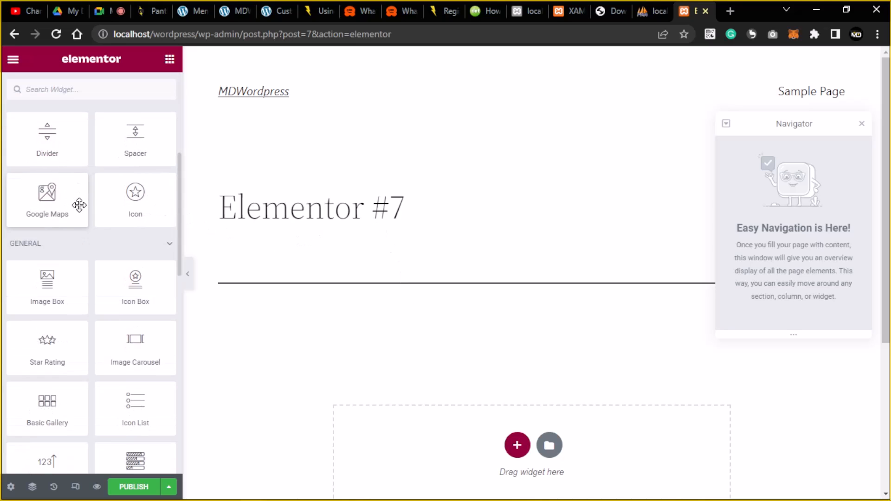
scroll(79, 206, up, 5)
scroll(80, 205, down, 5)
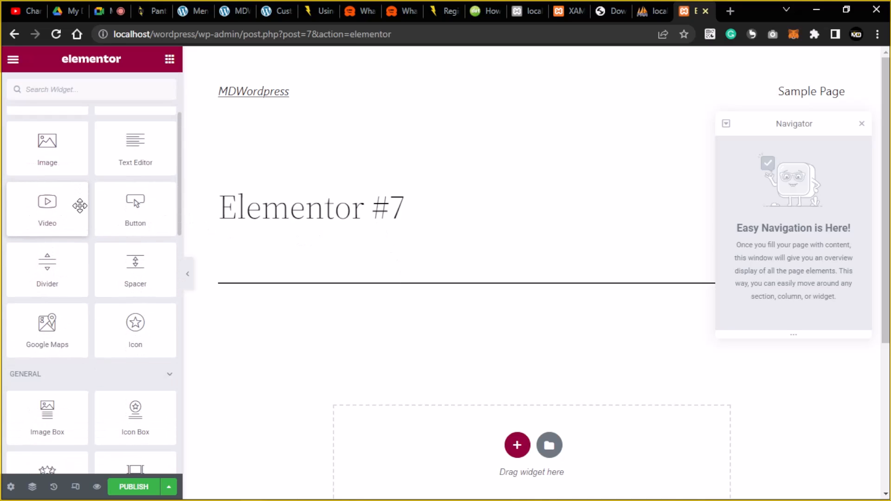
scroll(79, 205, down, 5)
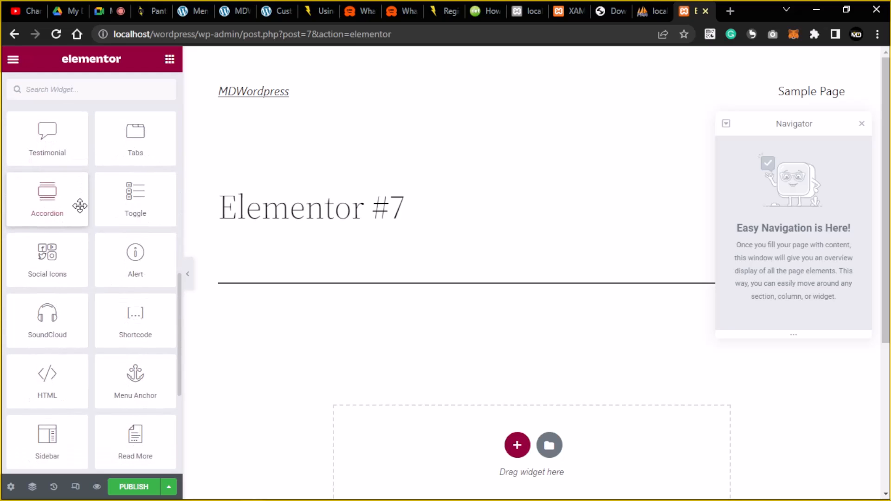
scroll(80, 205, down, 4)
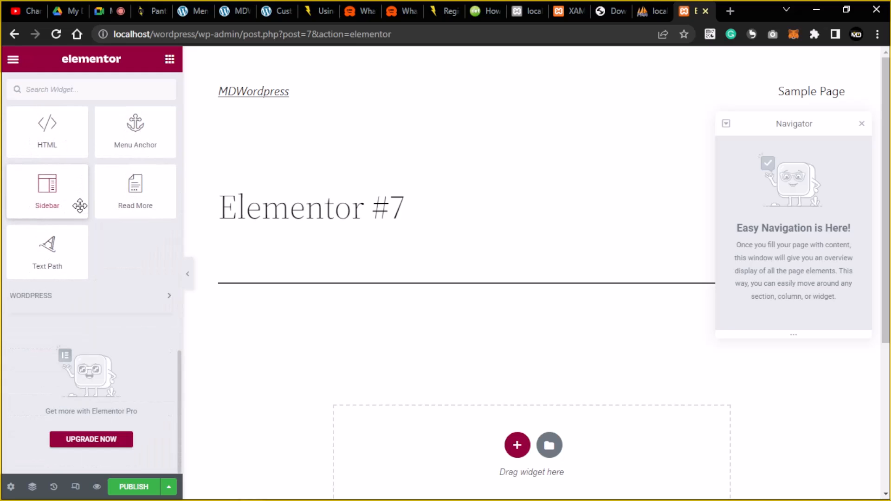
scroll(80, 206, up, 4)
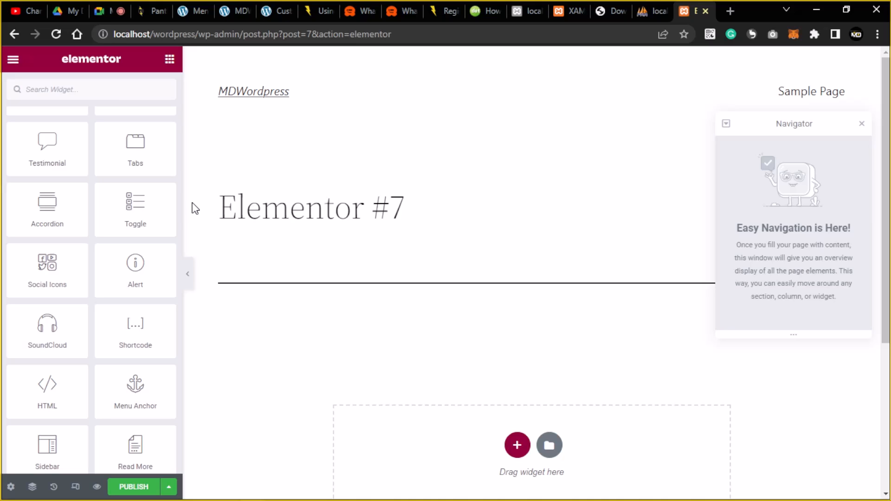
scroll(135, 234, down, 5)
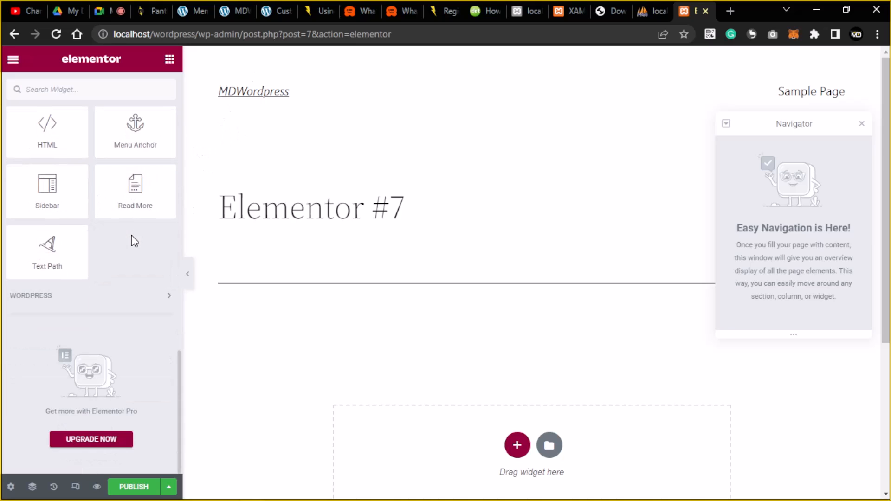
scroll(131, 235, up, 10)
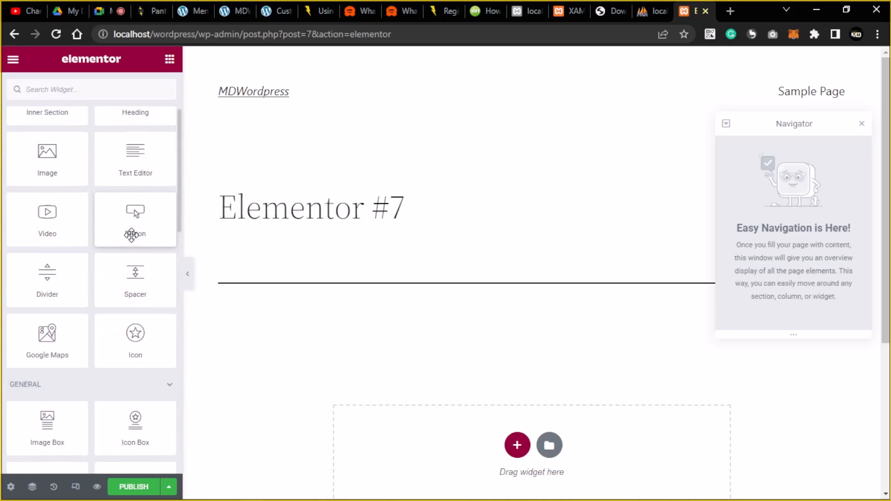
scroll(464, 320, down, 5)
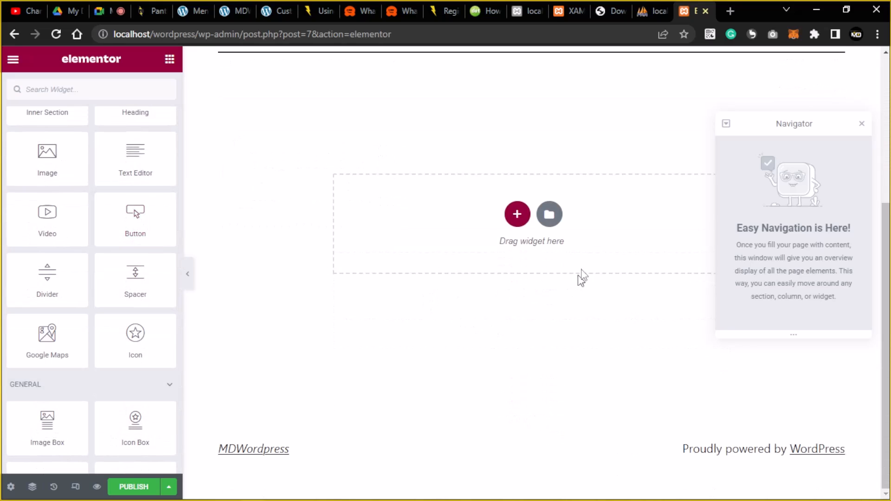
click(862, 123)
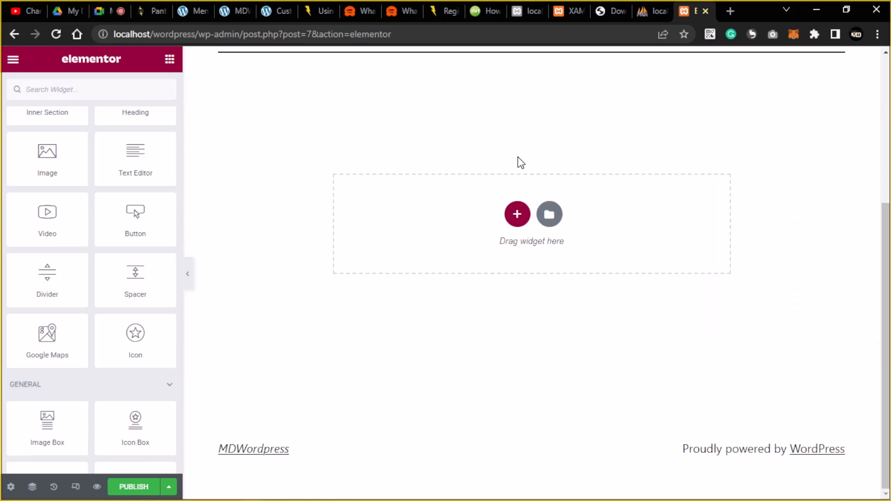
scroll(521, 162, up, 5)
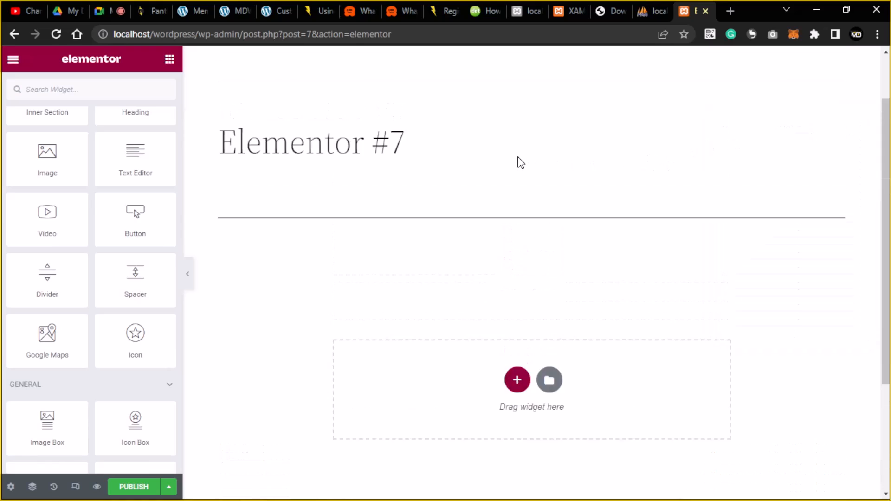
scroll(520, 162, down, 5)
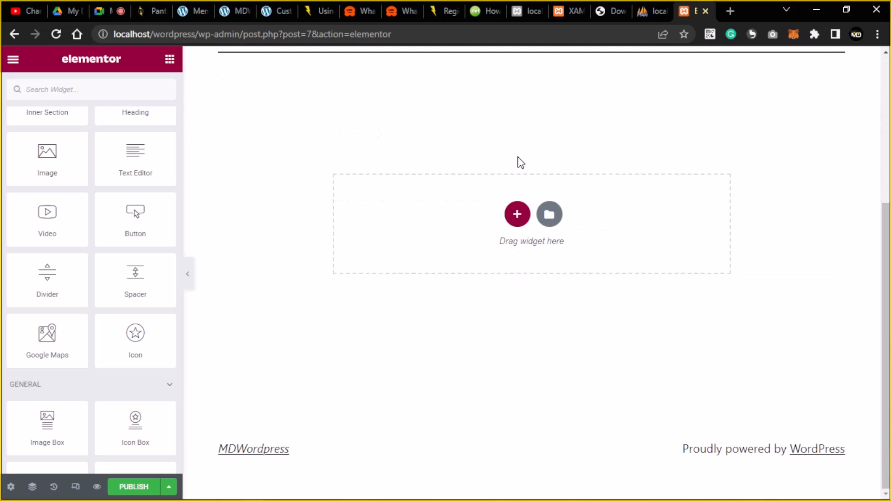
scroll(361, 208, up, 4)
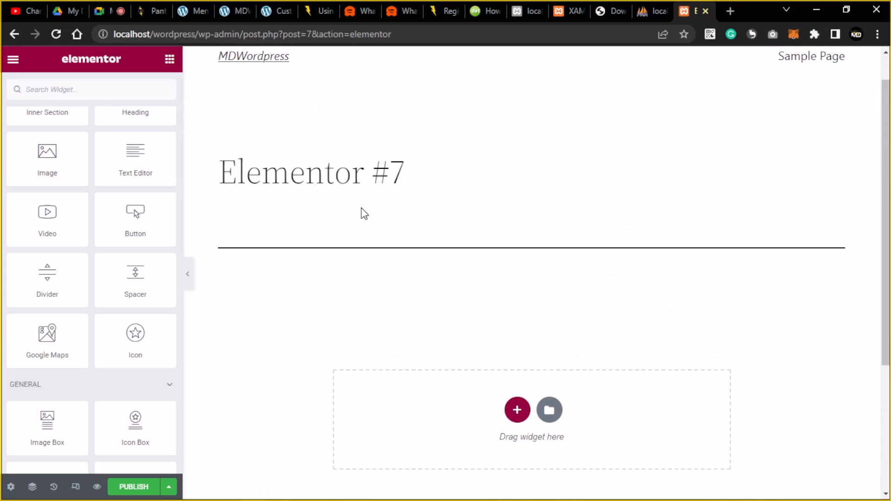
scroll(361, 209, down, 4)
scroll(358, 202, up, 4)
scroll(808, 131, down, 4)
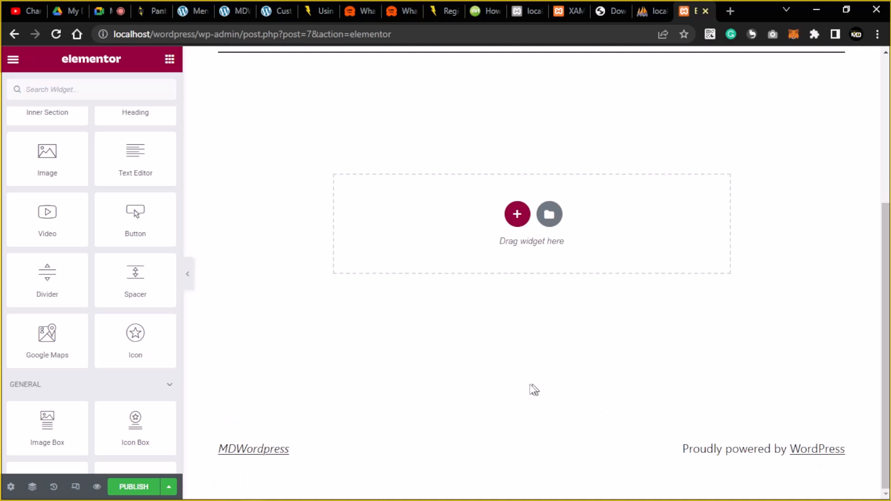
scroll(532, 386, up, 3)
scroll(530, 383, up, 1)
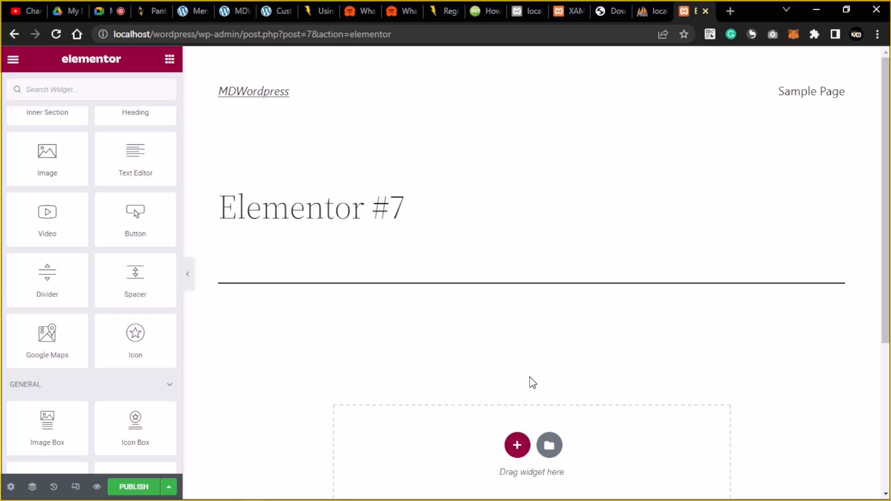
scroll(532, 377, down, 4)
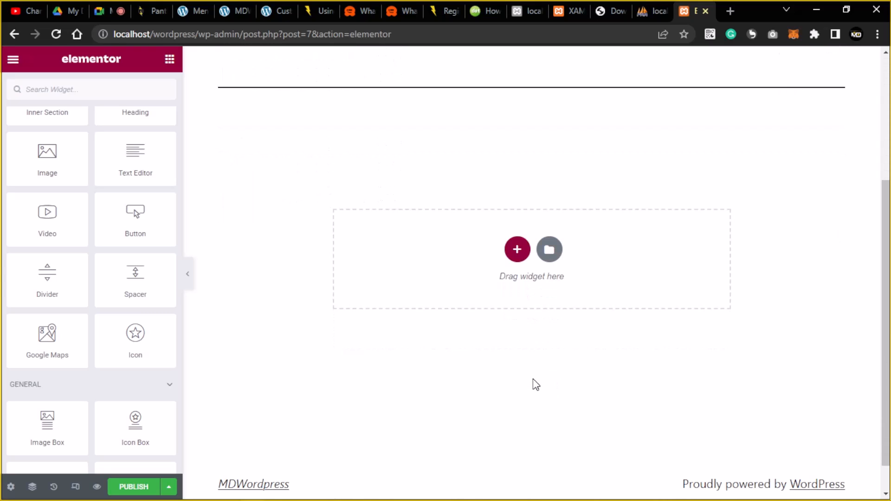
scroll(536, 384, up, 4)
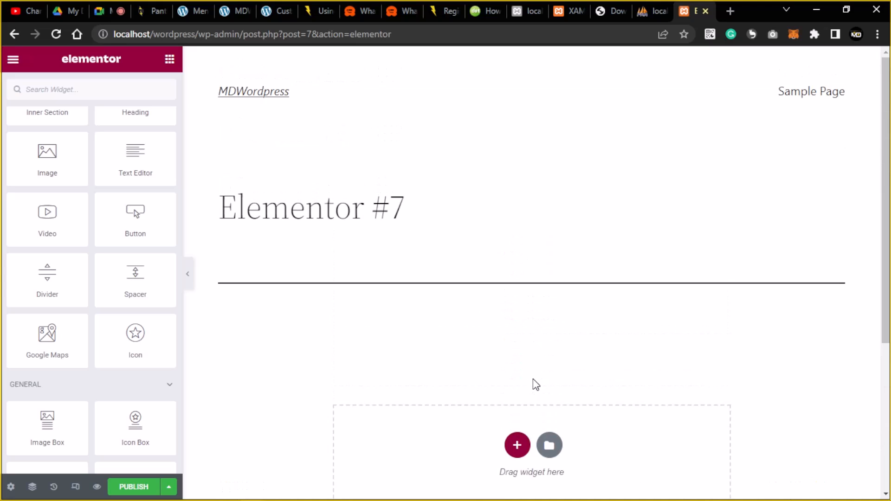
scroll(628, 306, down, 5)
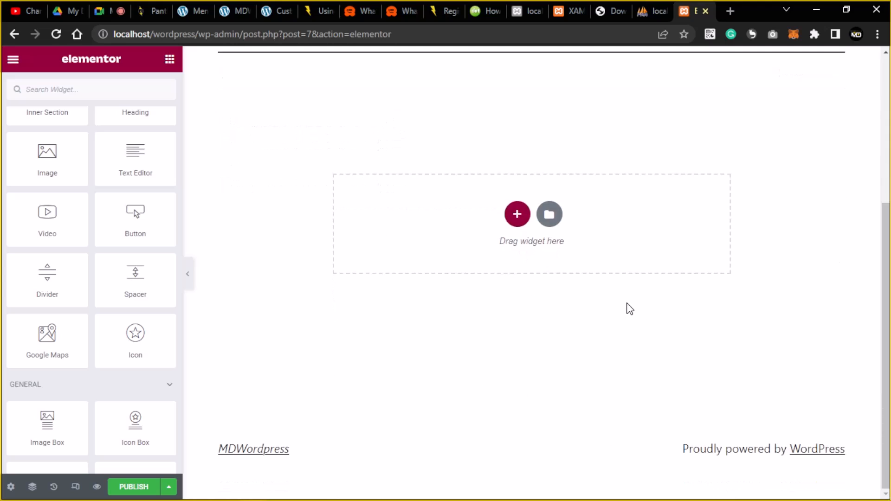
scroll(604, 307, up, 5)
scroll(579, 309, down, 5)
Bring up the Select Your Structure layouts from the drop area's +, briefly hiding the panel to preview.
click(517, 214)
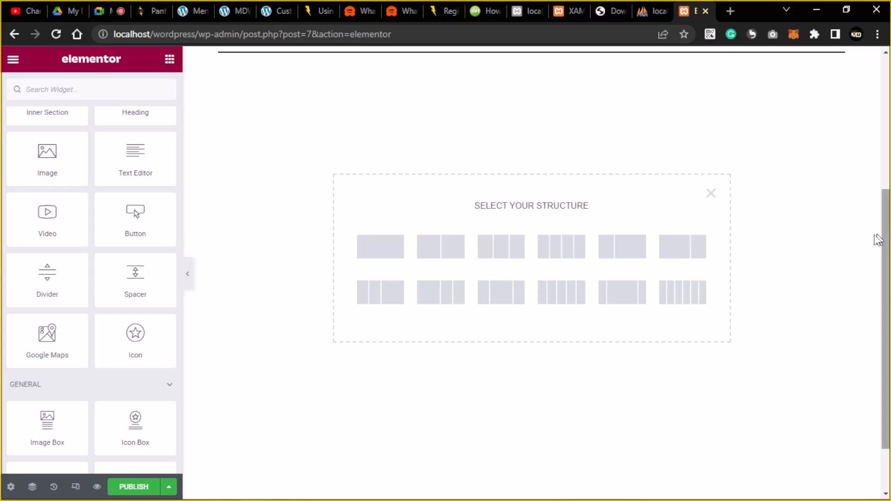
click(187, 275)
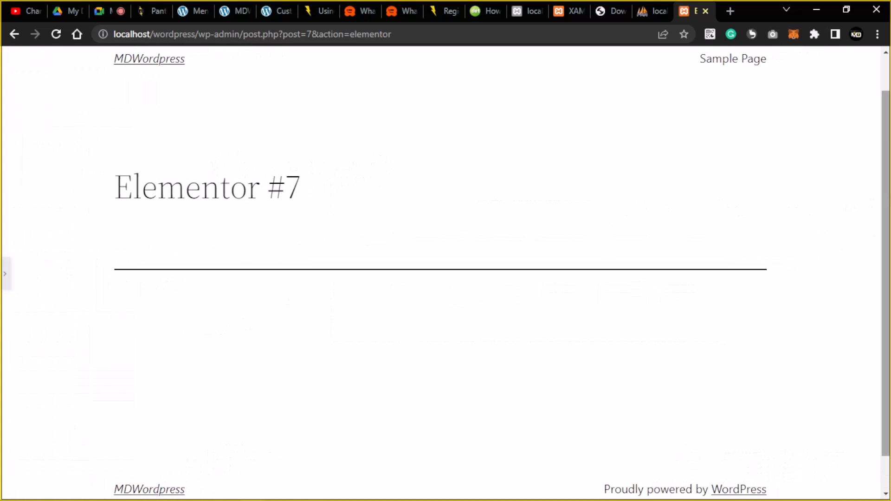
scroll(441, 274, down, 1)
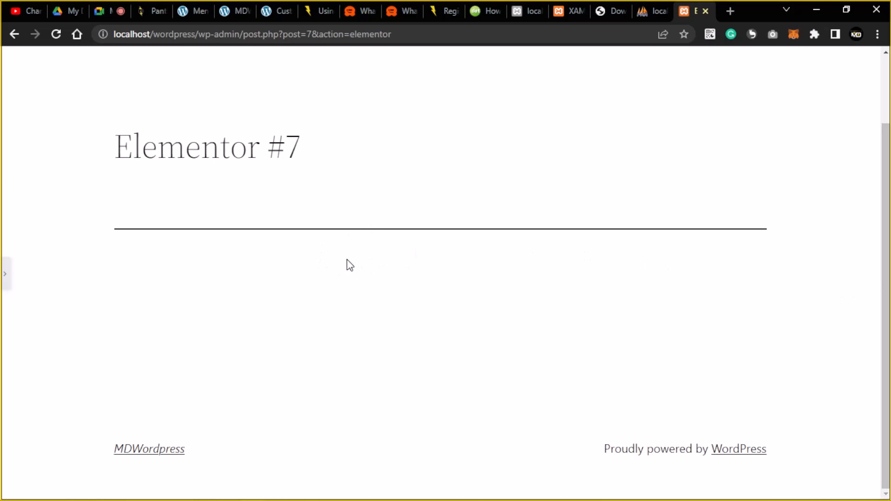
click(7, 281)
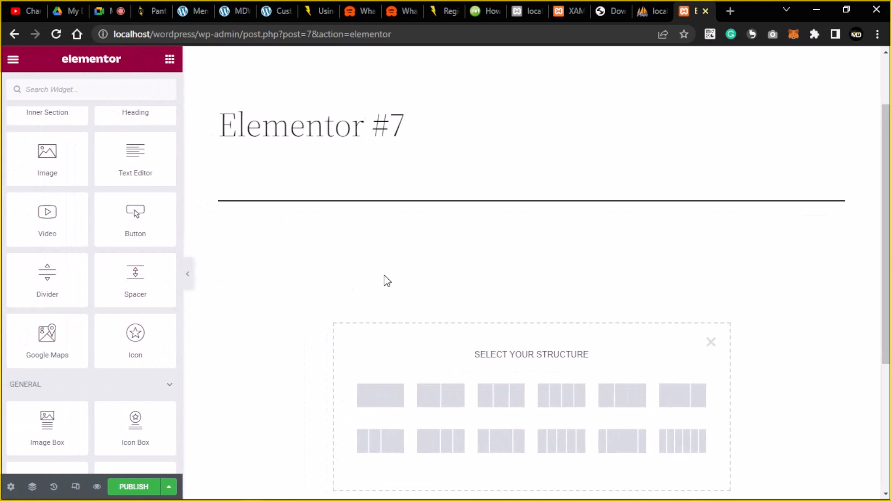
scroll(389, 278, down, 4)
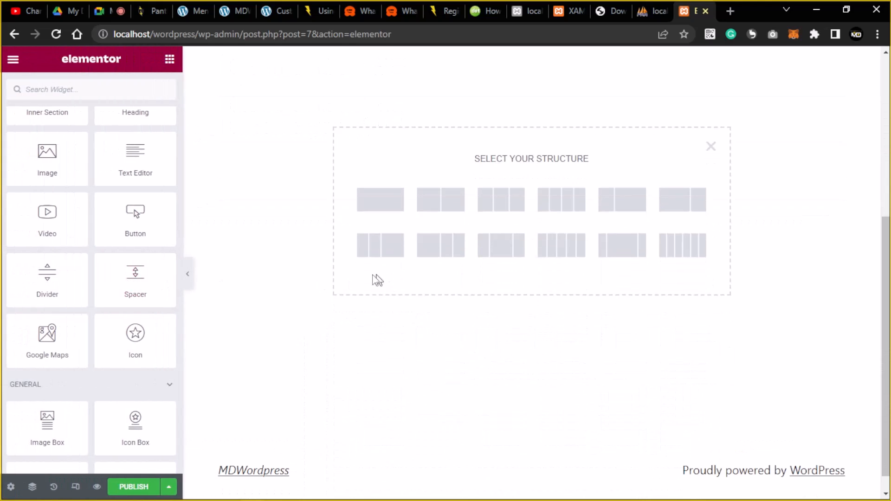
Add a single-column section and drag an Image widget into it.
click(377, 211)
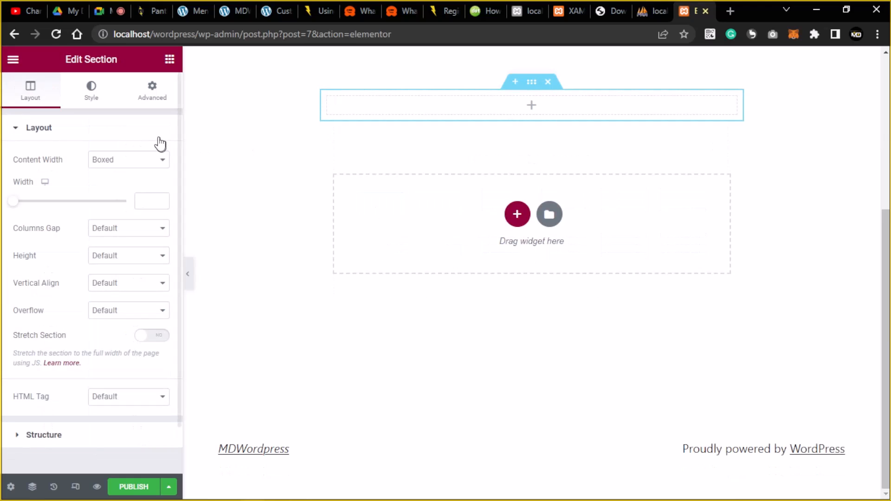
click(532, 108)
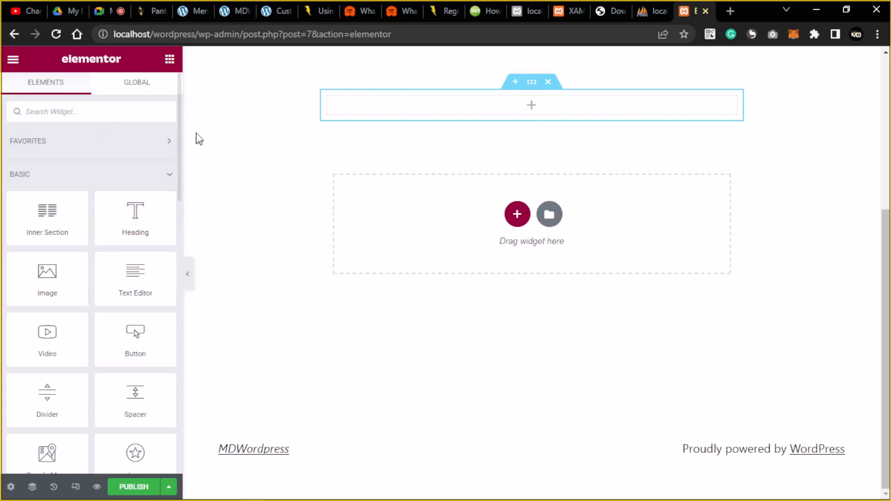
drag(177, 124, 177, 135)
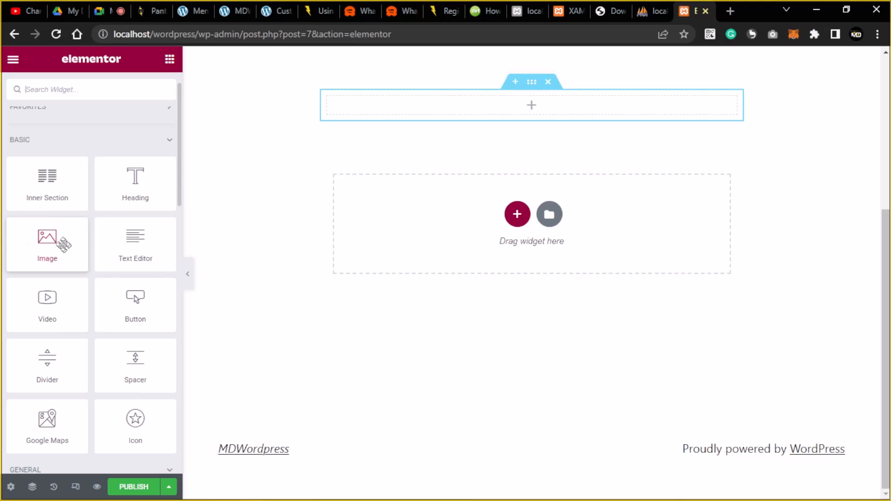
drag(57, 246, 462, 102)
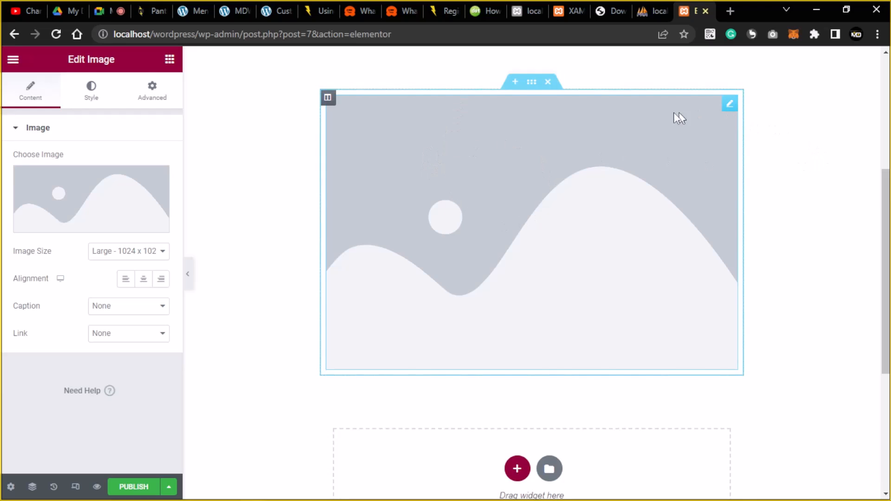
Open the Image widget's media picker and look through the existing media library.
mouse_move(104, 199)
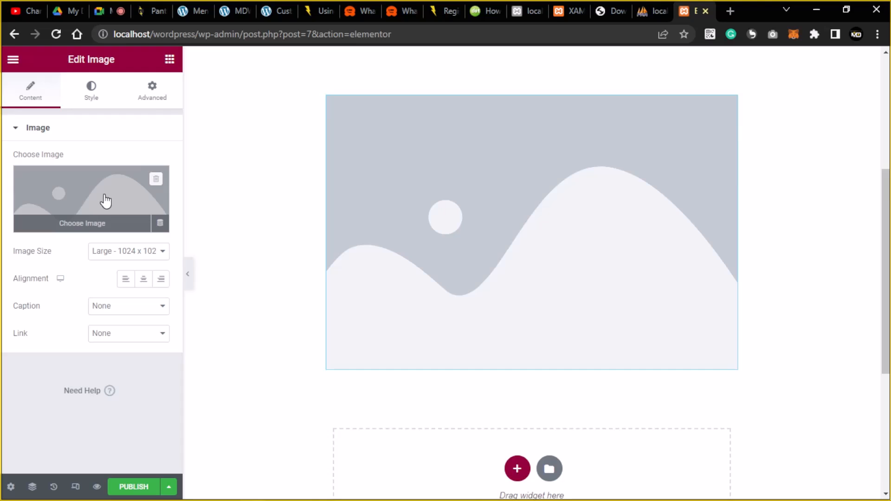
click(95, 224)
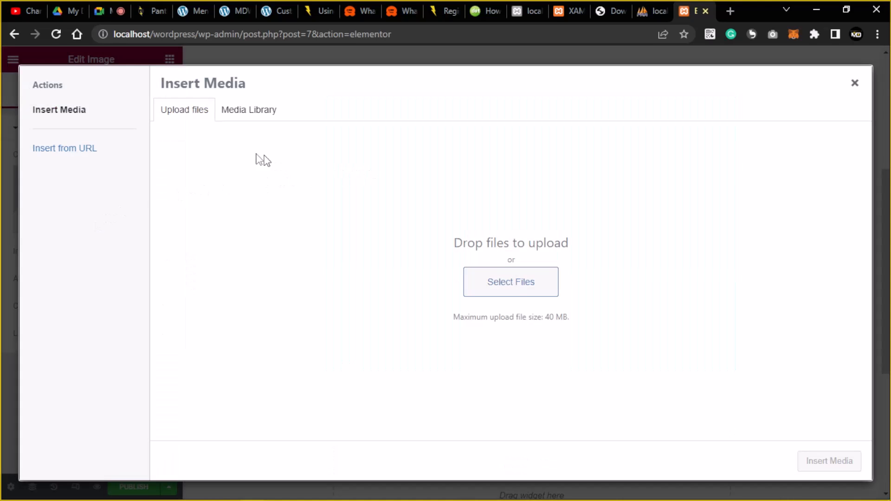
click(855, 83)
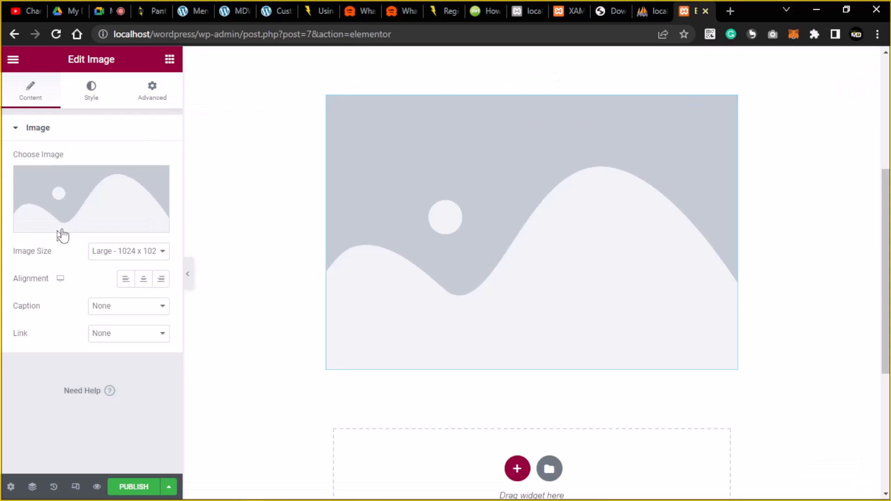
click(90, 228)
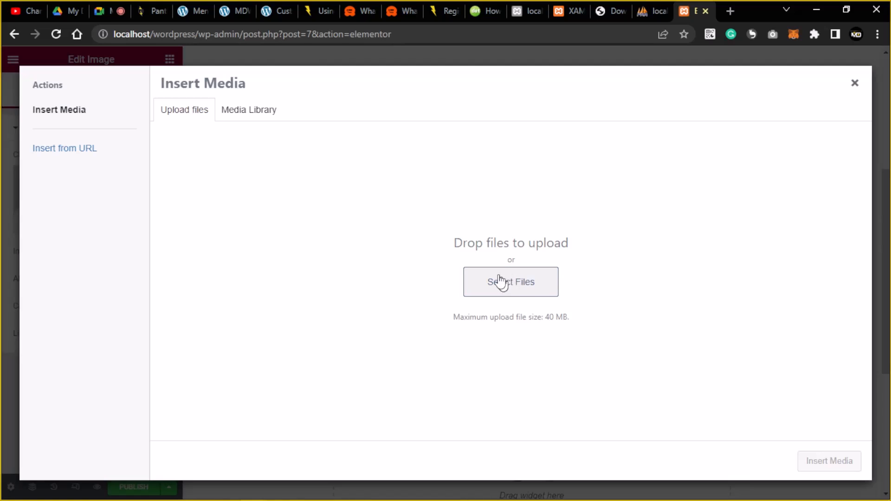
click(246, 121)
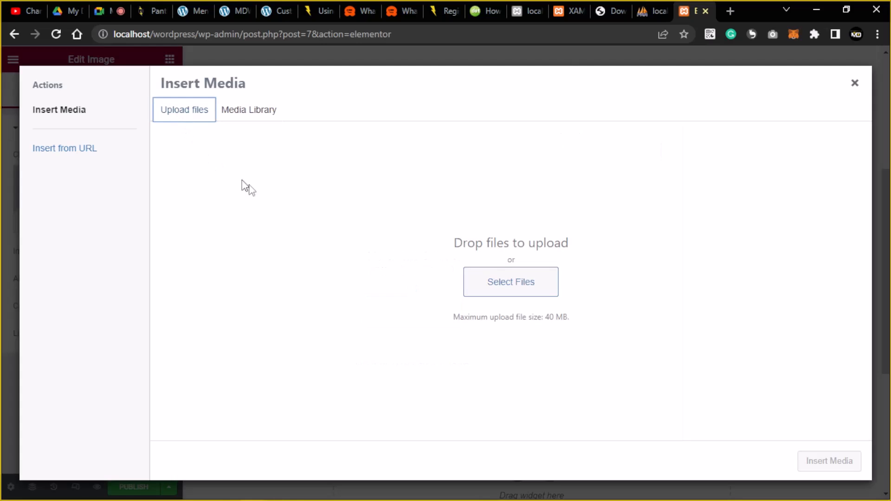
Upload the photo of the man at his desk from Pictures and insert it into the widget.
click(511, 282)
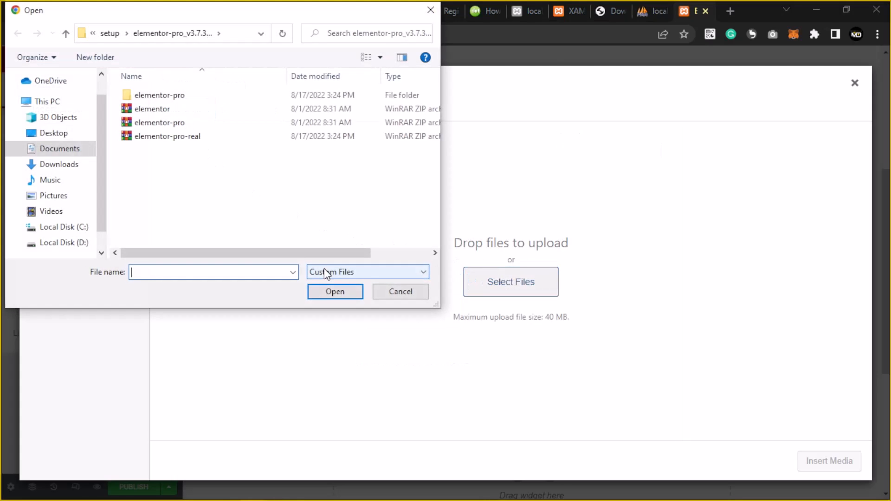
click(73, 195)
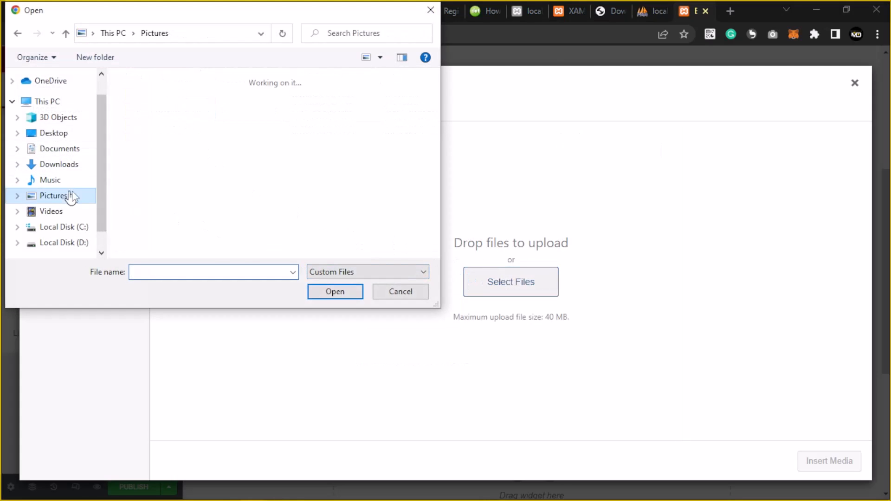
drag(432, 94, 434, 133)
click(227, 140)
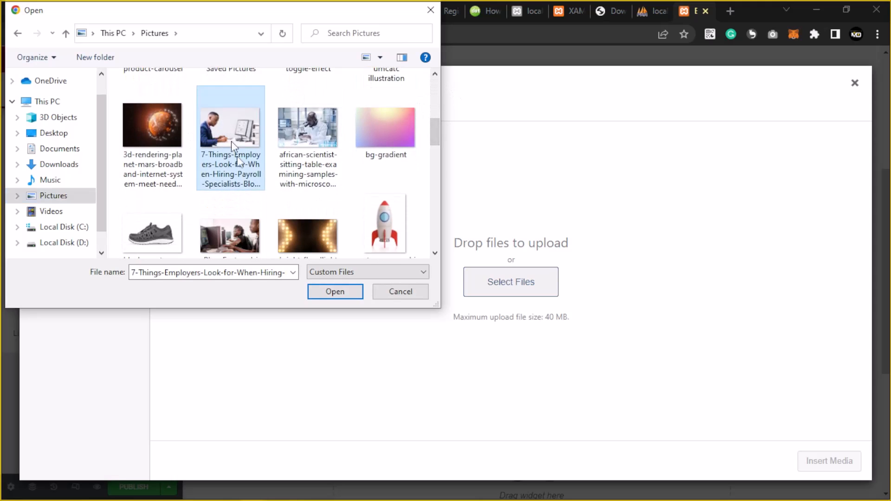
click(336, 291)
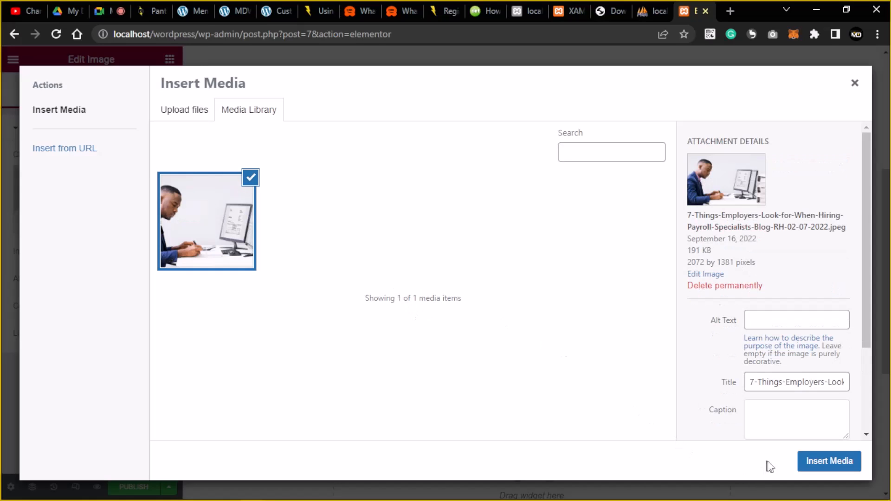
click(819, 459)
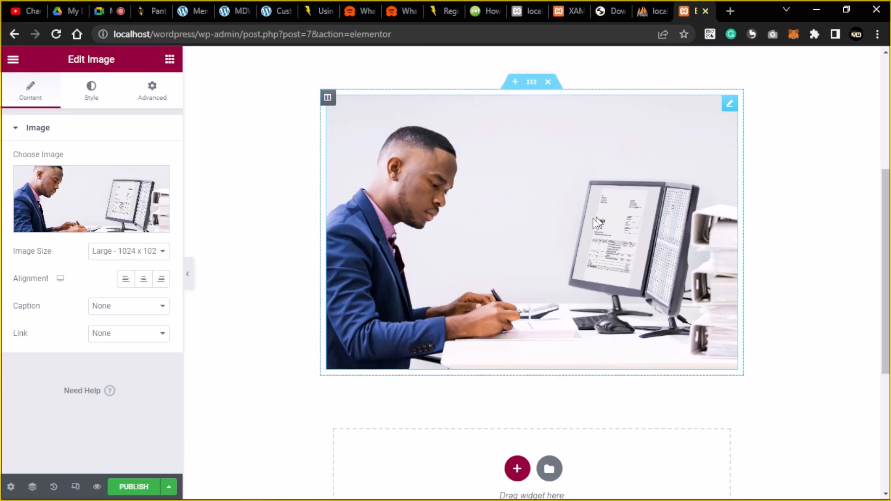
click(270, 217)
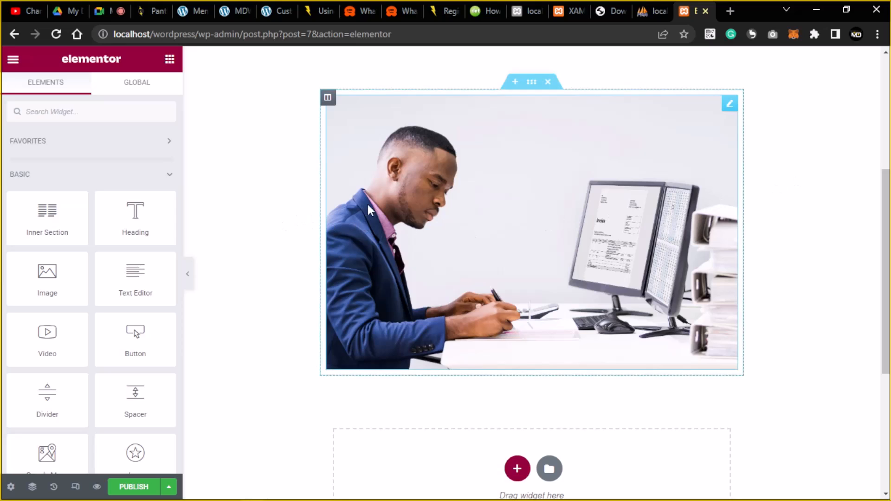
click(424, 126)
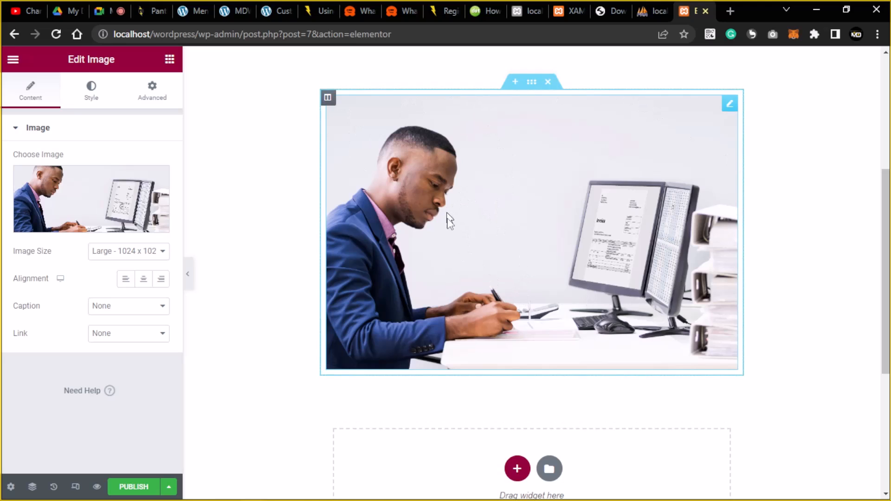
scroll(519, 362, down, 4)
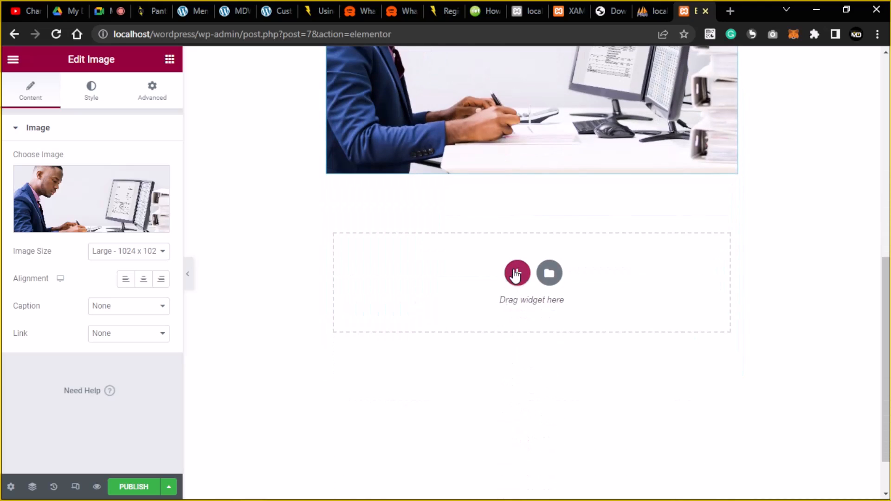
Add a new two-column section below the desk photo.
click(517, 273)
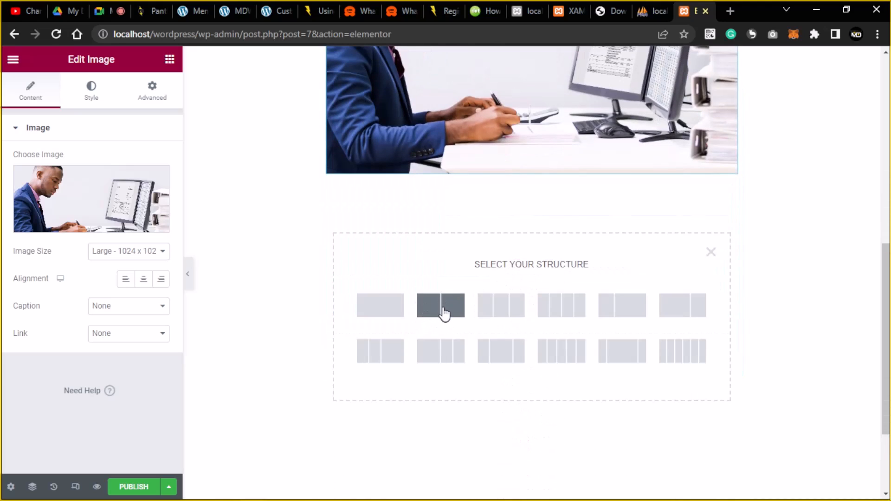
click(444, 312)
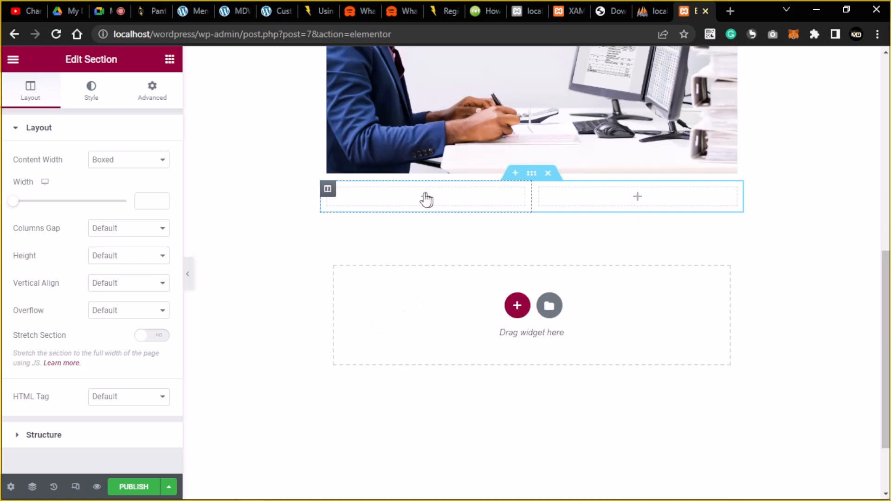
click(169, 60)
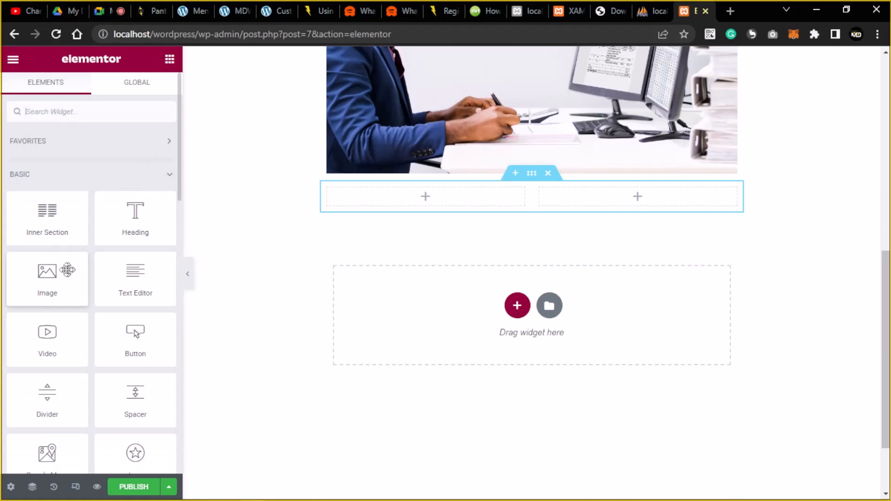
Place an Image widget in the left column showing the same office photo from the media library.
drag(55, 290, 398, 213)
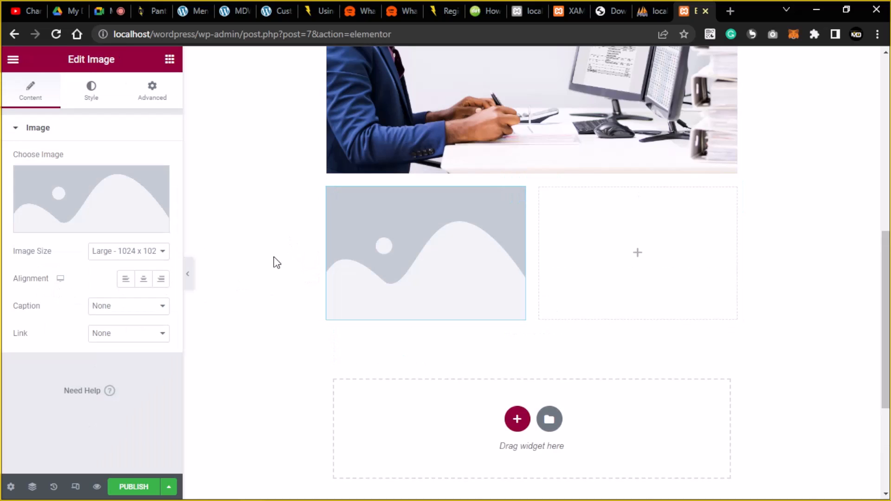
click(65, 221)
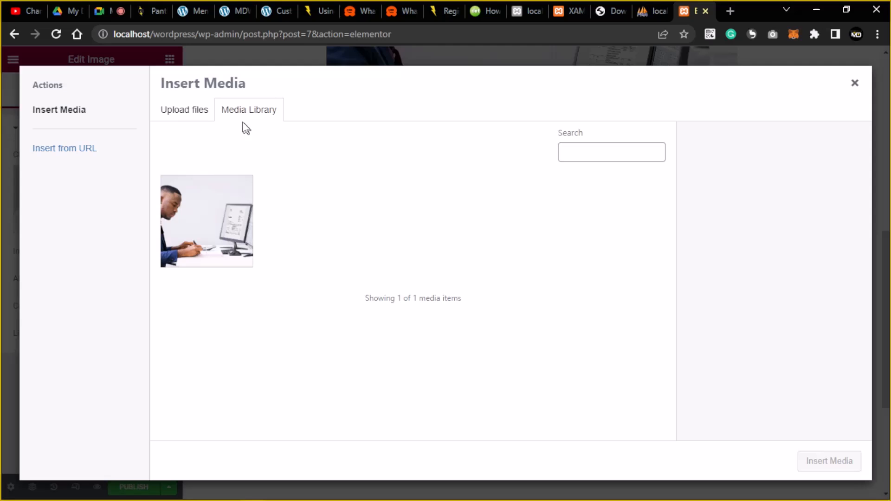
click(213, 203)
click(829, 462)
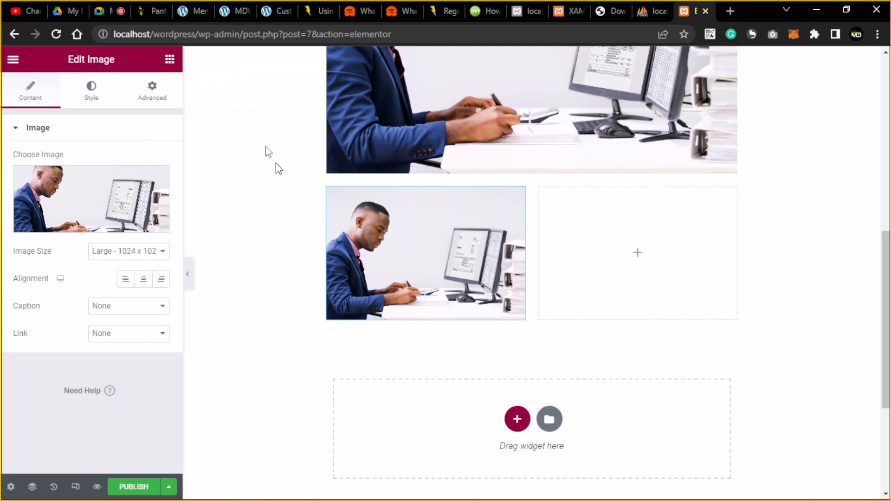
click(169, 59)
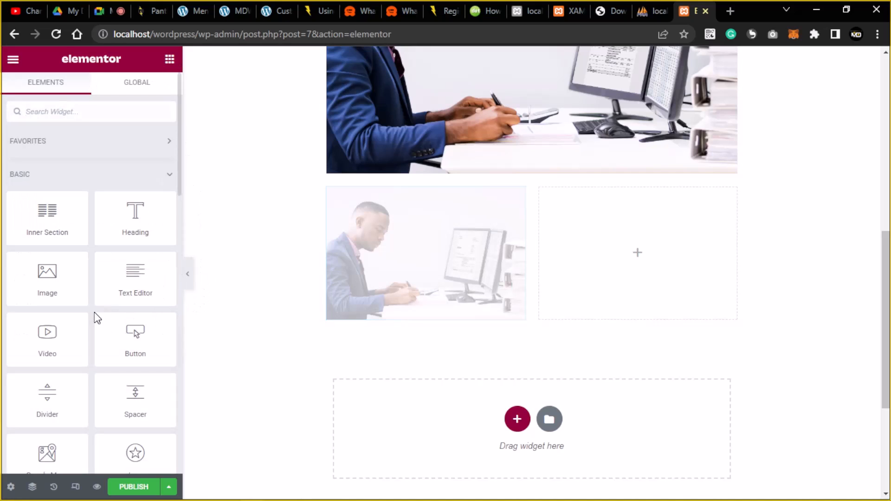
Stack a Heading, a Text Editor block and a Button widget in the empty right column.
scroll(97, 307, down, 2)
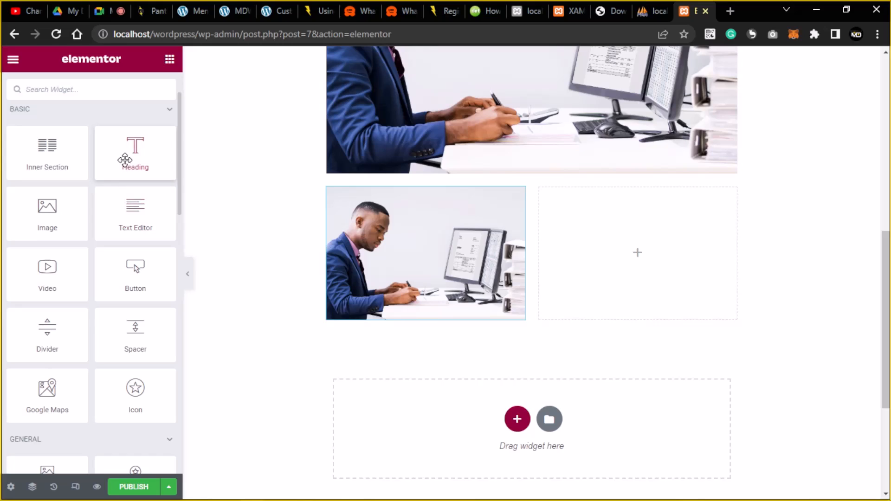
drag(125, 160, 580, 199)
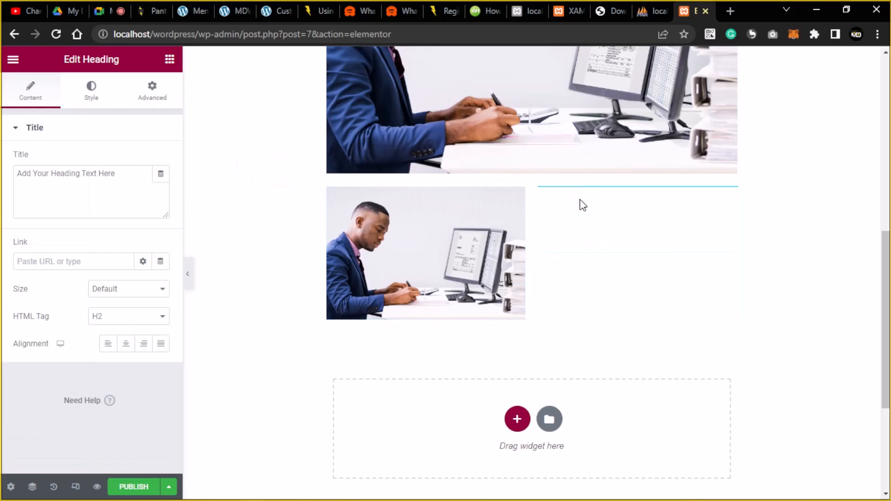
click(179, 65)
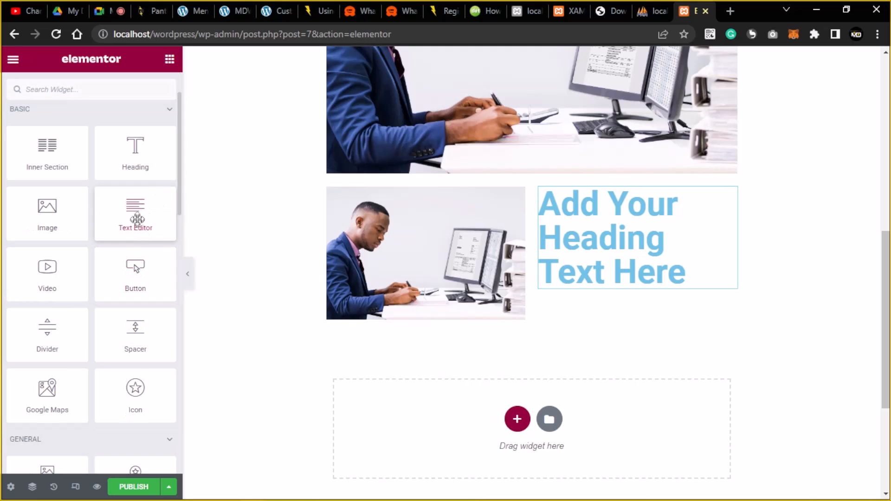
drag(135, 219, 634, 283)
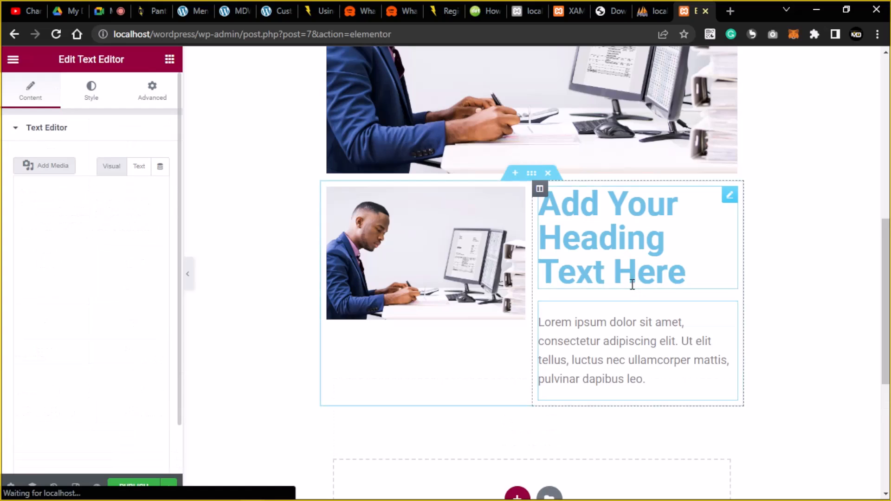
click(170, 59)
drag(140, 324, 613, 402)
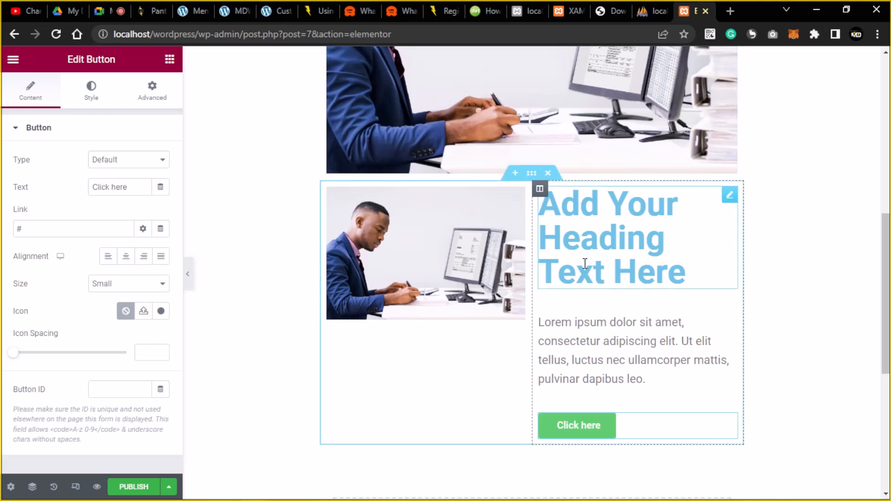
Replace the heading's placeholder text with 'Office Space'.
click(684, 270)
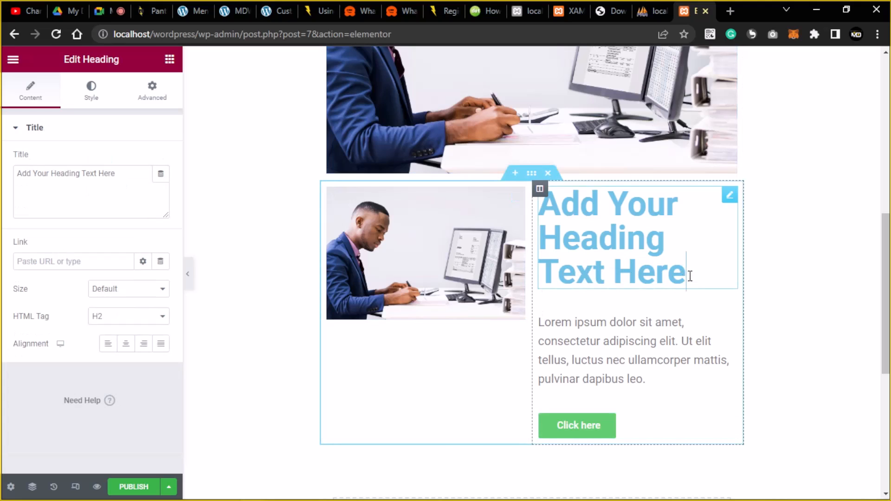
drag(686, 271, 539, 200)
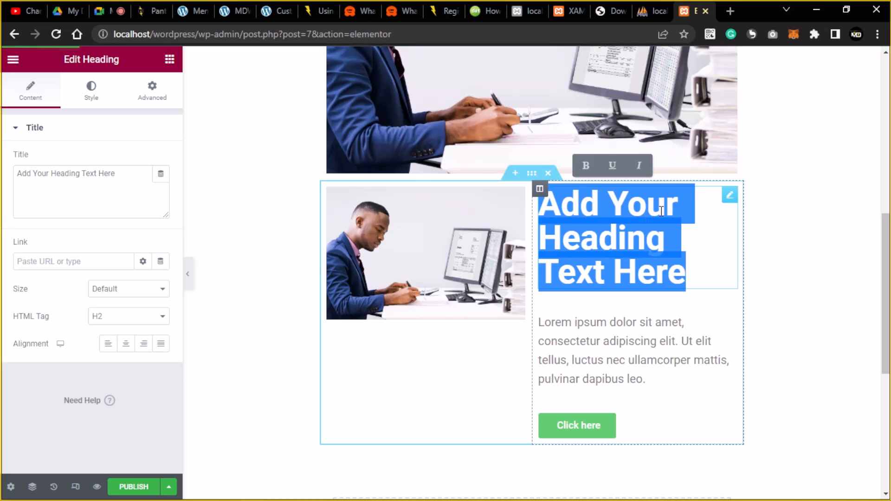
text(O)
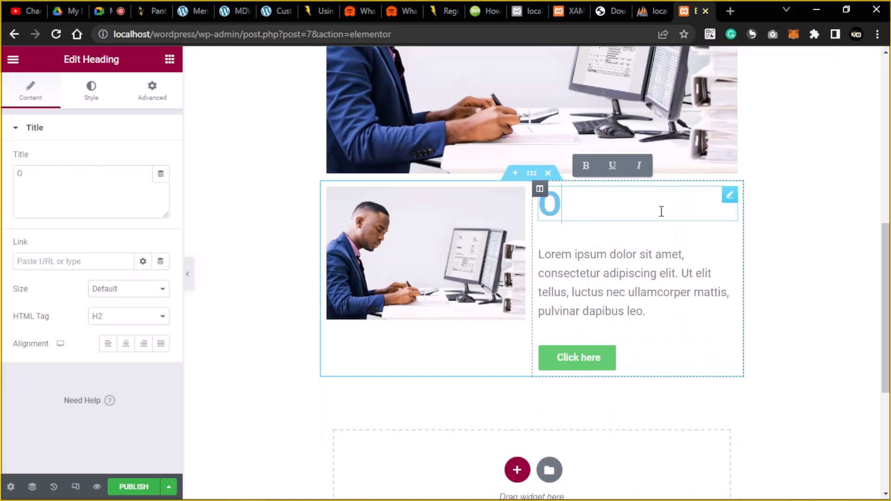
text(ffice)
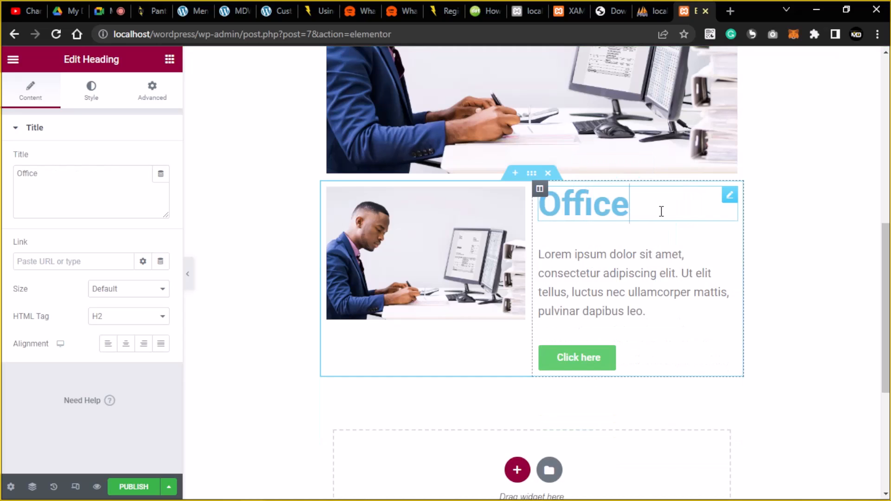
text( Space)
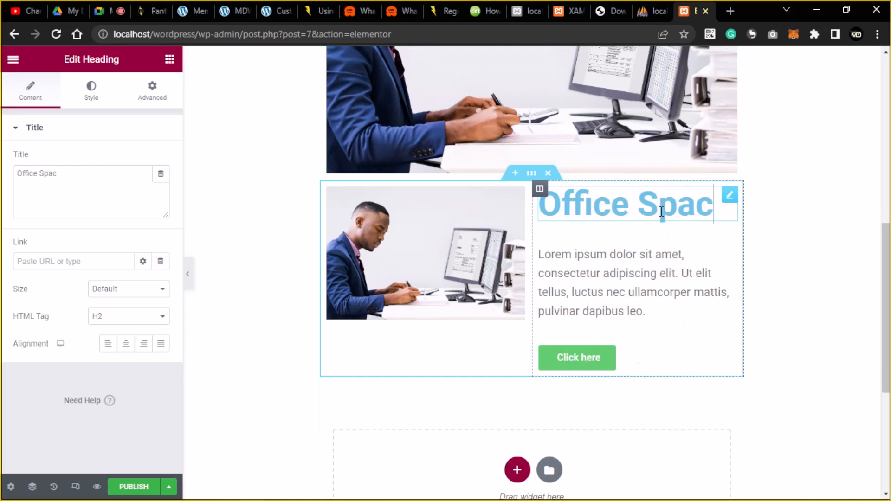
Replace the word 'ullamcorper' in the paragraph with 'hddgggd'.
click(637, 308)
drag(656, 311, 570, 275)
click(635, 297)
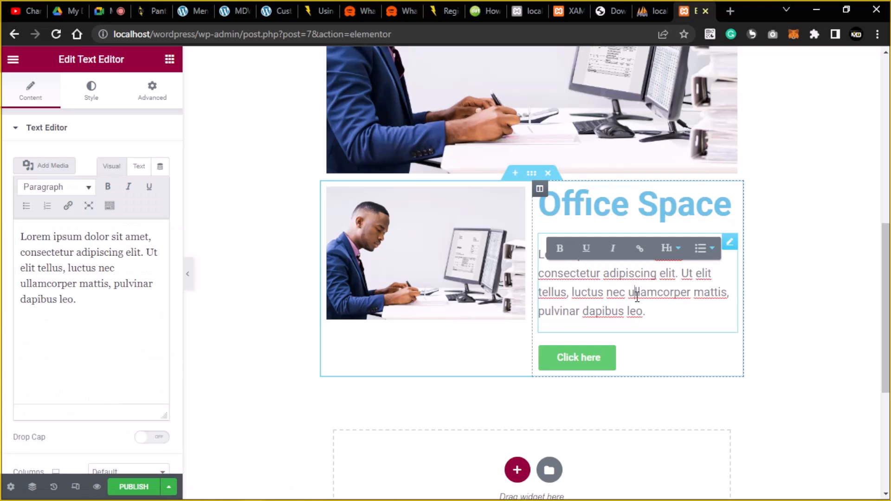
double_click(660, 297)
text(hddgggd)
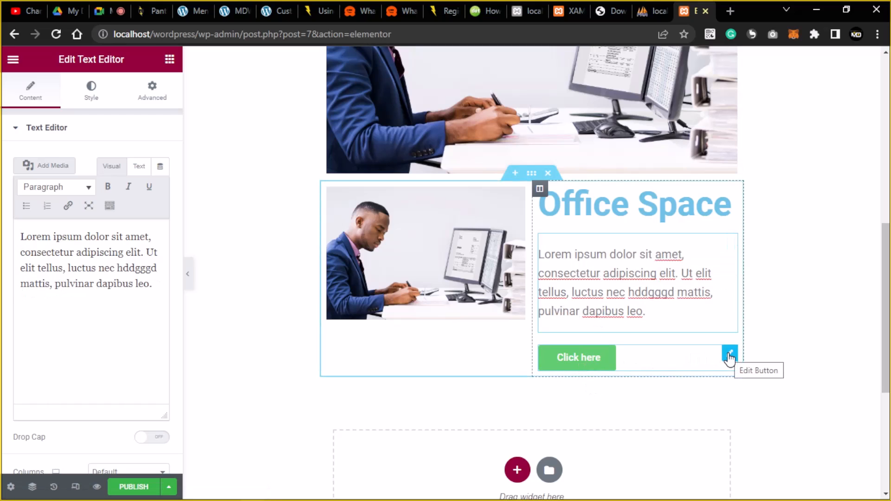
Check the Click here button's Link value, then bring up the left-column image's settings.
click(729, 357)
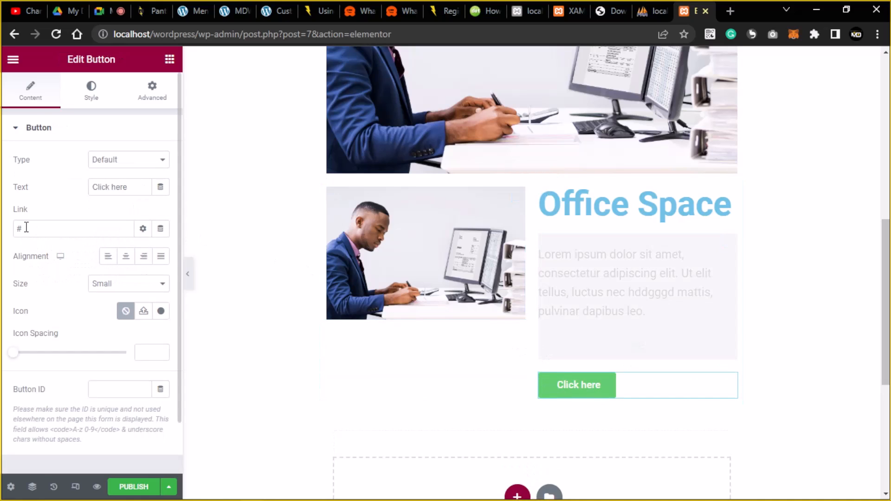
drag(34, 226, 3, 232)
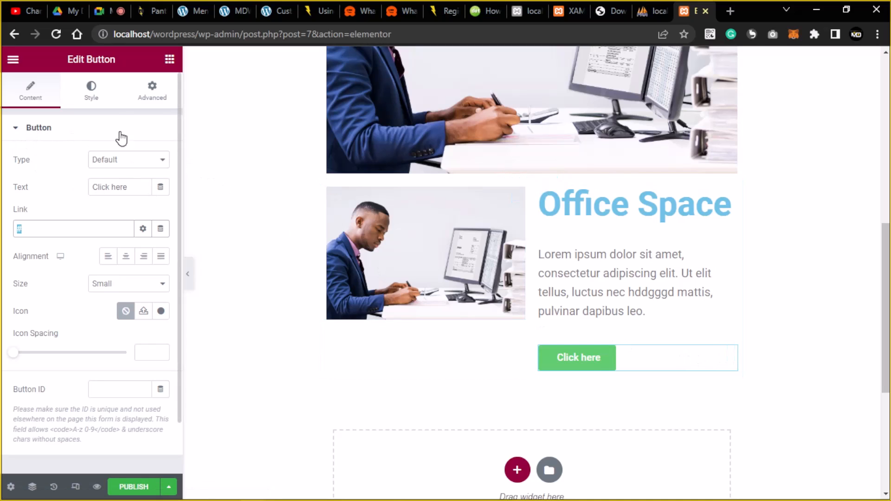
scroll(144, 334, down, 2)
scroll(139, 288, up, 2)
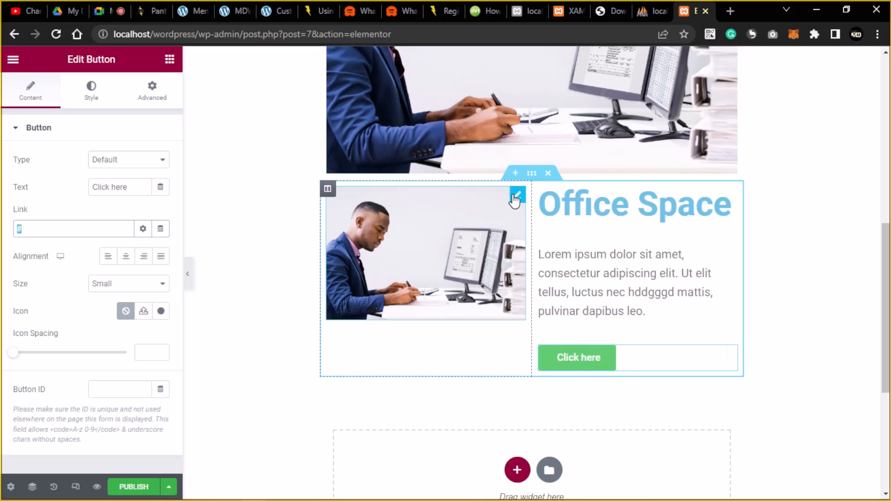
click(515, 198)
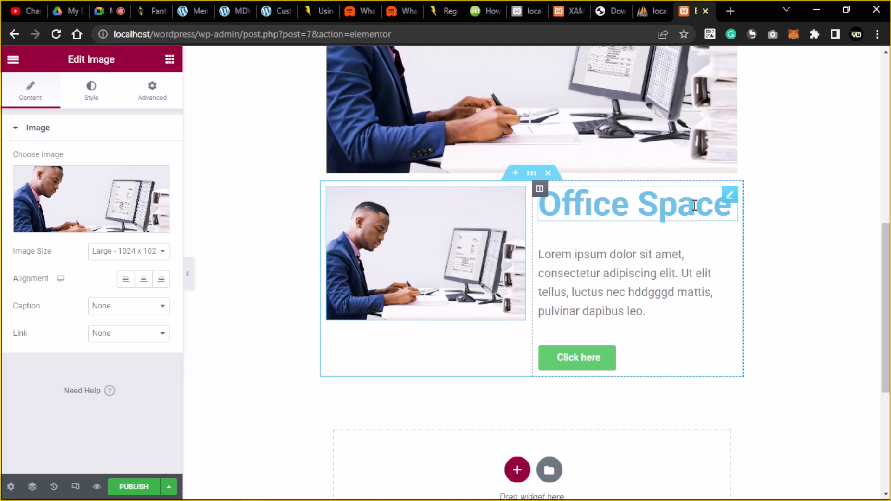
click(729, 196)
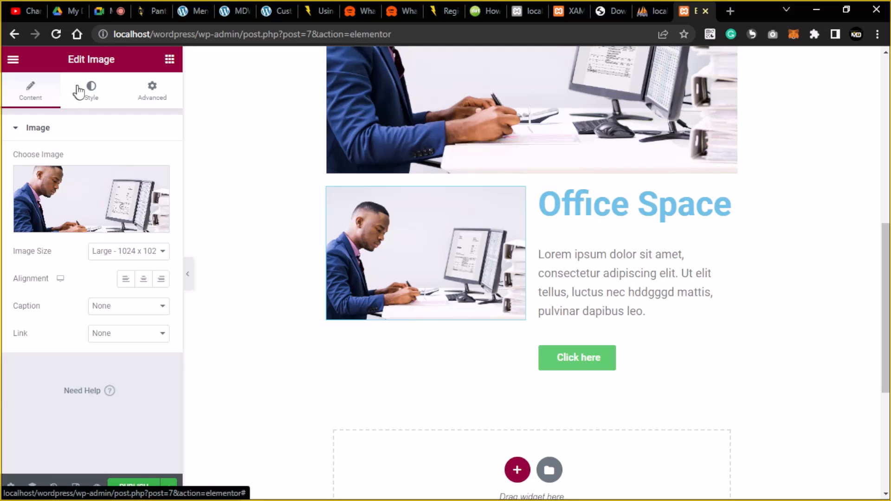
click(152, 98)
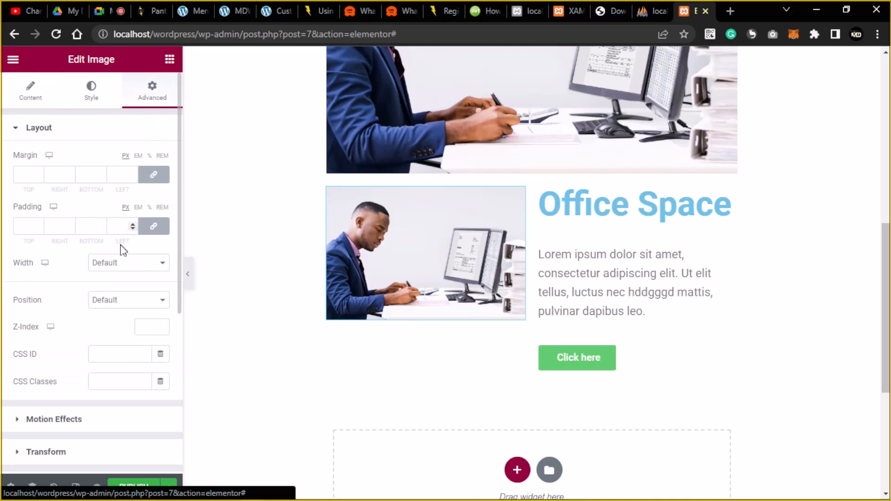
scroll(125, 253, down, 5)
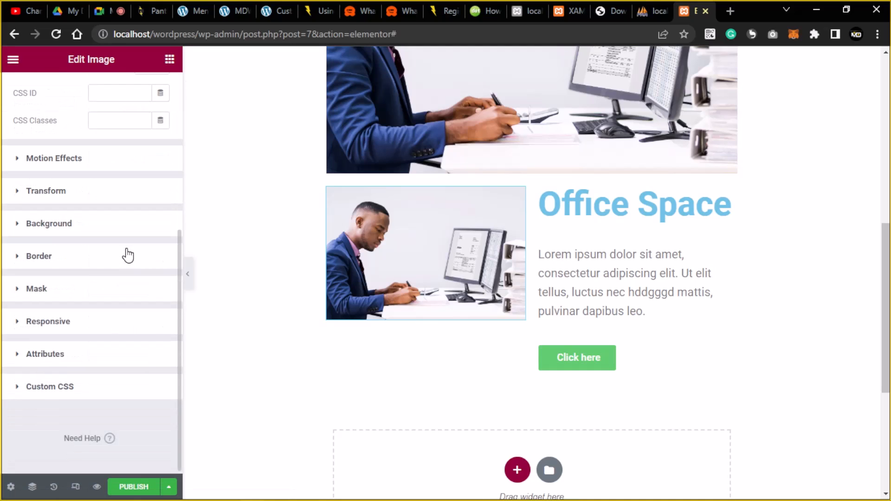
scroll(128, 255, up, 5)
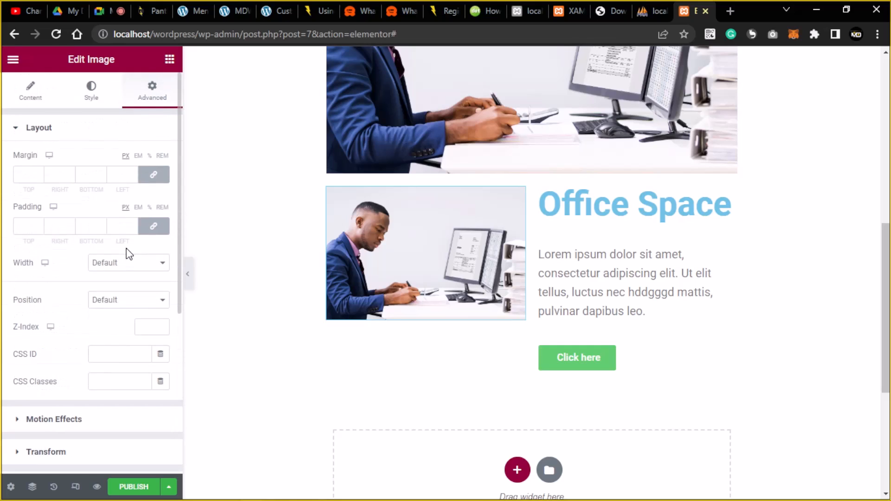
scroll(126, 253, down, 5)
scroll(126, 253, up, 5)
scroll(99, 376, down, 4)
scroll(78, 329, down, 2)
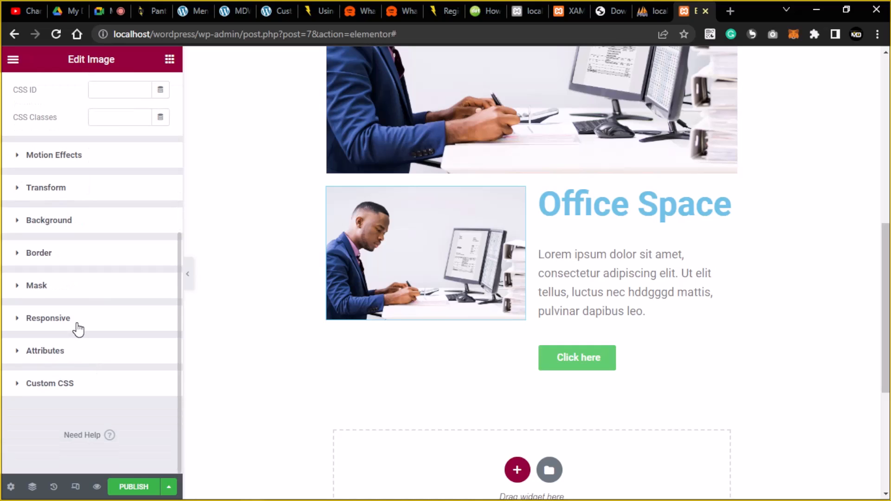
scroll(78, 327, up, 6)
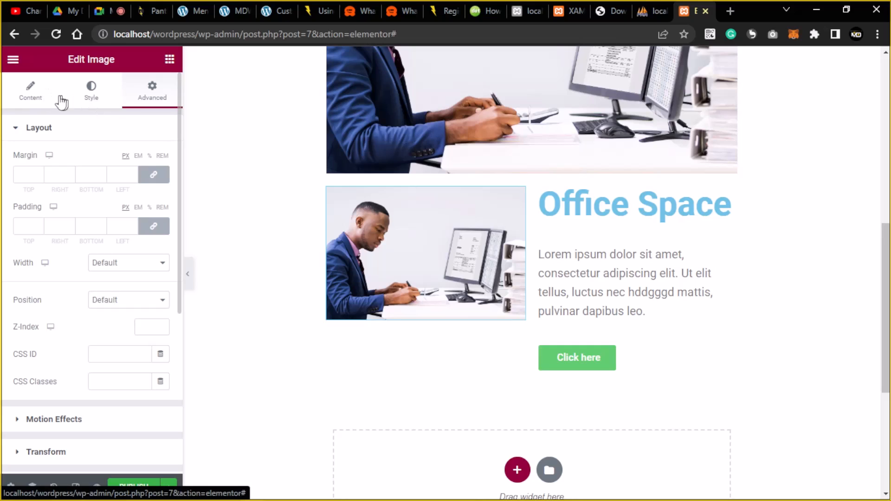
click(41, 103)
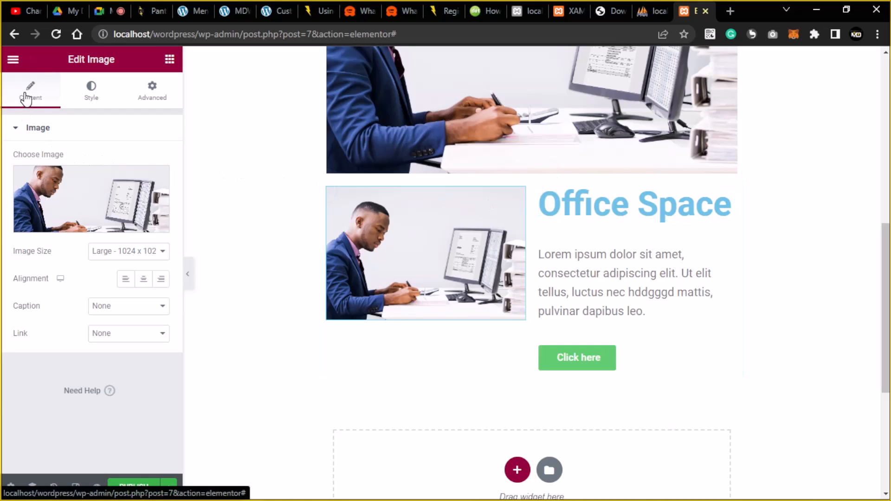
mouse_move(80, 193)
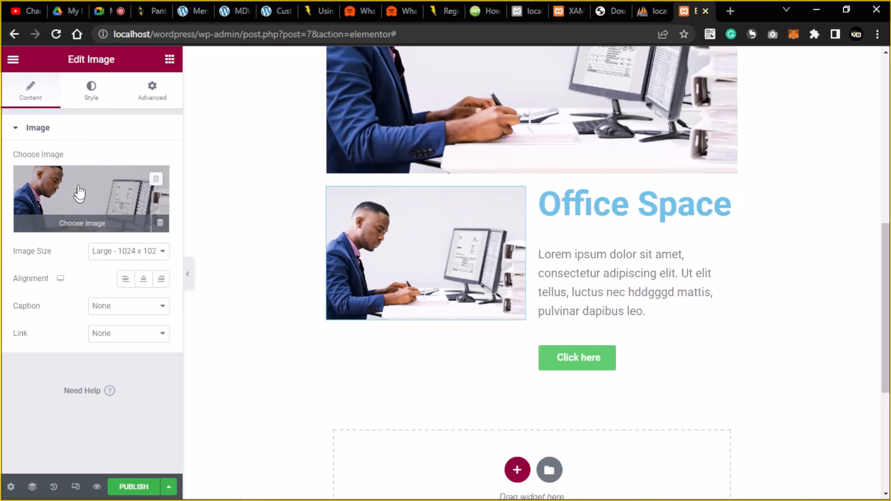
click(91, 103)
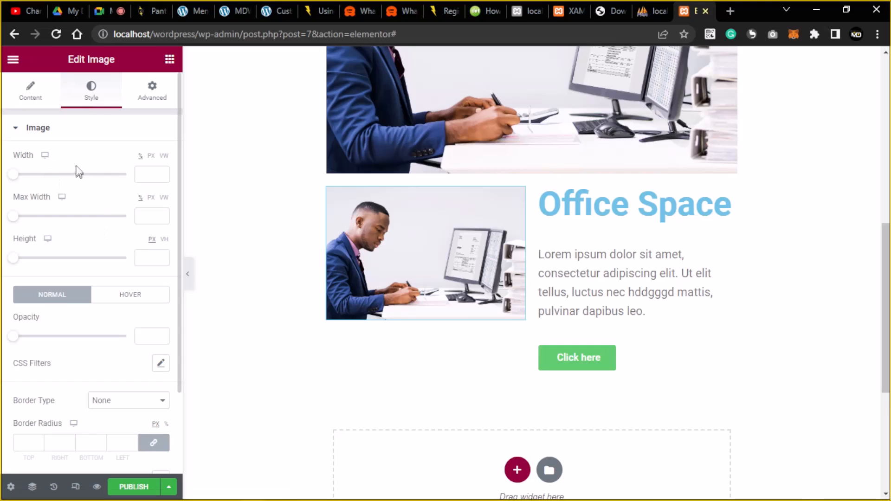
scroll(84, 279, down, 2)
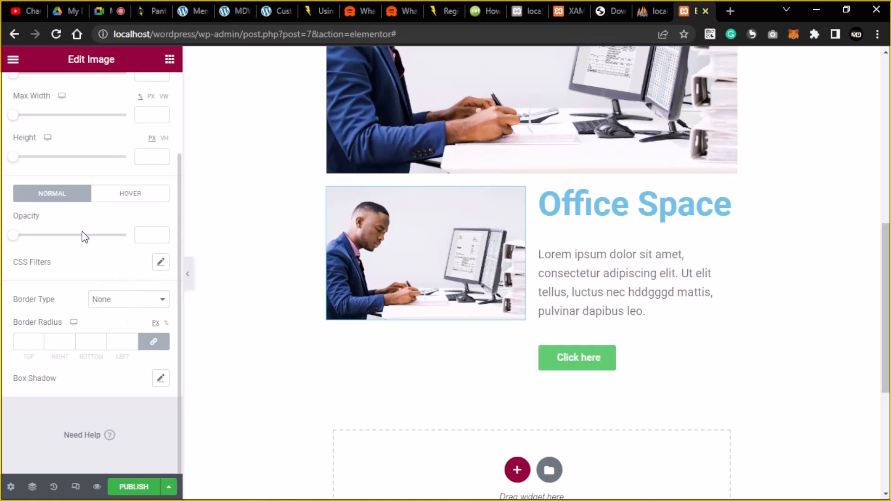
scroll(84, 237, up, 3)
click(40, 98)
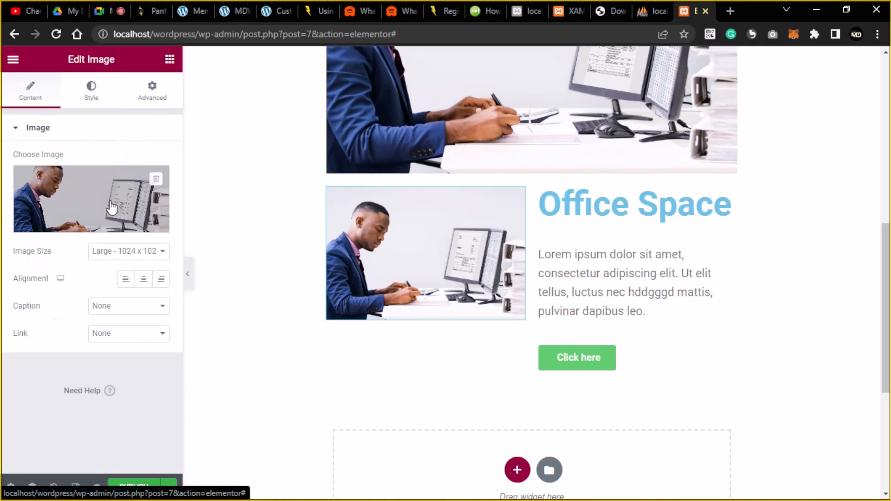